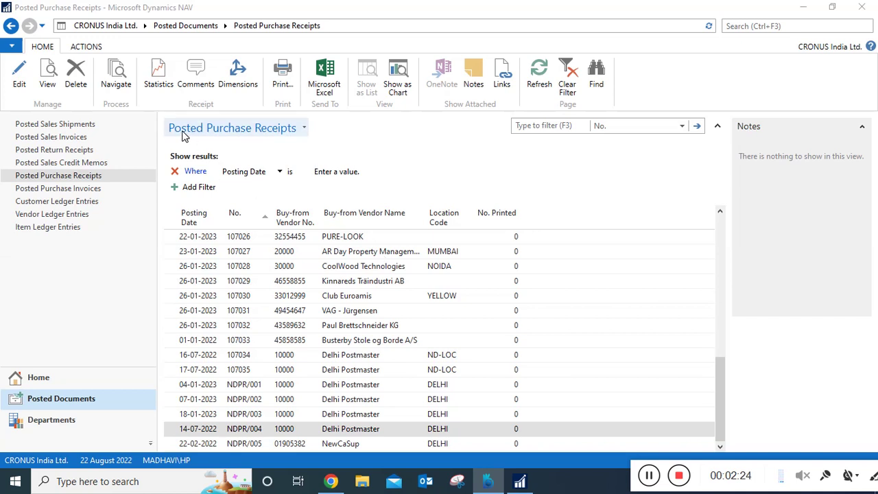
Search for pages matching "posted purchase" and dismiss the suggestions.
click(777, 31)
text(po)
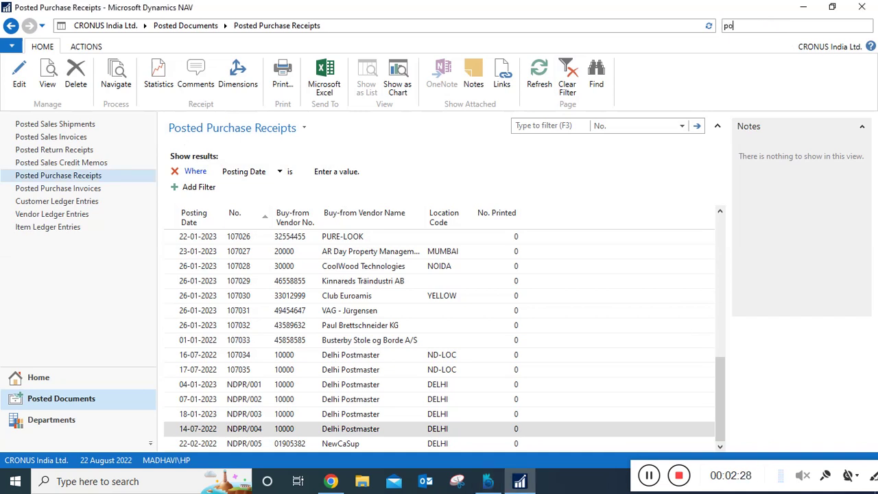
text(sted purchase)
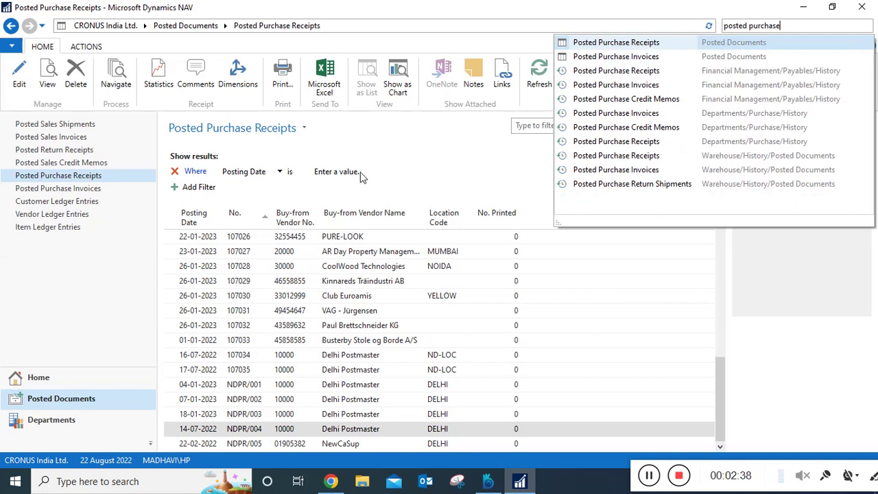
click(410, 159)
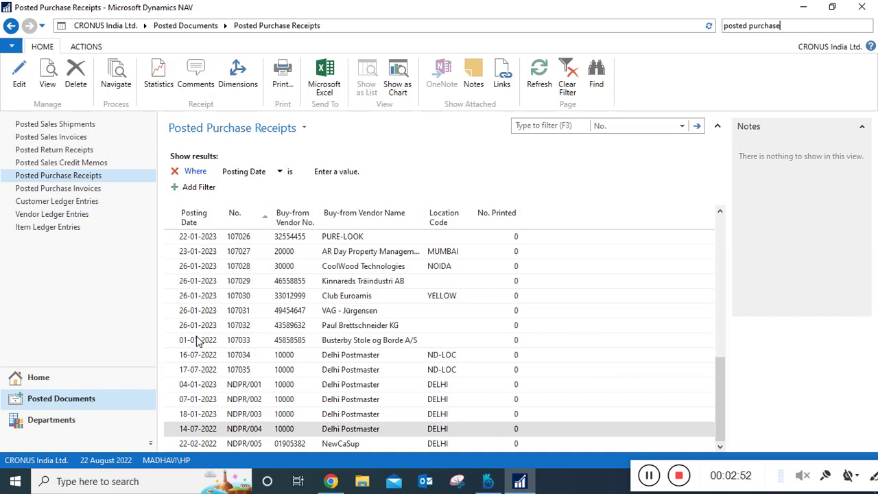
Open the Delhi Postmaster receipt posted on 14-07-2022 in view mode and hide its FactBox pane.
click(245, 433)
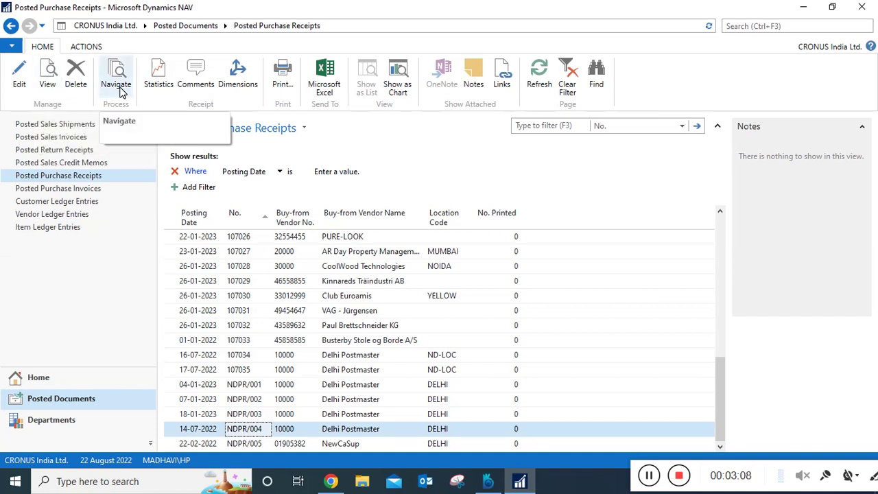
click(50, 79)
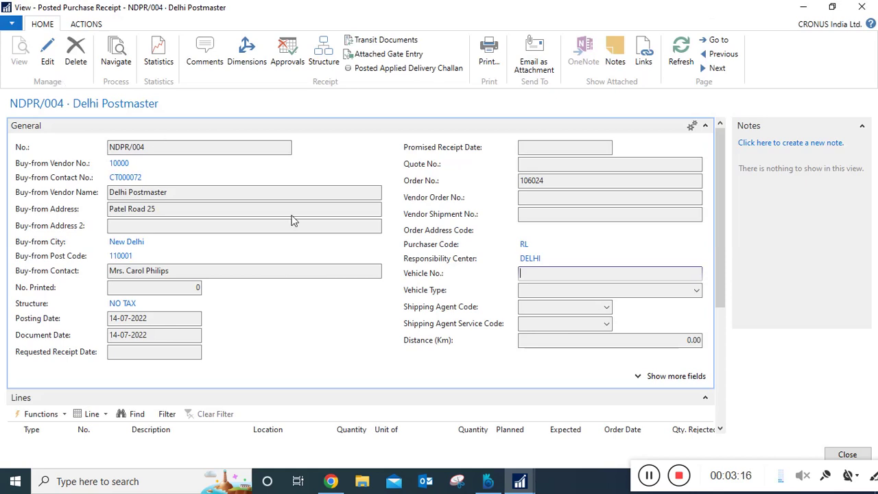
drag(721, 186, 720, 154)
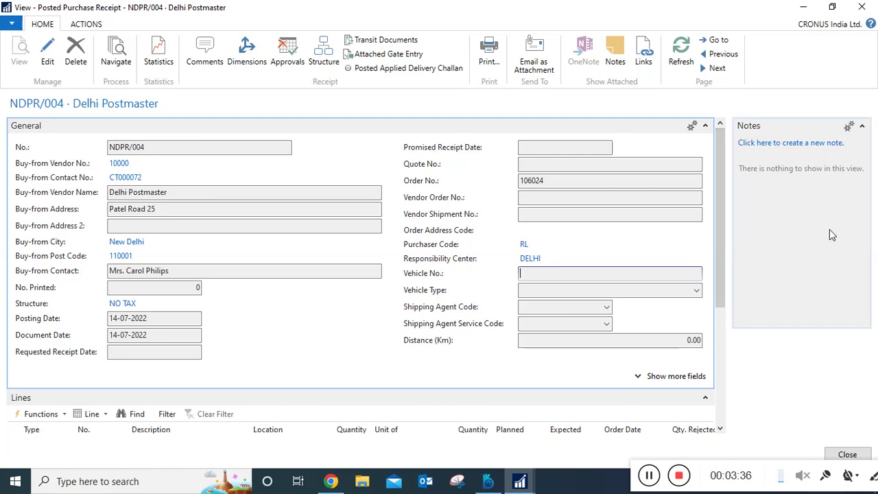
click(12, 23)
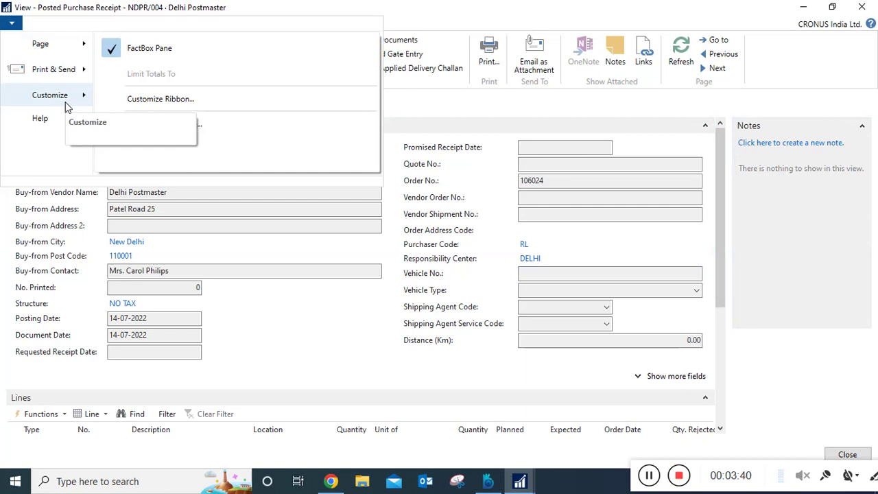
click(111, 55)
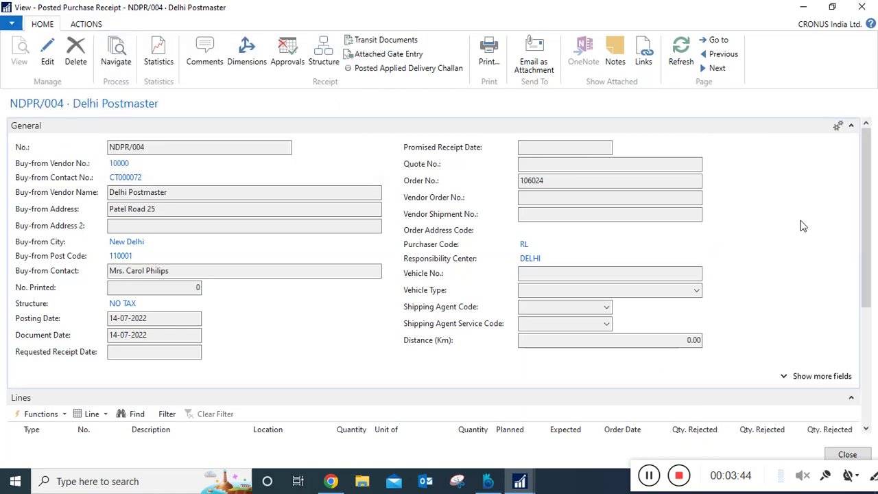
click(12, 25)
mouse_move(55, 94)
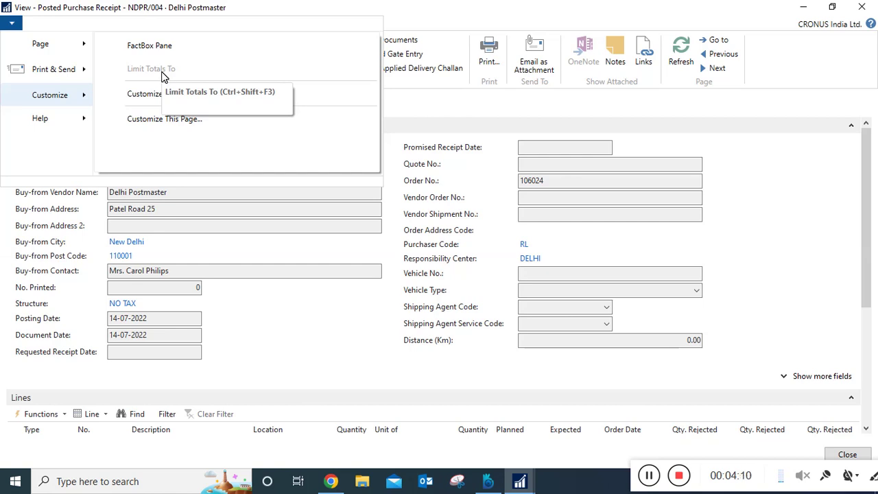
click(426, 104)
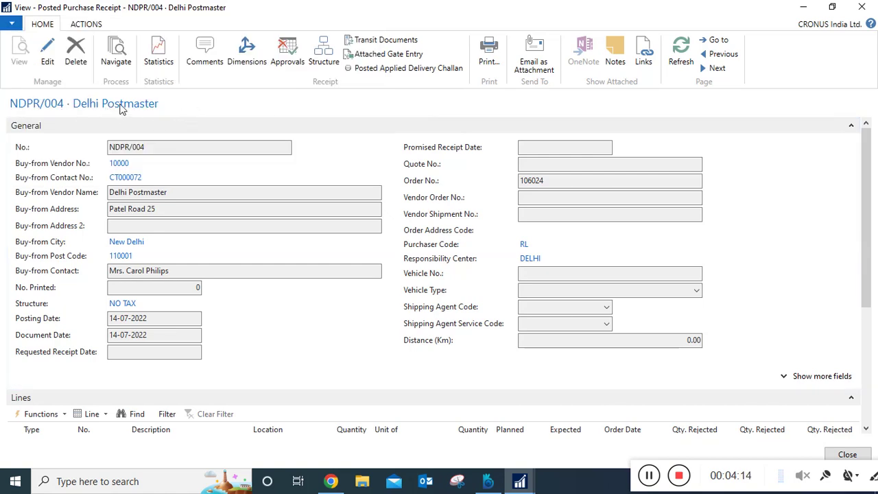
click(13, 23)
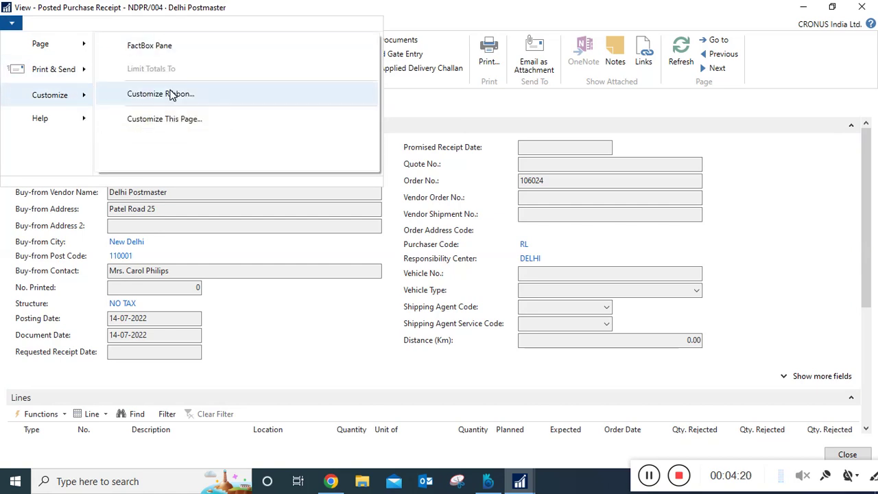
click(430, 107)
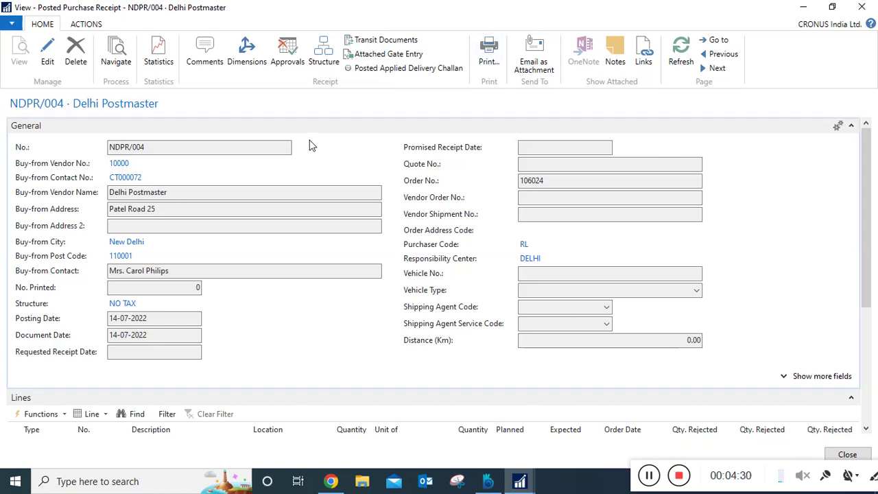
Review the receipt's lines, Invoicing and Shipping details, and collapse the Invoicing and Shipping sections.
drag(869, 194, 874, 315)
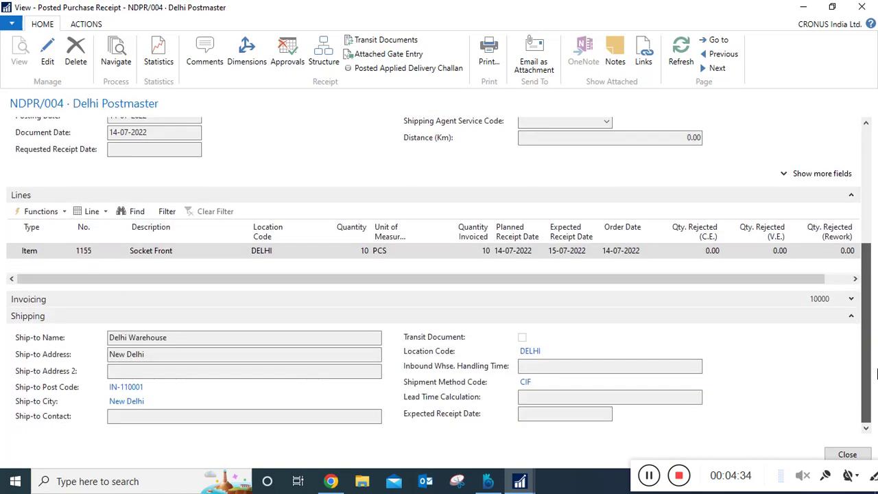
click(851, 301)
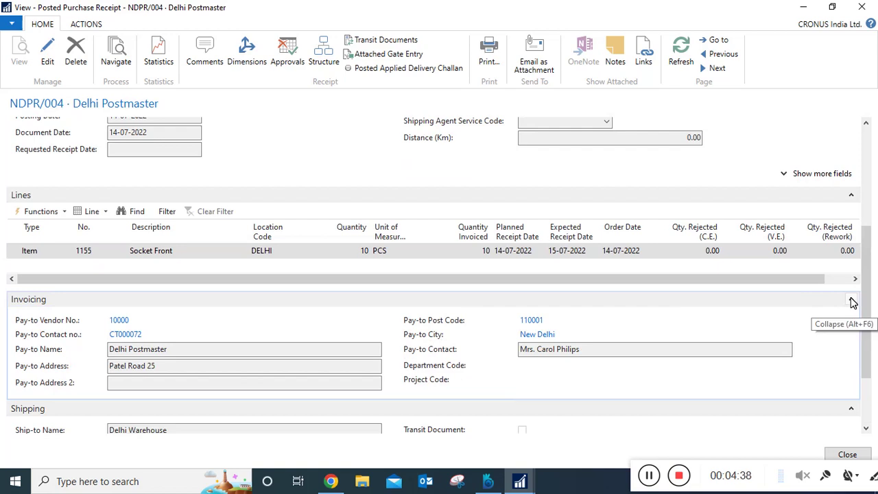
drag(868, 323, 870, 387)
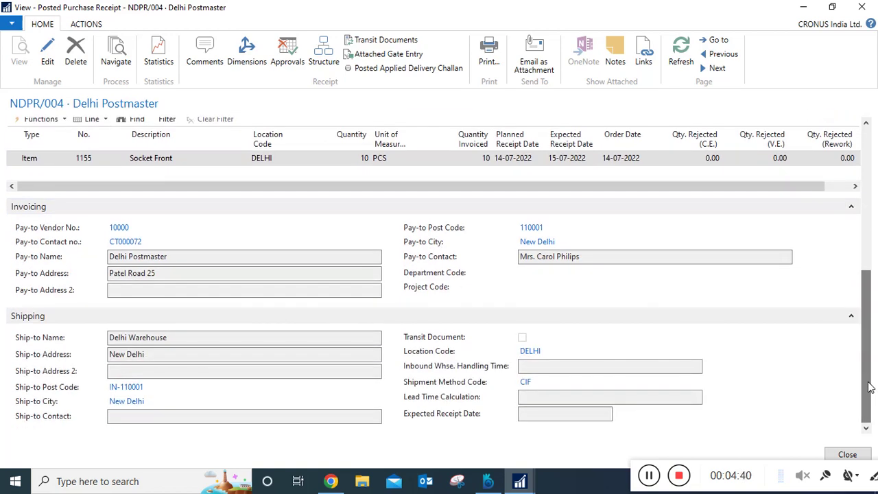
click(851, 207)
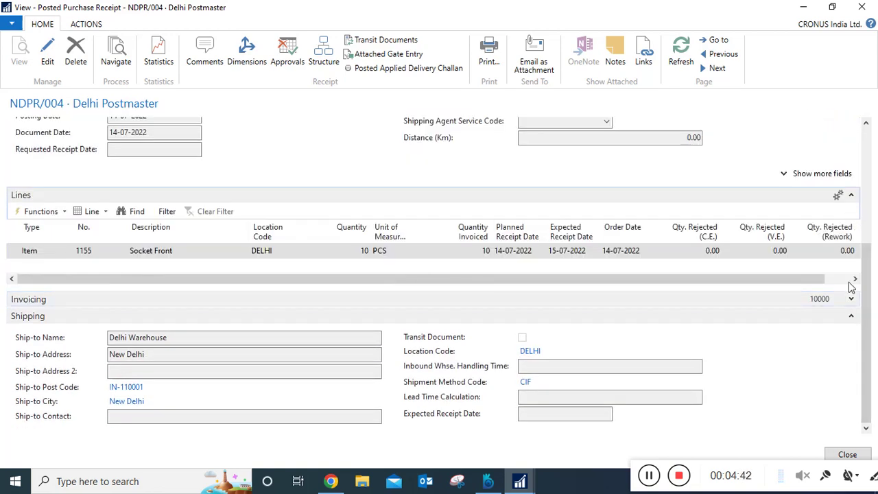
click(851, 315)
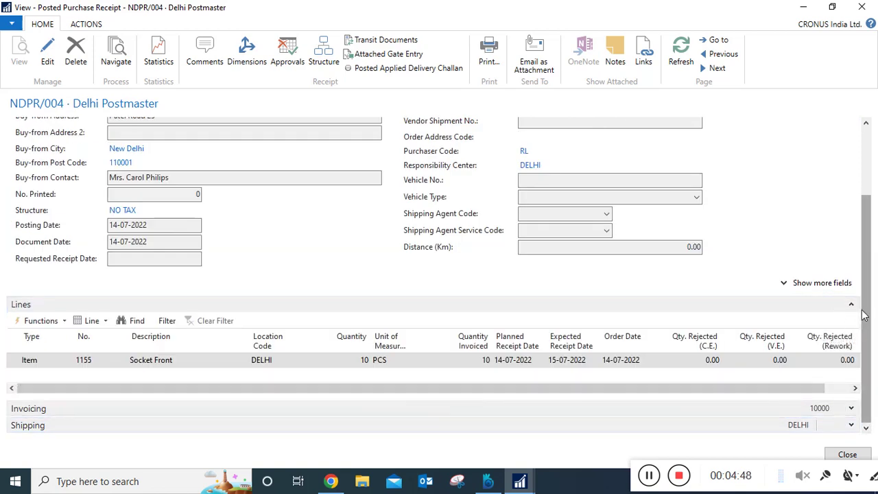
drag(864, 315, 863, 246)
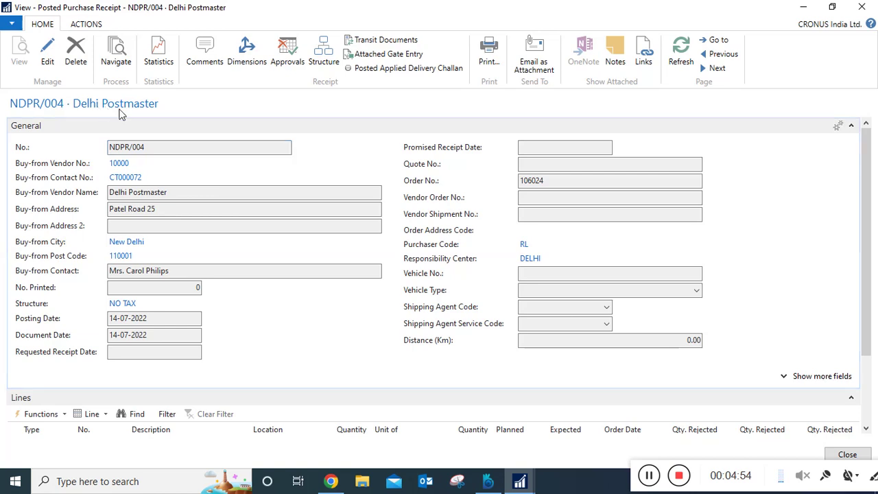
Review the receipt number, vendor name, address, posting date and document date, and collapse the General section to examine the item line.
click(205, 154)
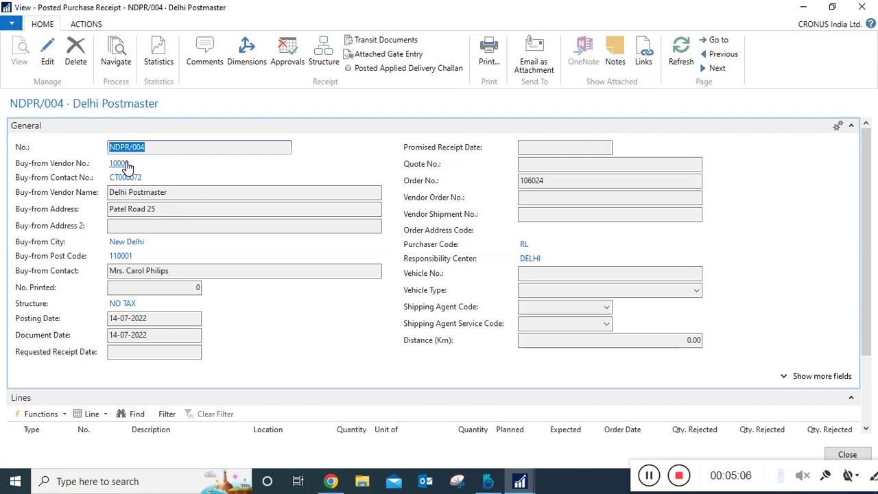
drag(188, 193, 96, 197)
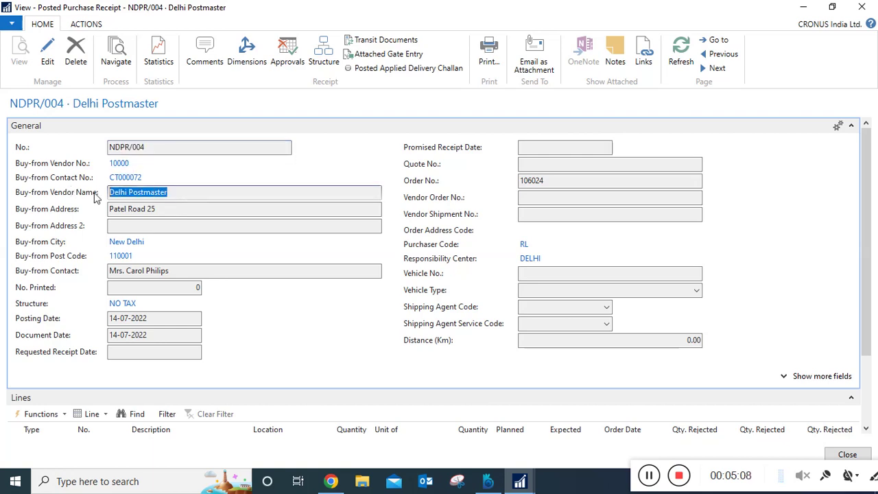
click(181, 214)
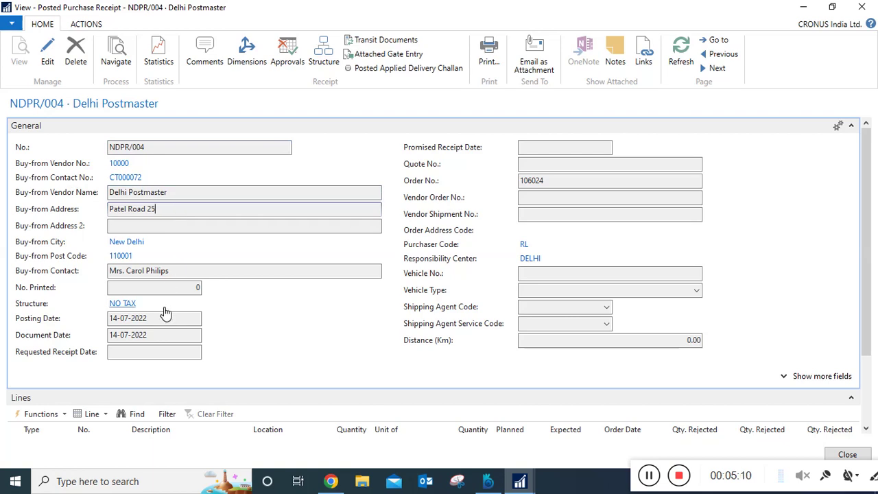
drag(167, 321, 86, 325)
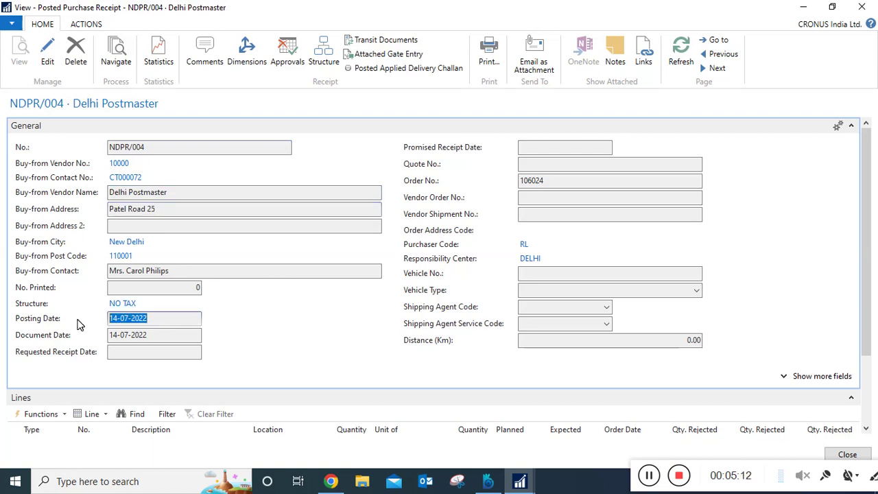
double_click(161, 334)
drag(161, 334, 99, 346)
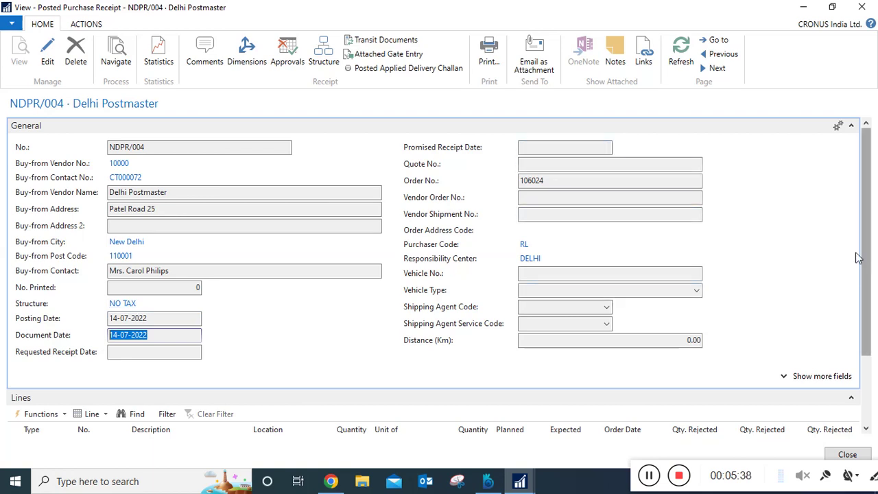
click(853, 126)
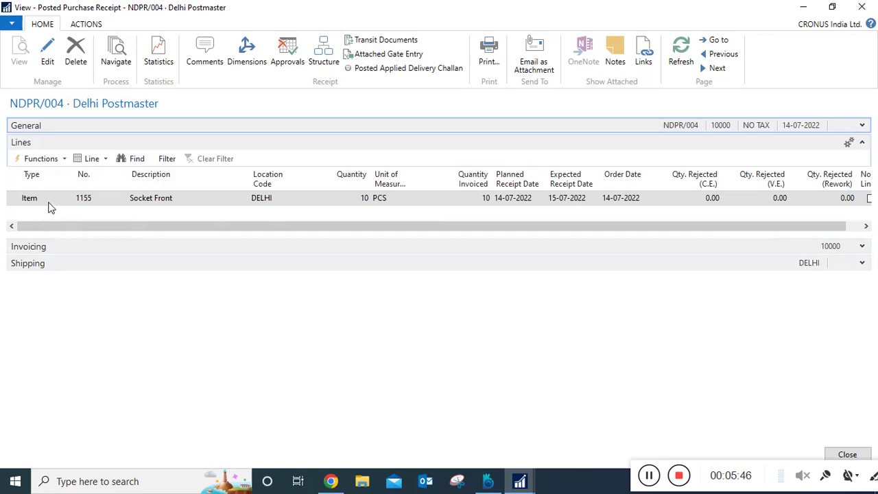
drag(217, 228, 425, 260)
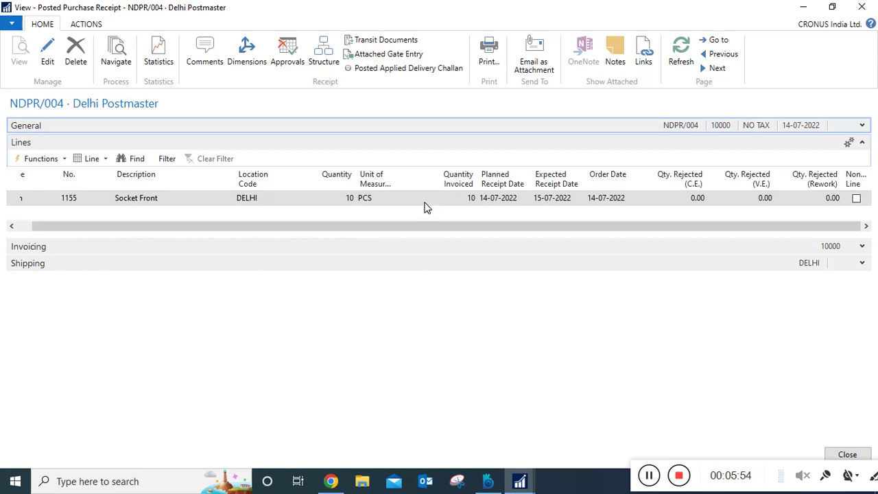
Find the receipt's related entries in a maximized Navigate window and open its G/L entries.
click(120, 51)
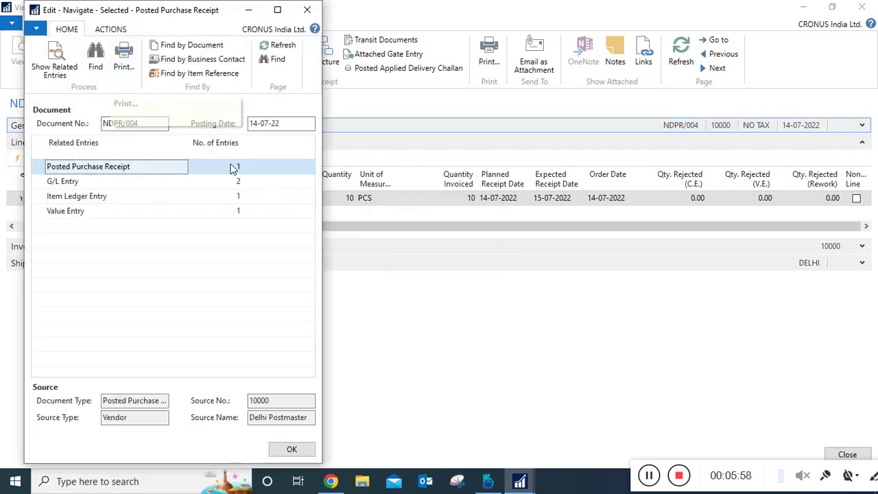
click(278, 11)
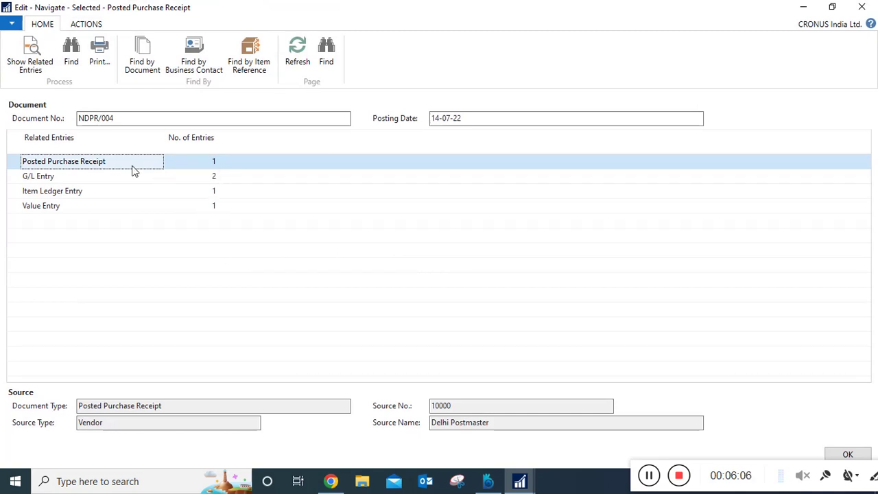
click(215, 177)
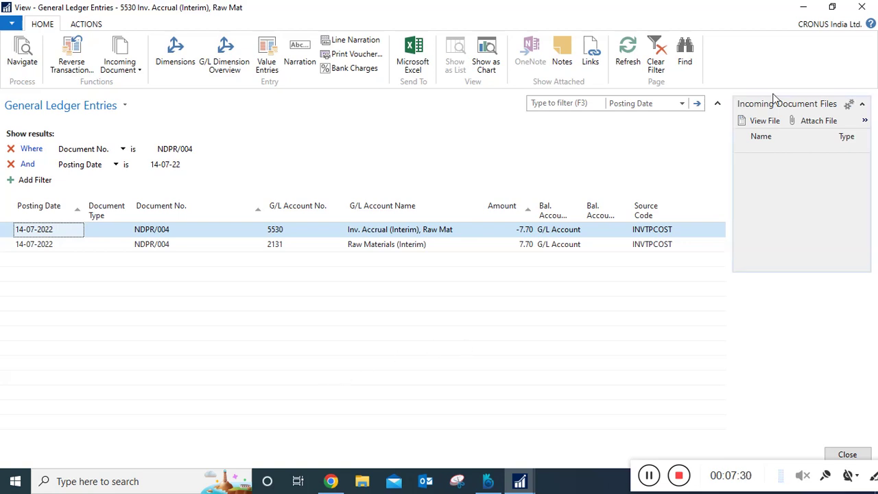
Minimize the entry and receipt windows and open the General Posting Setup by searching for "general post".
click(803, 10)
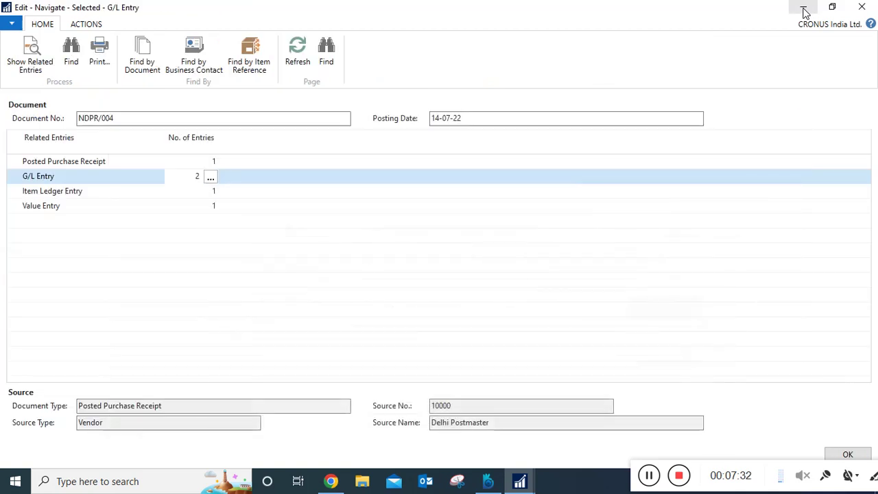
click(804, 10)
click(800, 10)
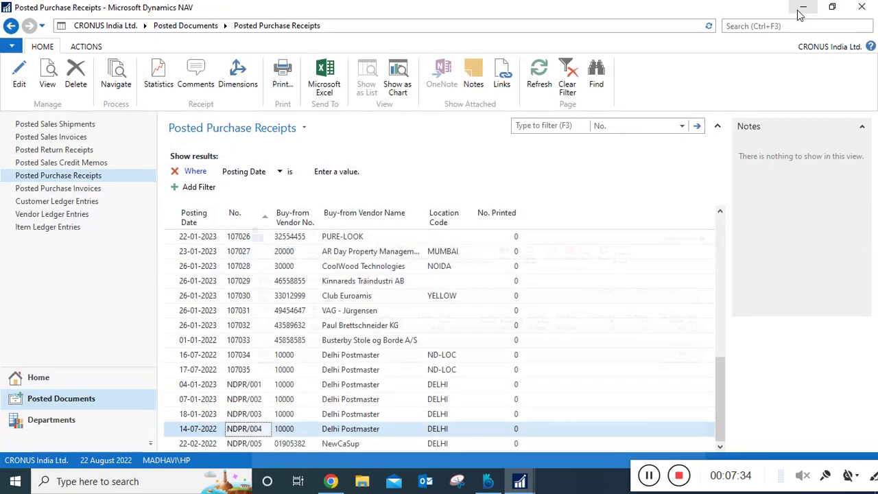
click(790, 27)
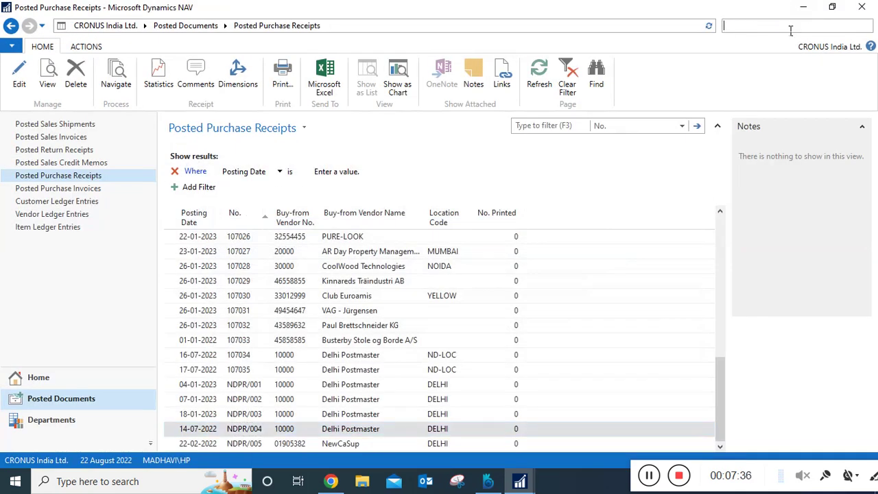
text(gene)
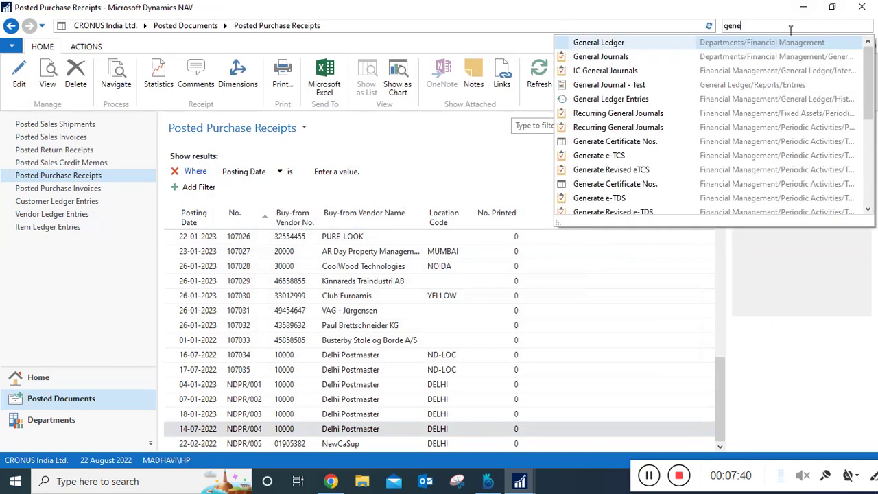
text(ral post)
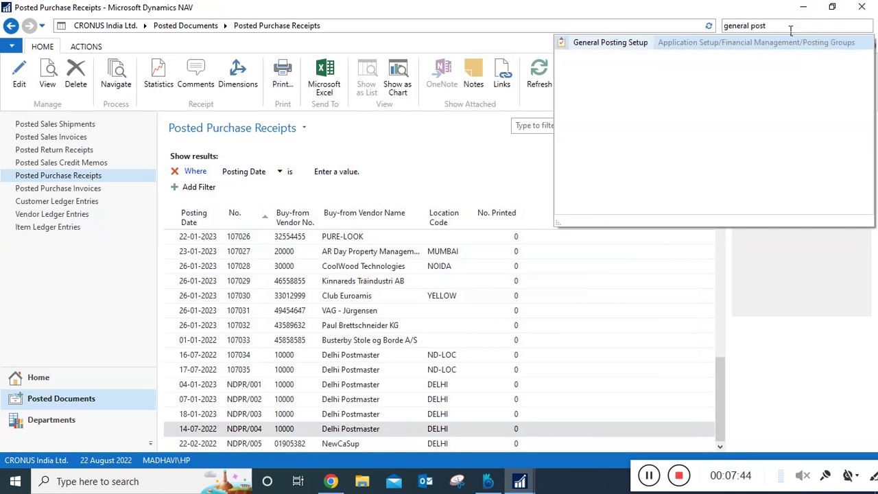
click(619, 49)
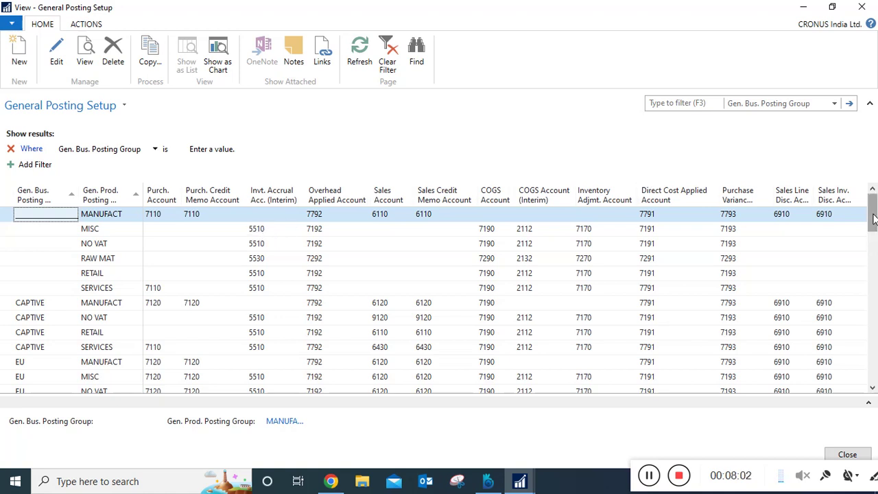
Select the NATIONAL and RAW MAT combination and widen the Gen. Bus. and Gen. Prod. Posting Group columns to show their full headings.
click(874, 250)
drag(874, 260, 874, 343)
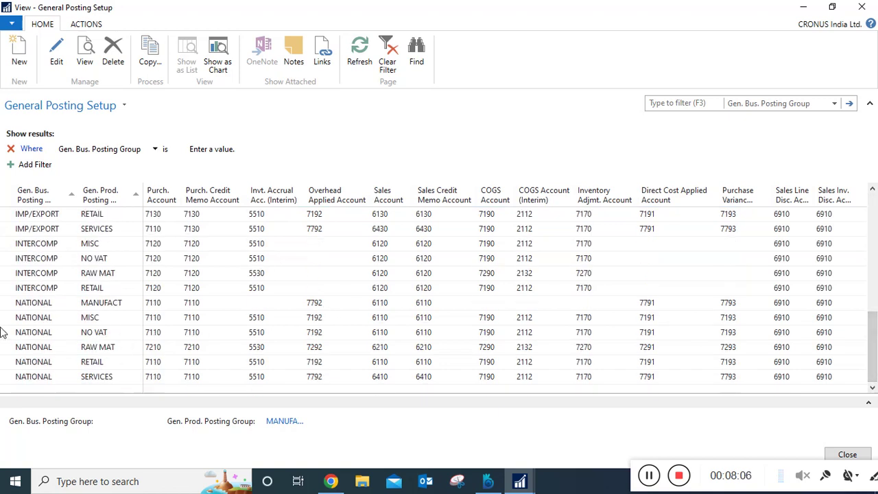
click(3, 350)
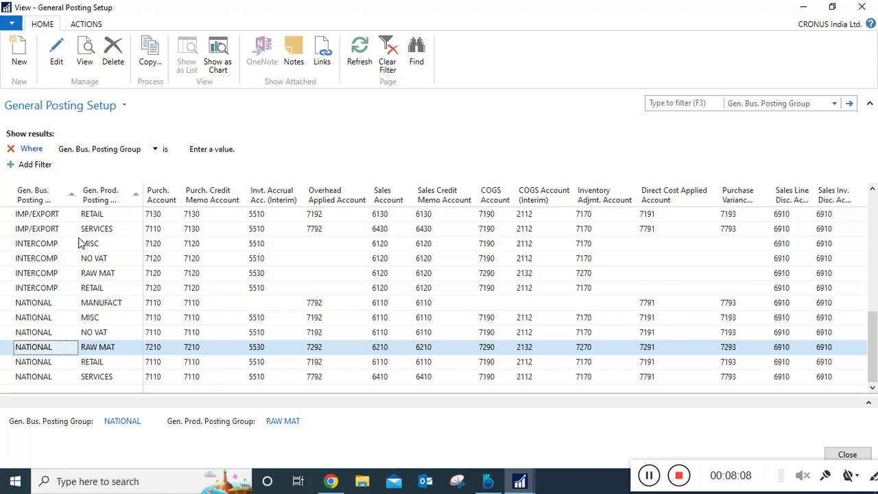
drag(85, 188, 104, 188)
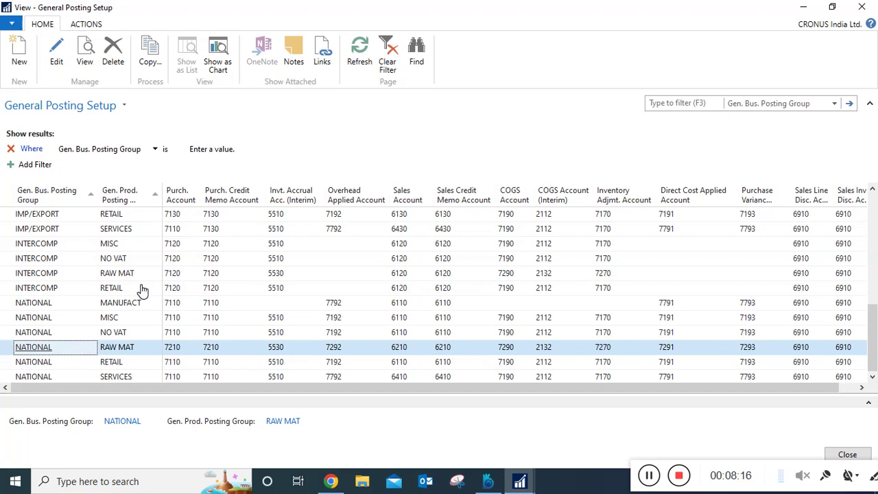
drag(170, 189, 210, 188)
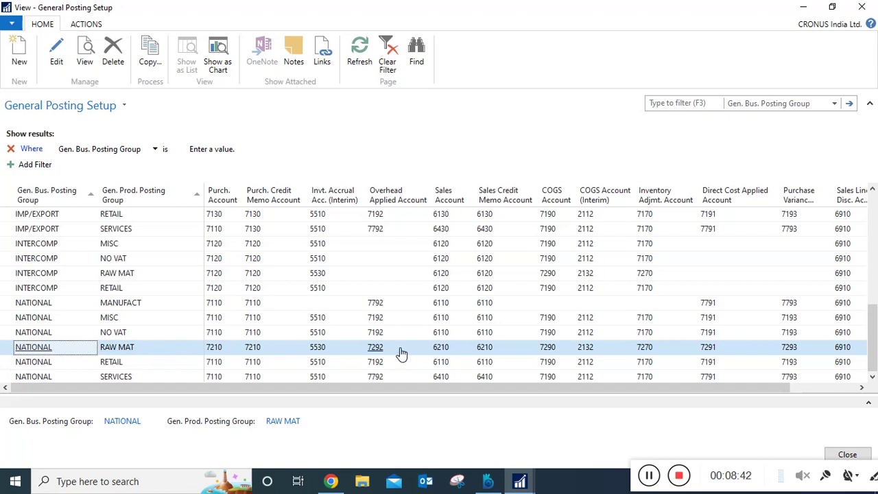
Look up the NATIONAL RAW MAT row's business posting group and Invt. Accrual Acc. (Interim) account, and close the General Posting Setup.
click(46, 354)
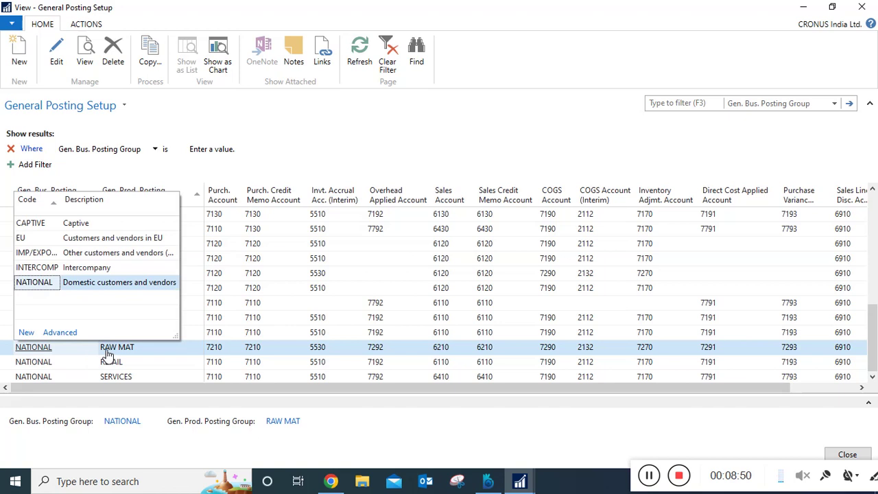
key(Escape)
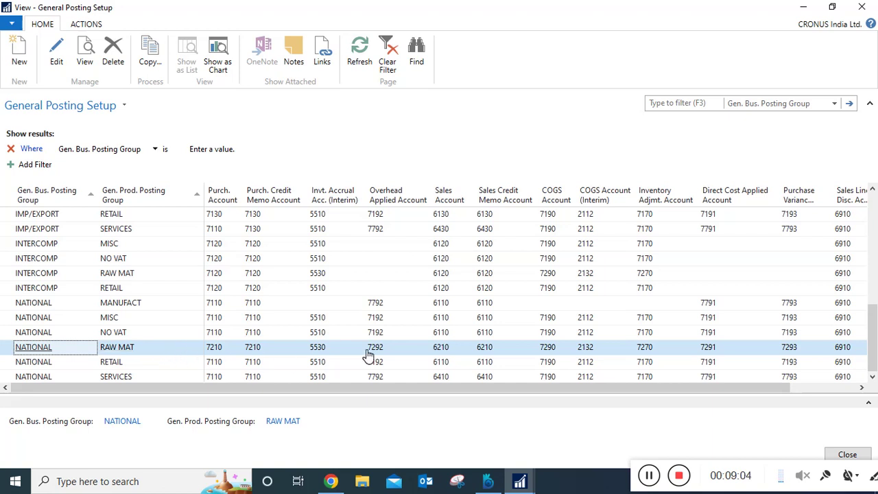
click(324, 350)
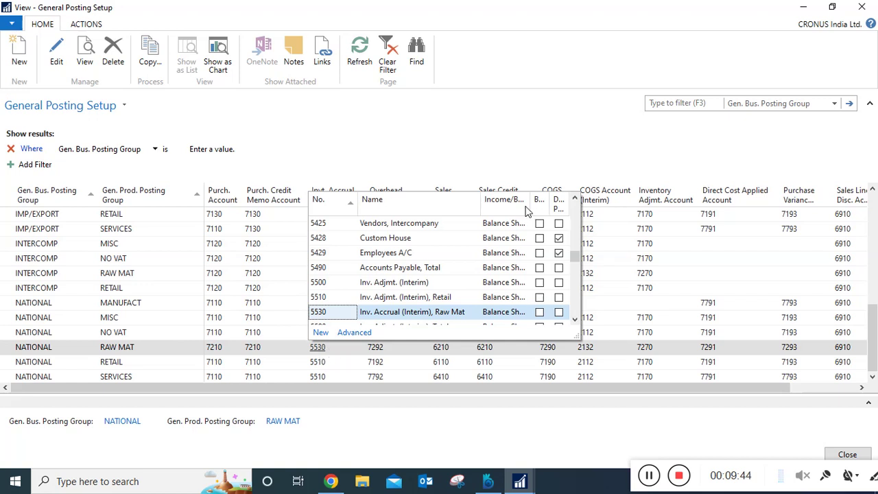
drag(541, 205, 564, 208)
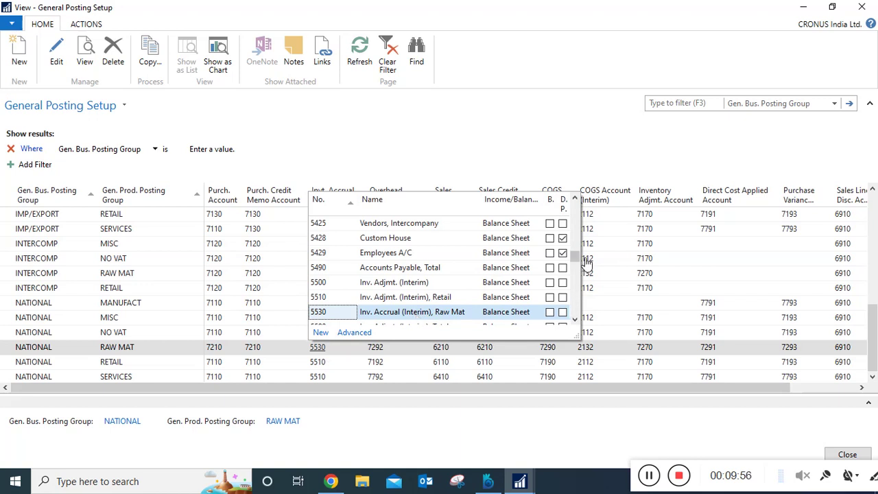
drag(575, 255, 577, 259)
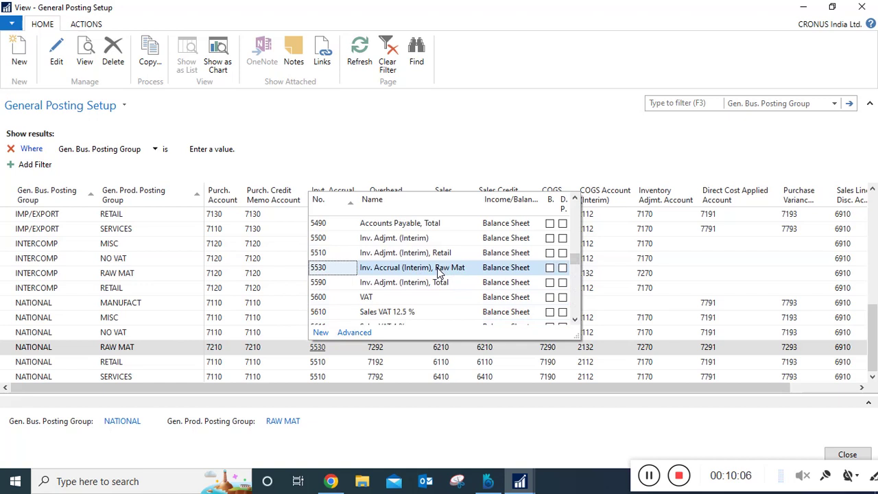
click(529, 122)
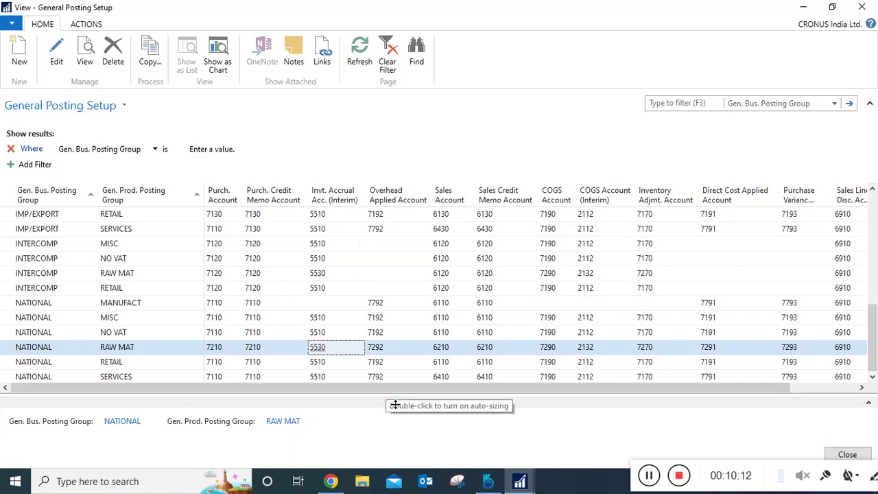
click(871, 12)
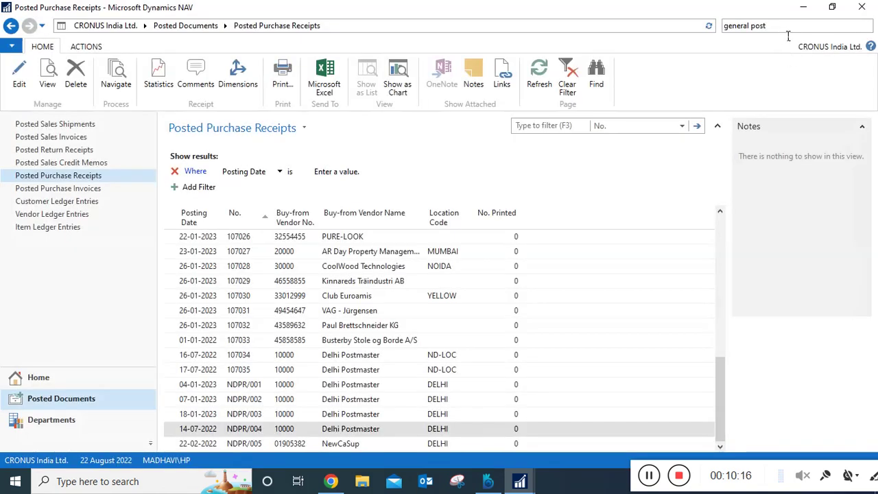
Search for "inventory posting" and open the Inventory Posting Setup in a maximized window.
key(BackSpace)
key(BackSpace)
key(BackSpace)
key(BackSpace)
key(BackSpace)
key(BackSpace)
key(BackSpace)
key(BackSpace)
key(BackSpace)
key(BackSpace)
key(BackSpace)
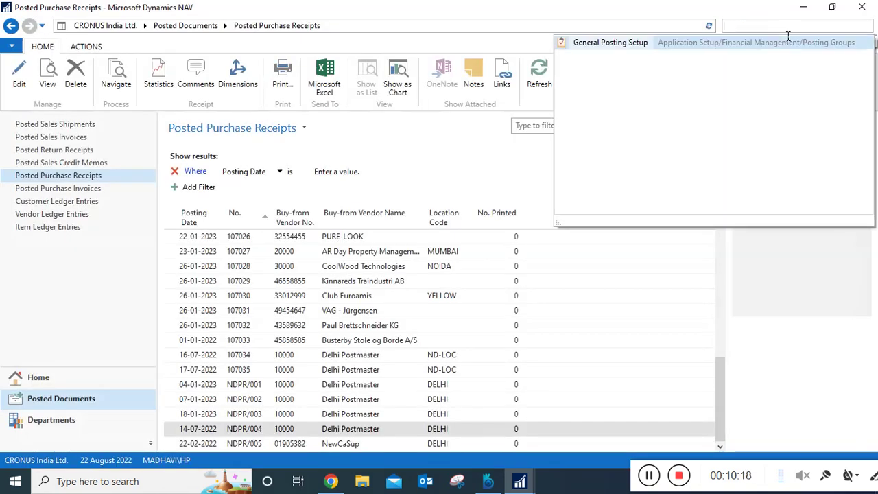
text(inven)
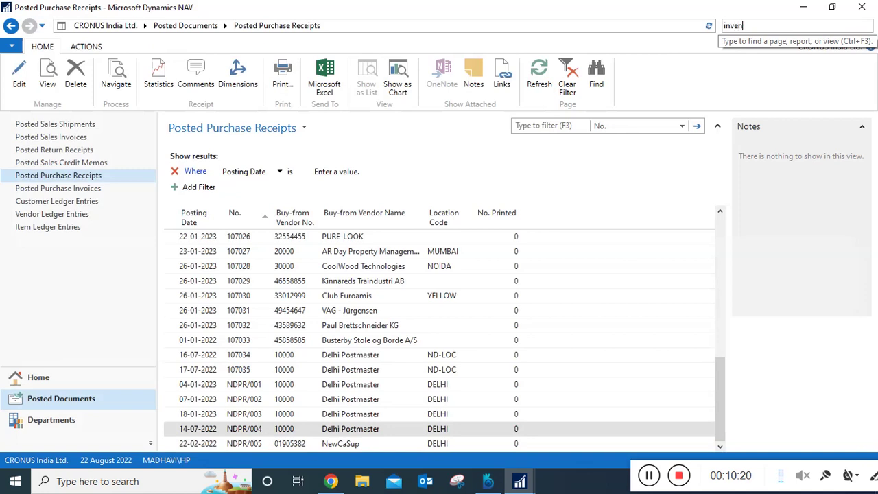
text(tory )
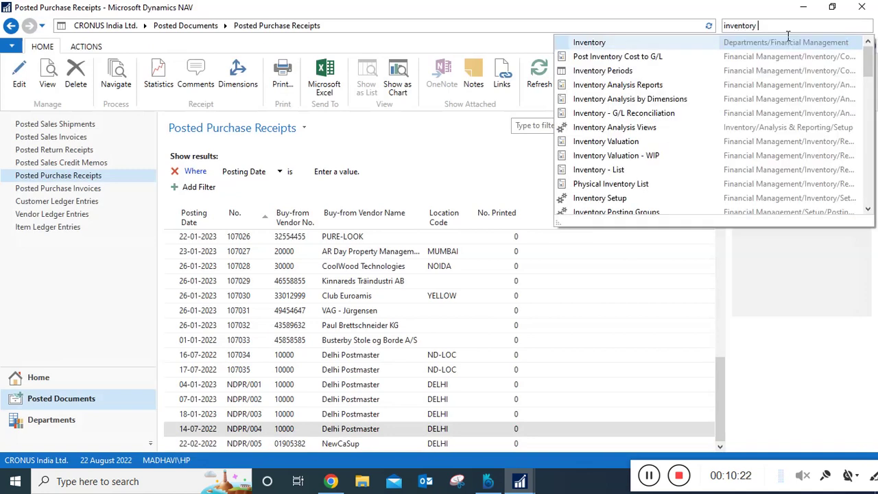
text(posting)
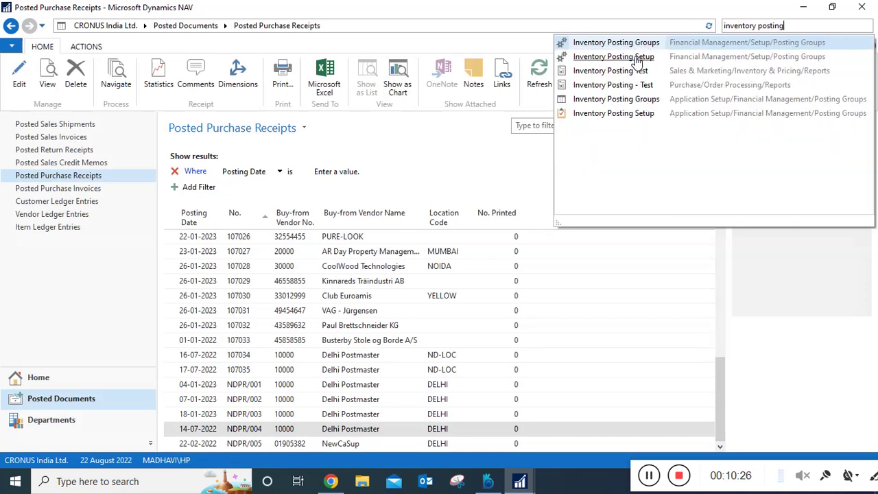
click(636, 59)
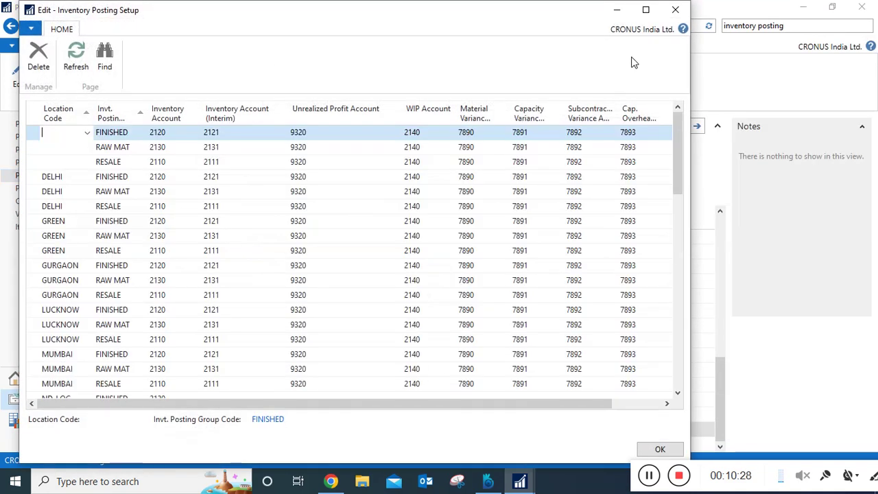
click(645, 9)
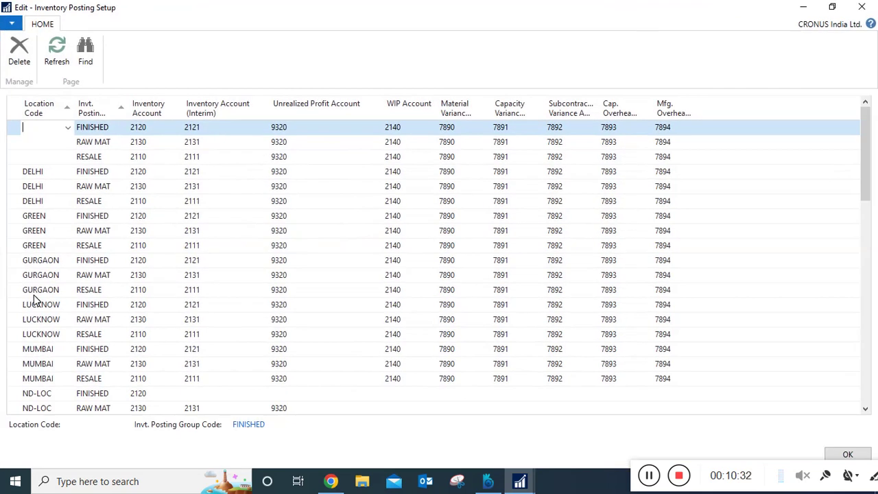
Examine the LUCKNOW RAW MAT row's inventory accounts, look up its Inventory Account (Interim), and close the Inventory Posting Setup.
click(16, 307)
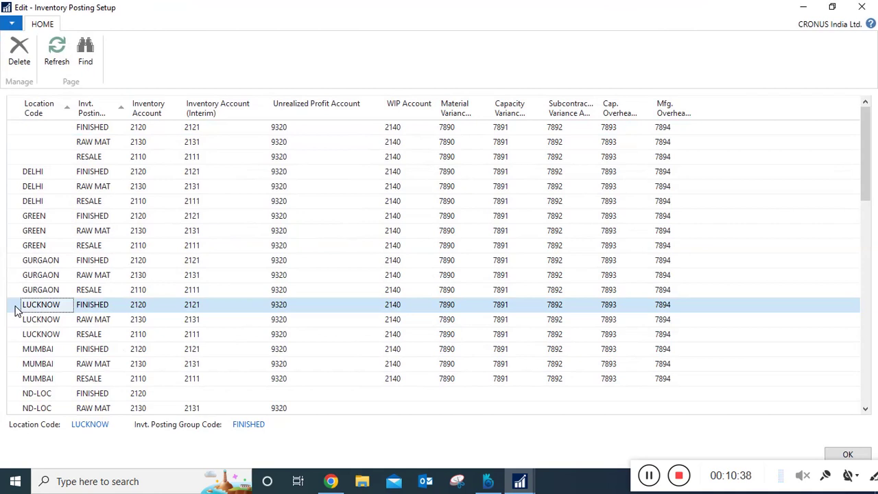
click(17, 322)
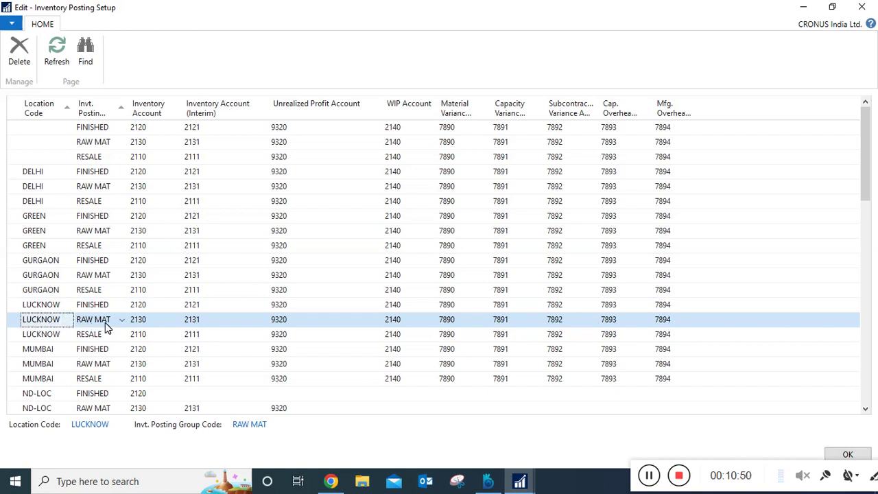
click(165, 325)
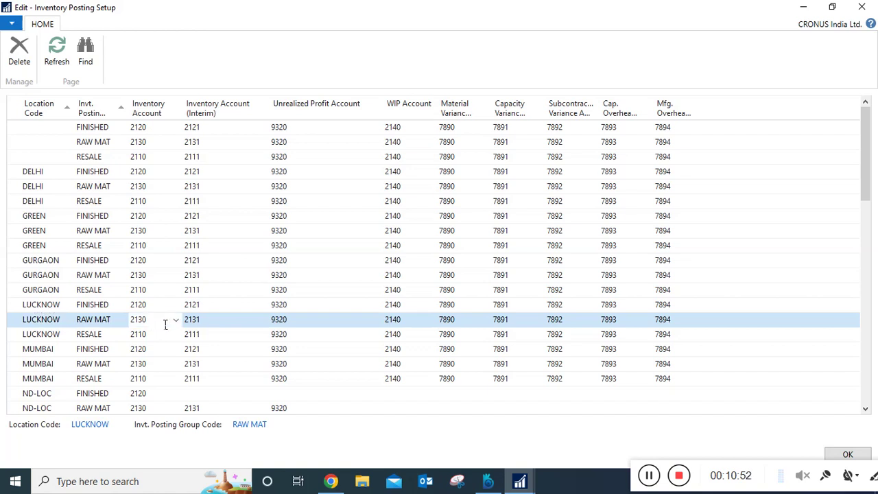
click(215, 327)
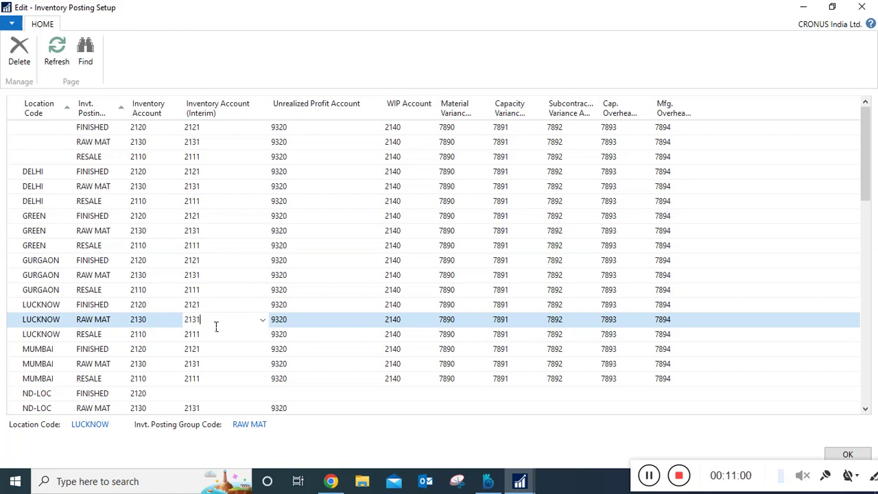
click(167, 327)
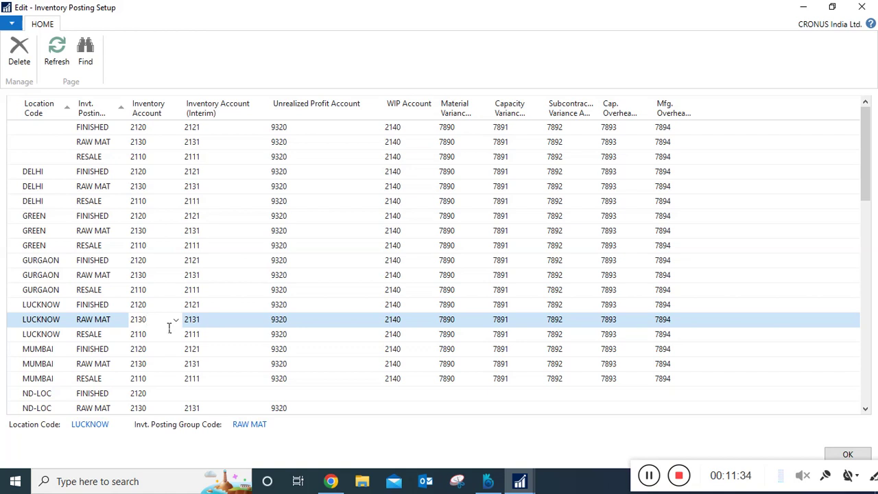
click(207, 319)
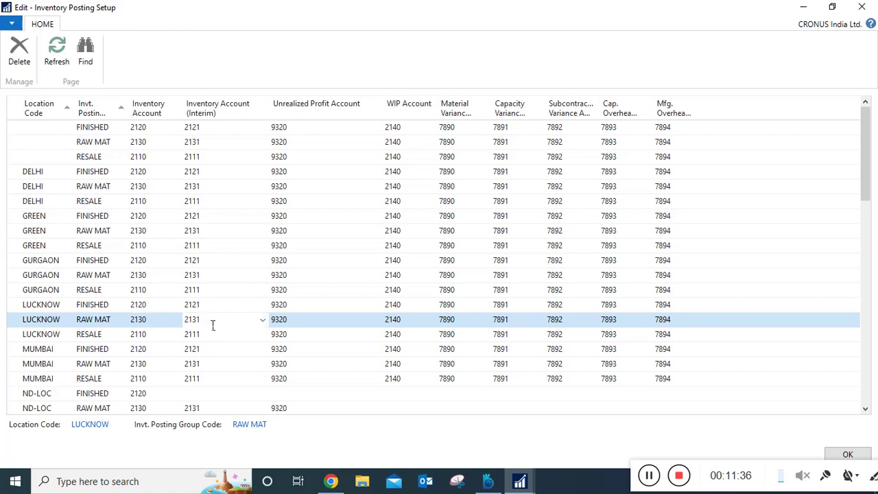
drag(207, 325, 182, 325)
click(243, 323)
click(263, 320)
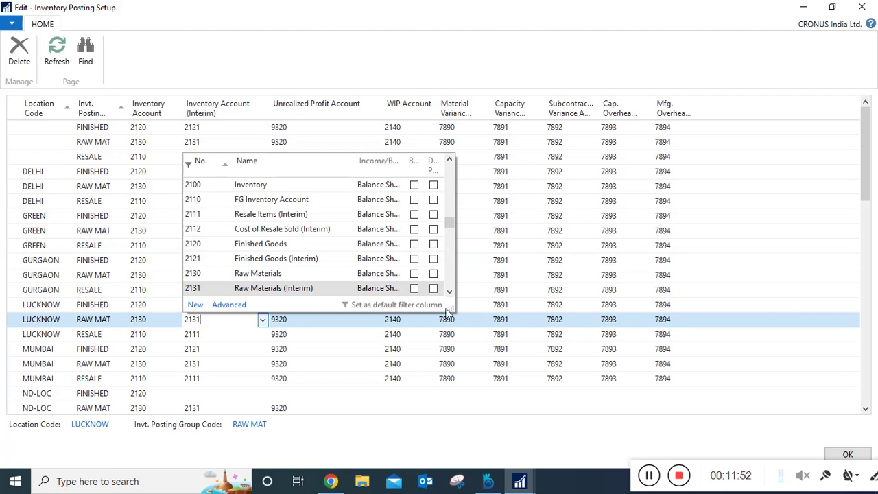
click(851, 455)
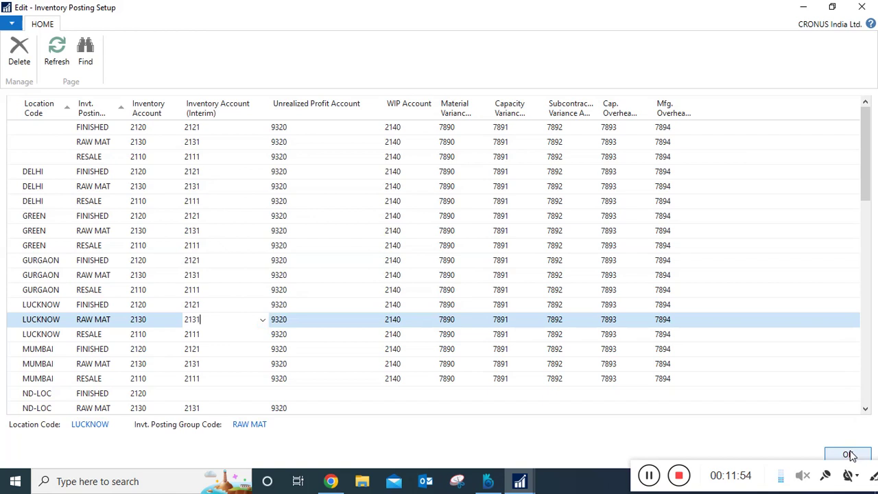
click(850, 456)
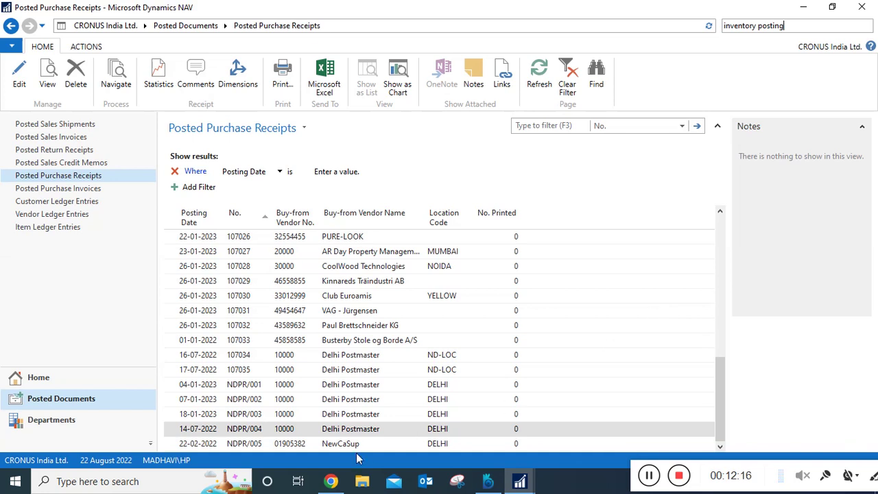
Find the related entries of the 14-07-2022 Delhi Postmaster receipt in a maximized Navigate window and open its G/L entries.
click(312, 432)
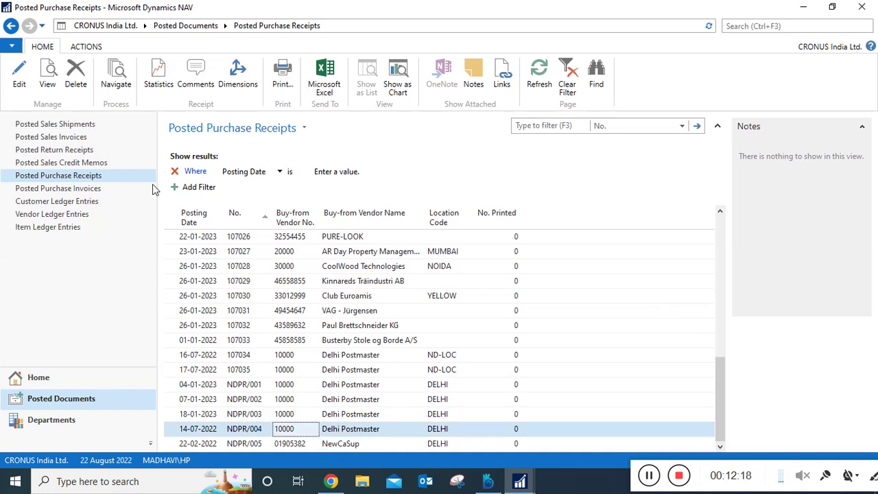
click(124, 66)
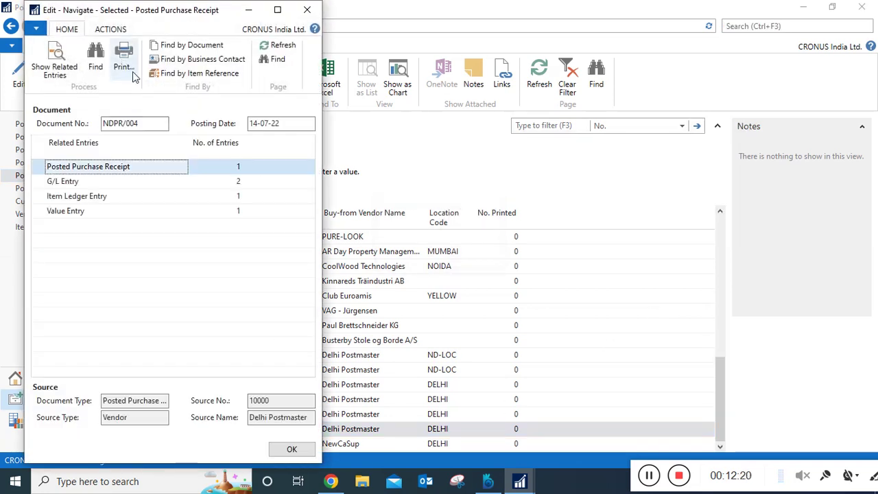
click(277, 10)
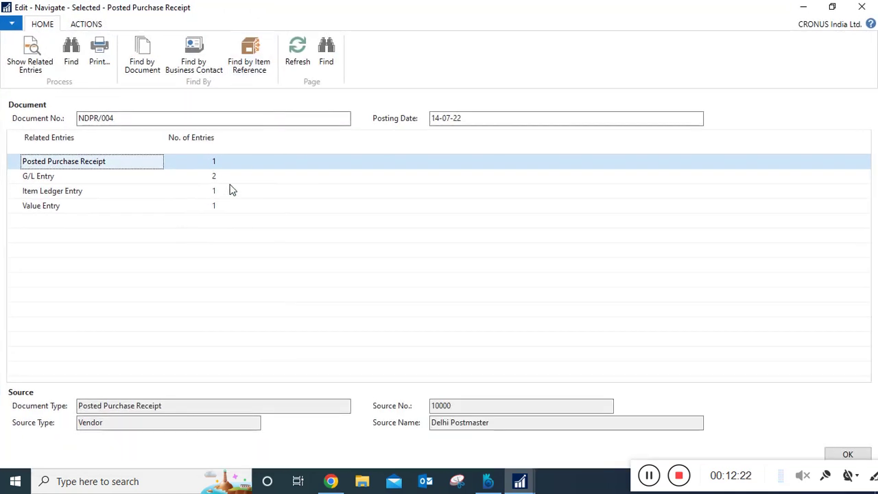
click(213, 176)
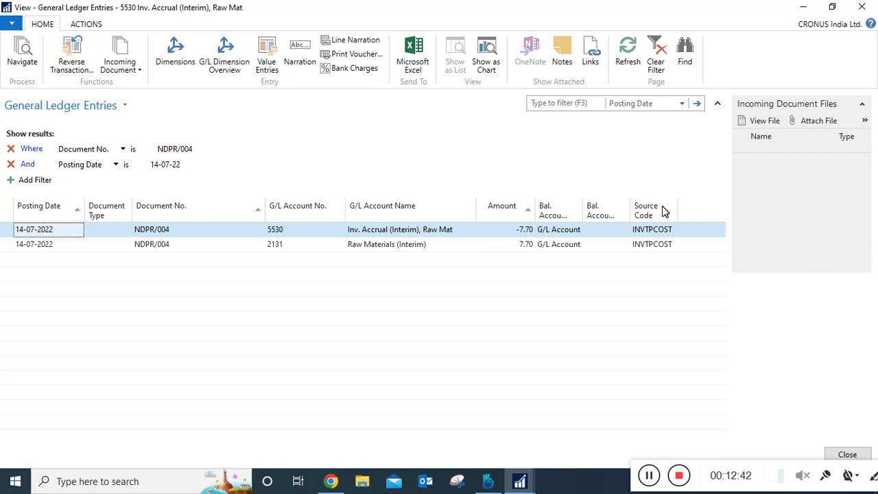
Add a filter to the General Ledger Entries for source code INVTPCOST.
click(26, 183)
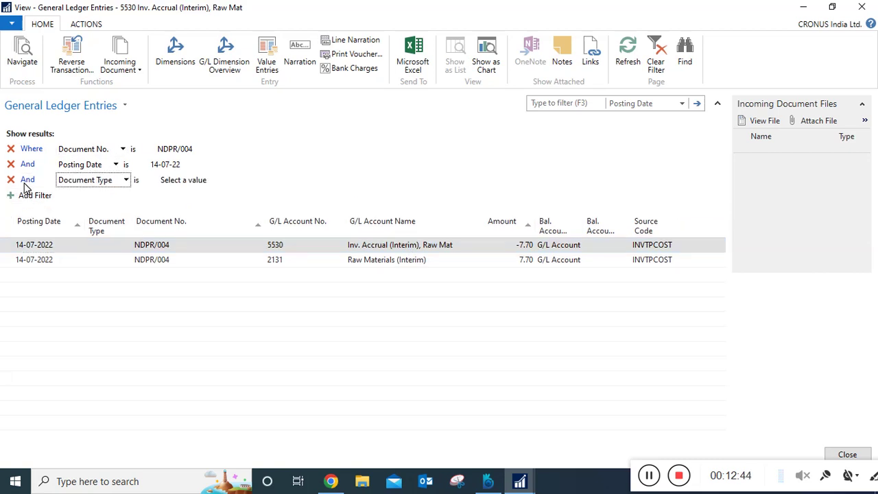
click(128, 182)
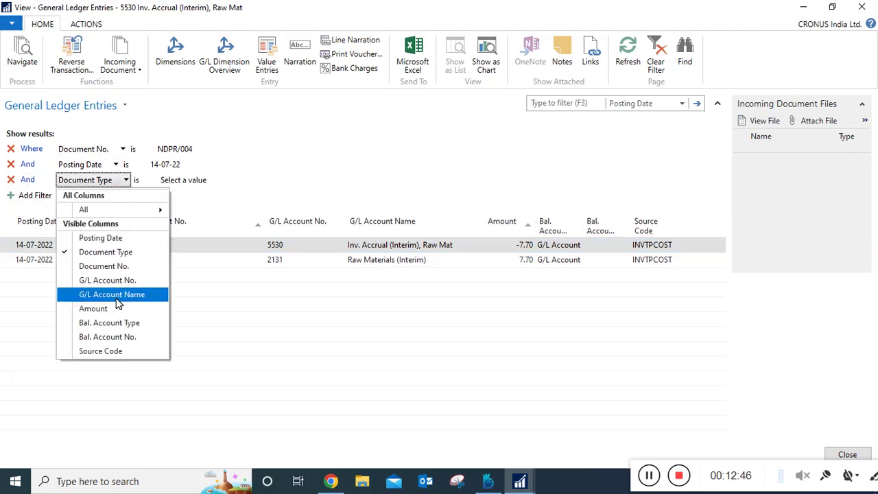
click(117, 351)
click(203, 187)
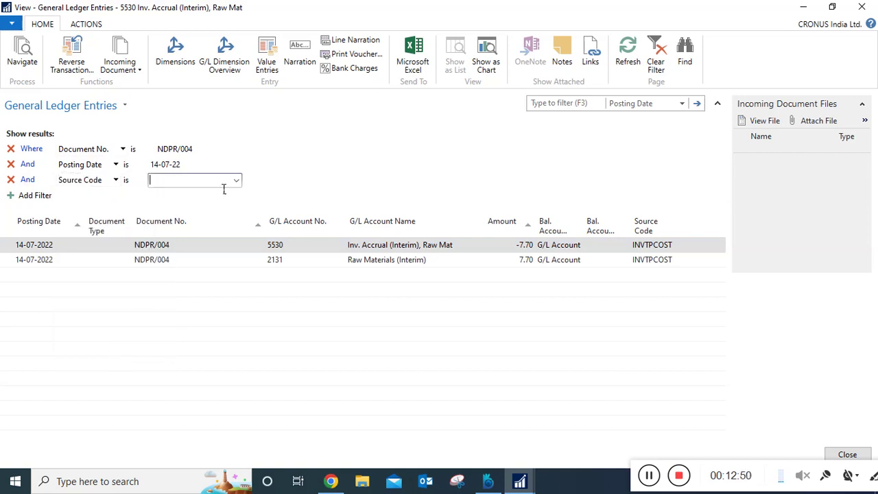
click(236, 181)
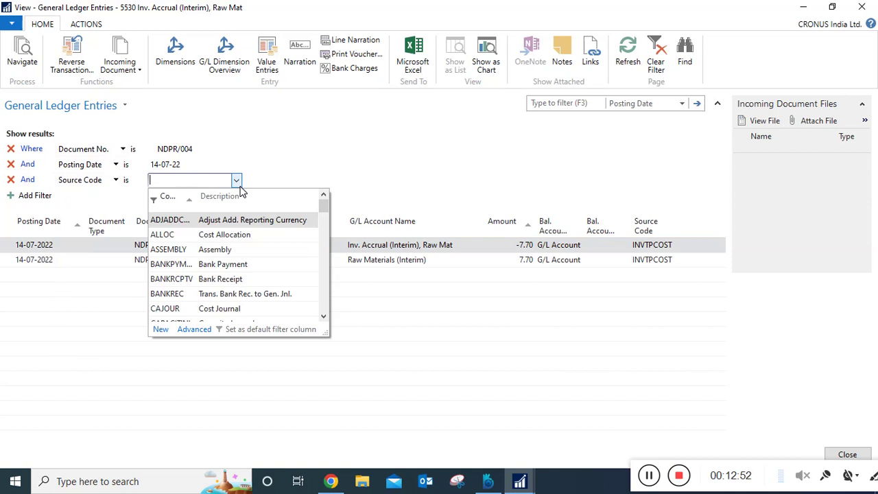
text(inv)
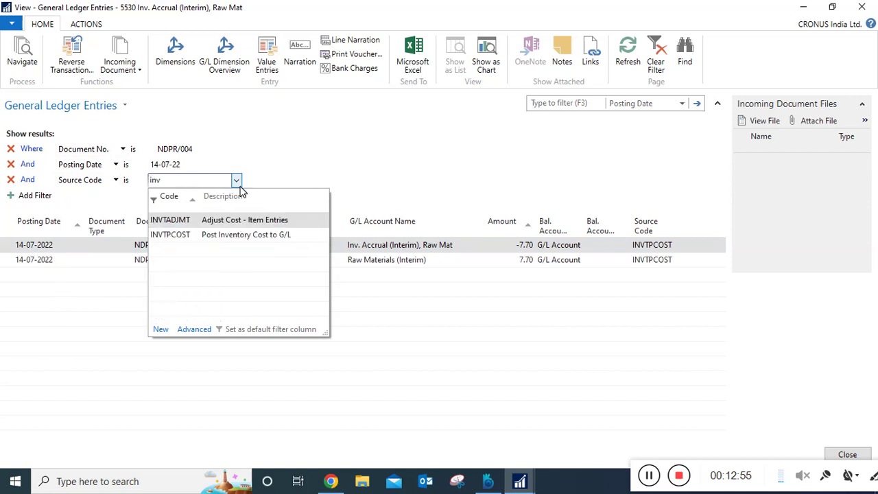
click(302, 236)
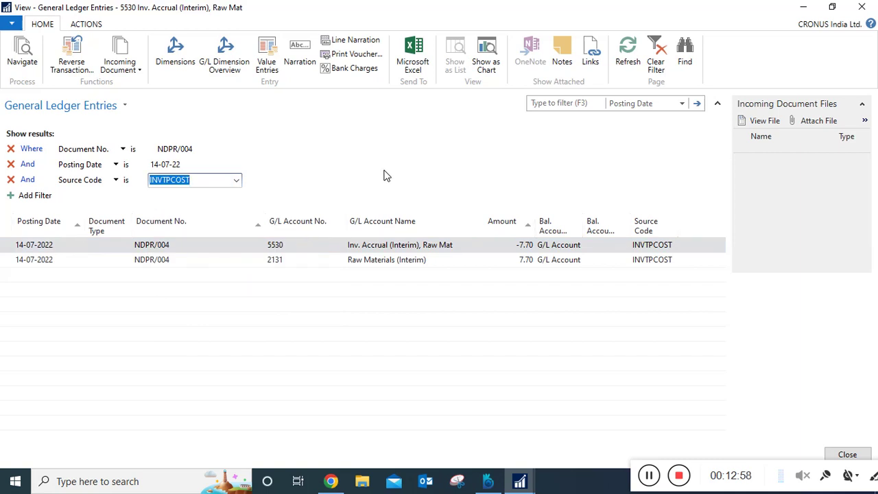
Look up the description of source code INVTPCOST in the filter's code list and dismiss the list.
click(209, 190)
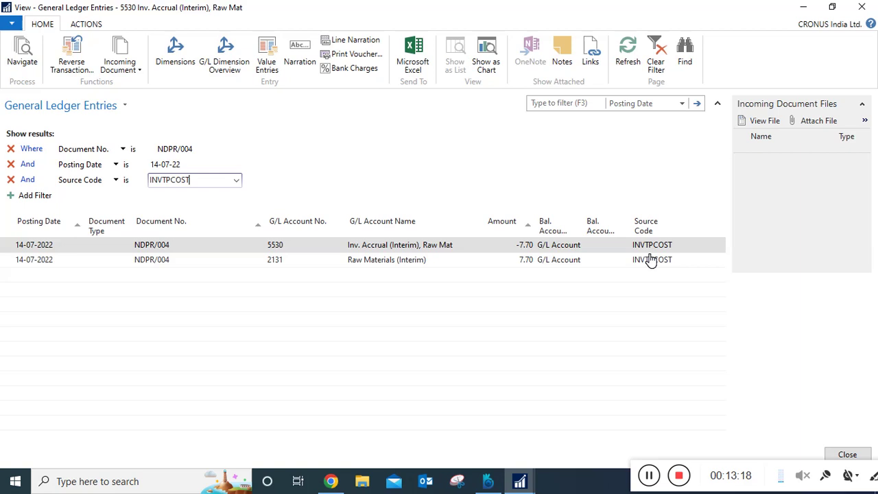
click(236, 181)
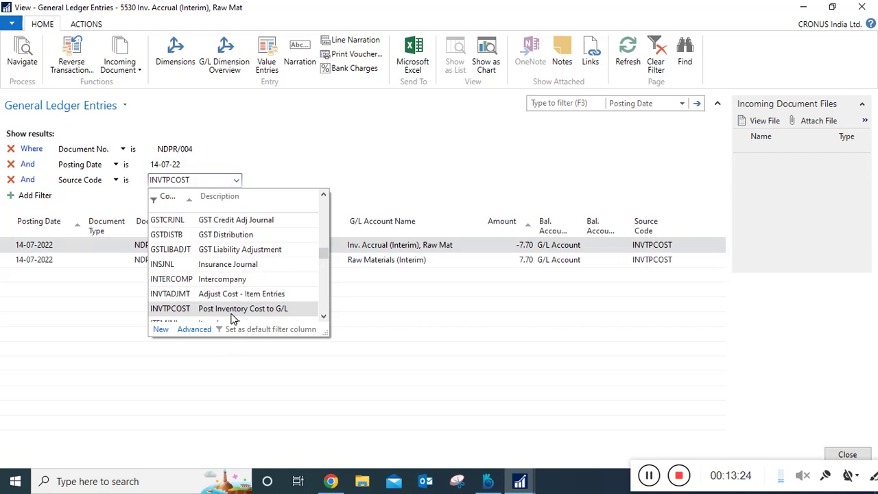
click(412, 177)
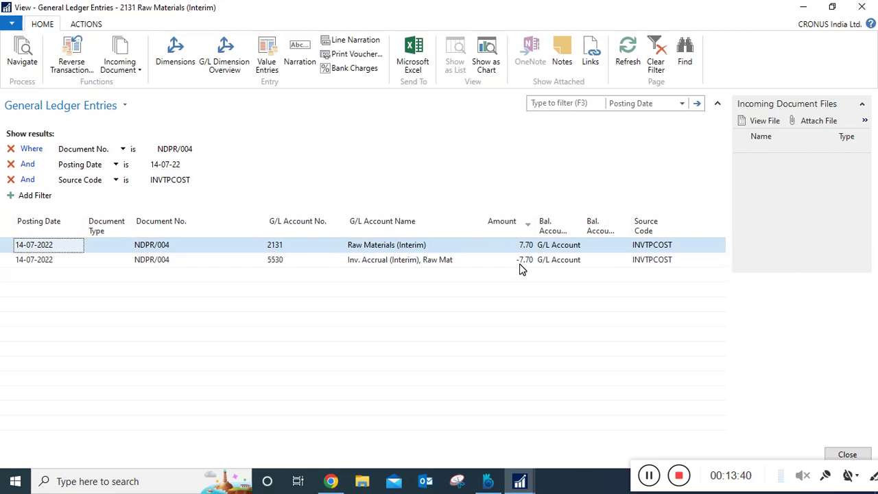
Compare the document numbers, account names and amounts of the Raw Materials (Interim) and Inv. Accrual (Interim), Raw Mat entries.
click(295, 250)
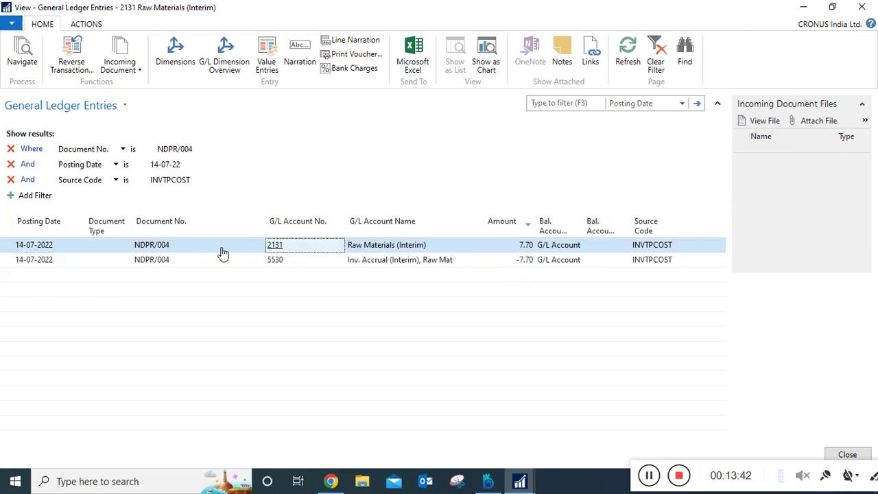
click(163, 250)
click(165, 264)
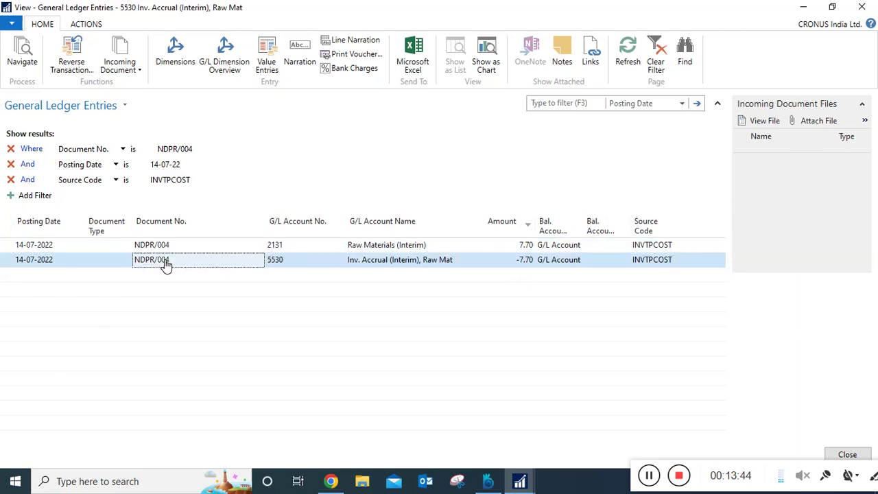
click(24, 248)
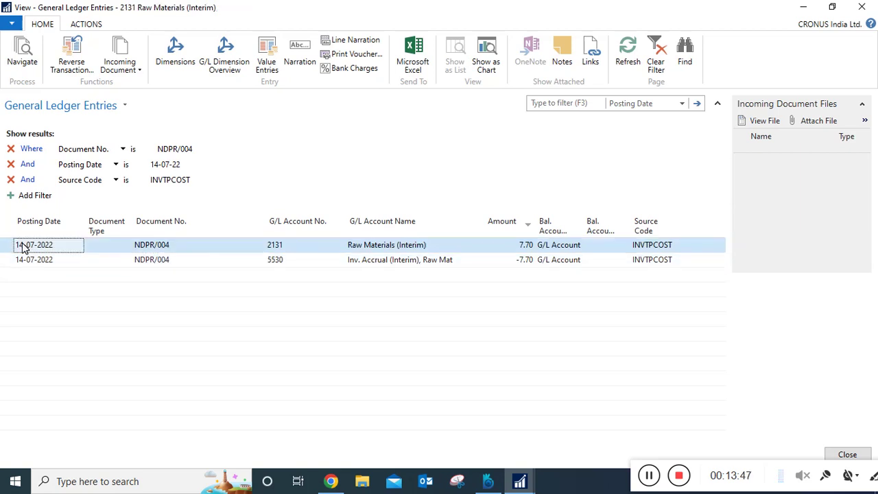
click(405, 249)
click(404, 264)
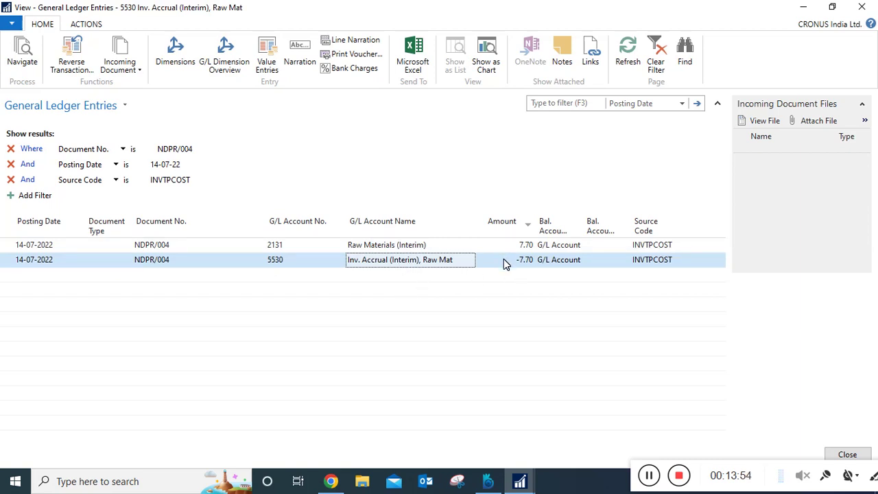
click(426, 247)
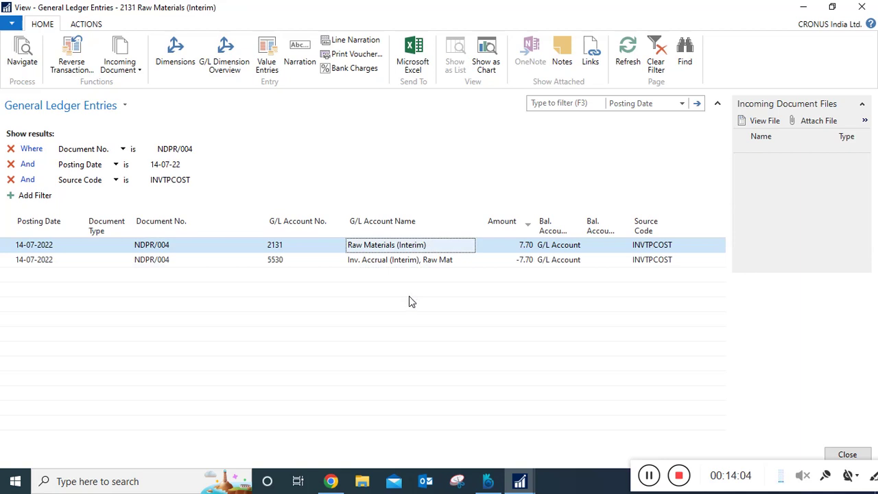
Preview the posted voucher for the Raw Materials (Interim) entry, examine its debit and credit lines, and close the preview.
click(358, 54)
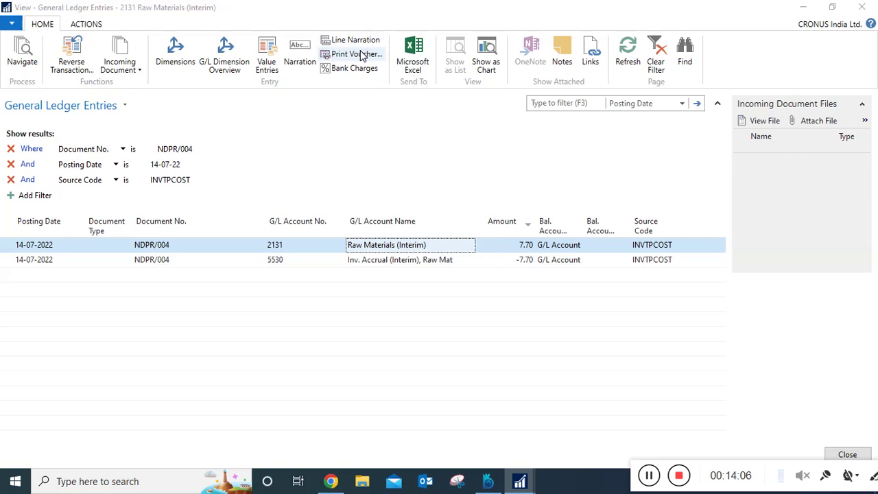
click(281, 304)
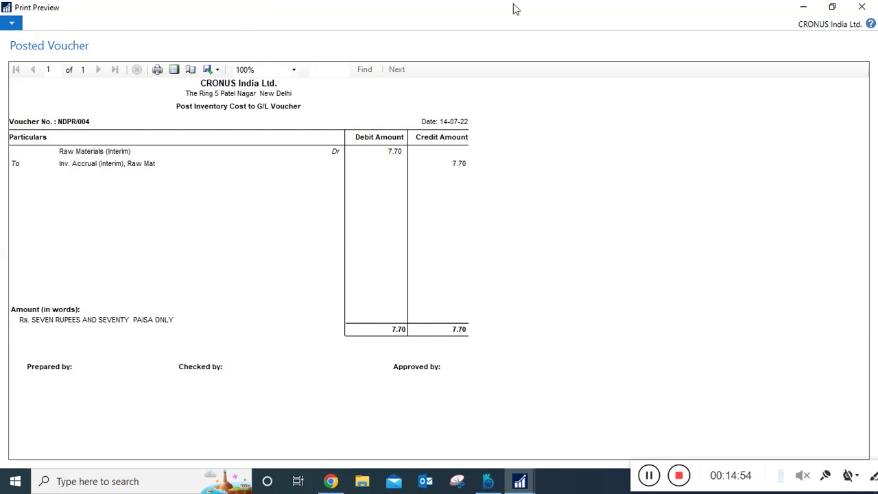
click(862, 7)
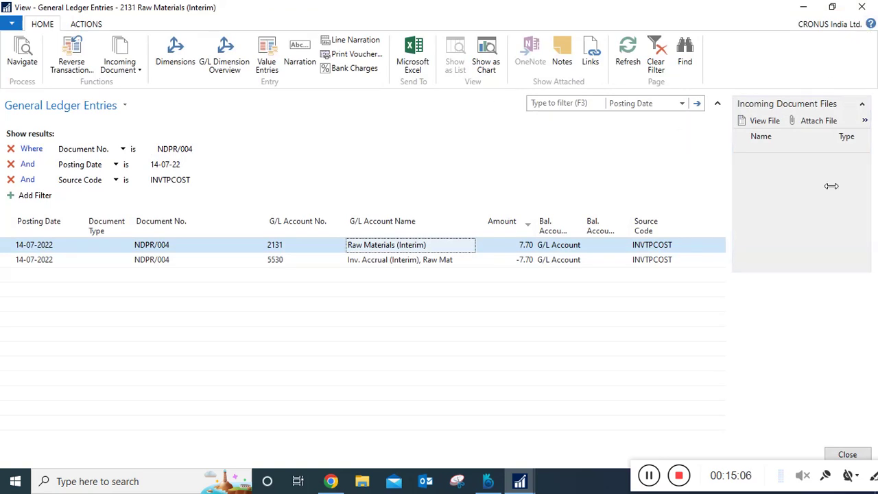
Close the General Ledger Entries, select the Posted Purchase Receipt related entry, and close the Navigate window.
click(838, 450)
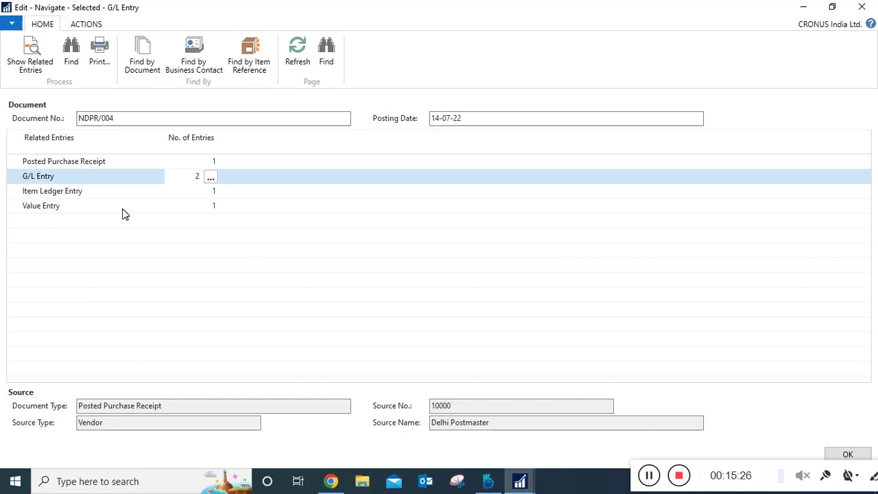
click(99, 170)
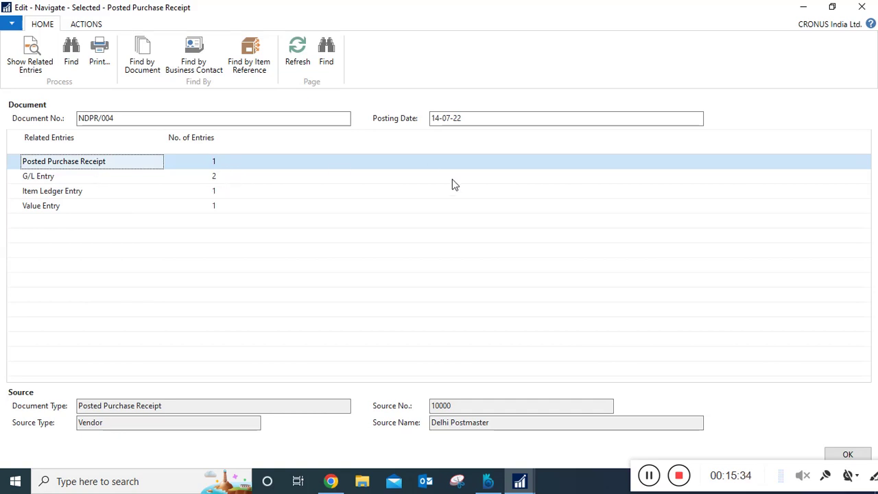
click(863, 7)
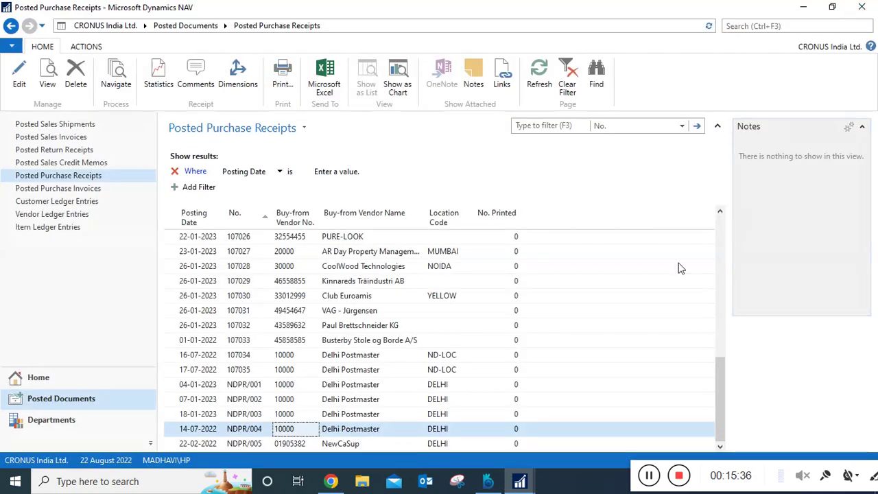
View the 14-07-2022 Delhi Postmaster receipt in a maximized window, check the Socket Front line's Quantity and Quantity Invoiced, and close it.
click(43, 89)
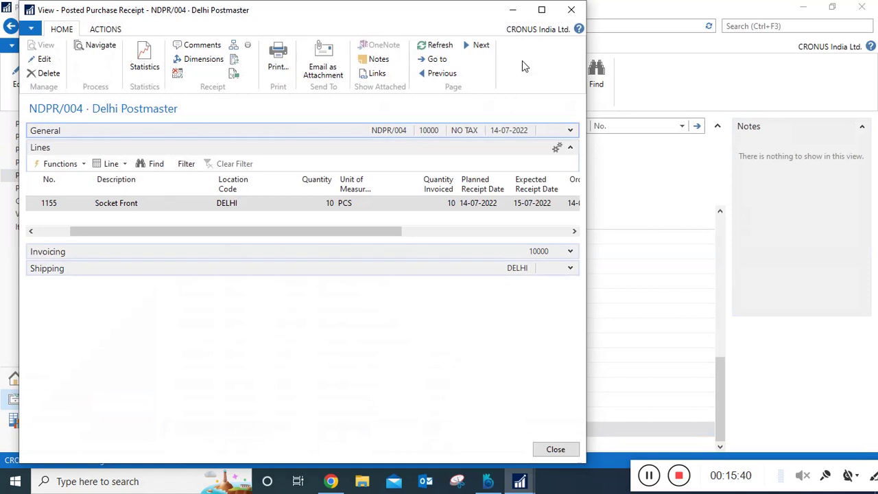
click(545, 12)
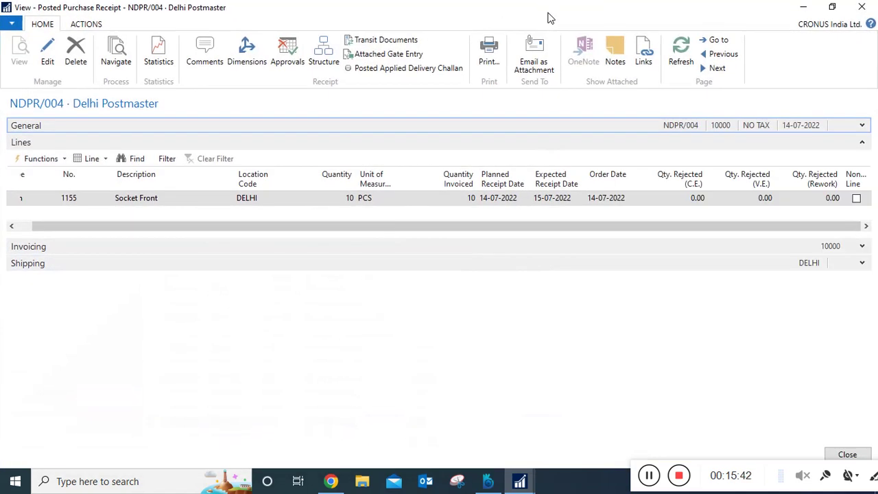
click(465, 200)
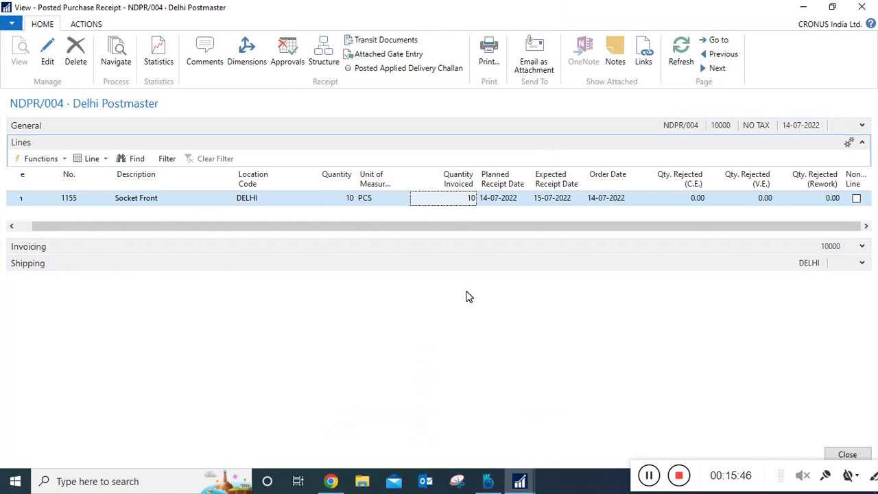
click(327, 201)
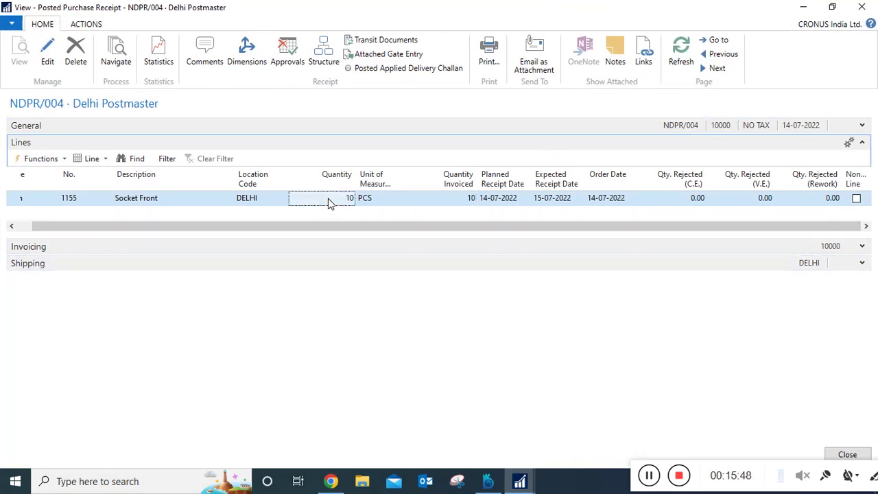
click(471, 206)
click(862, 7)
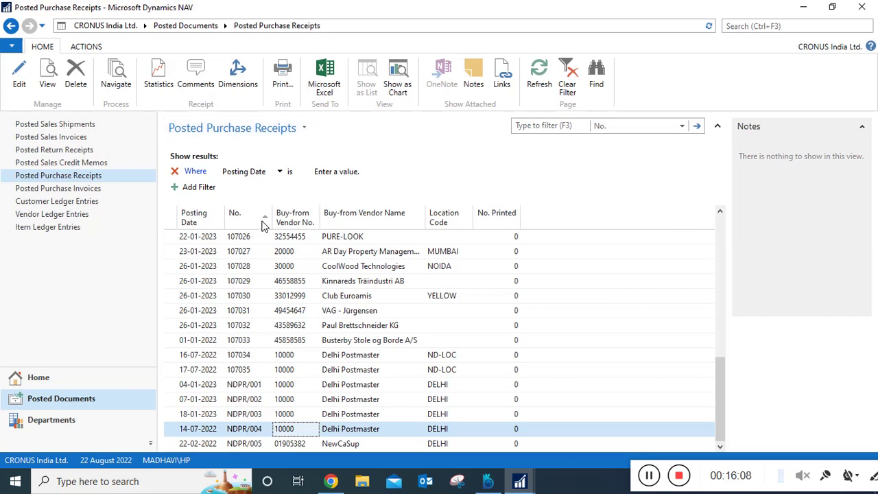
Open the posted purchase receipt from its related entries, examine its expanded General and Invoicing details, and close it.
click(125, 85)
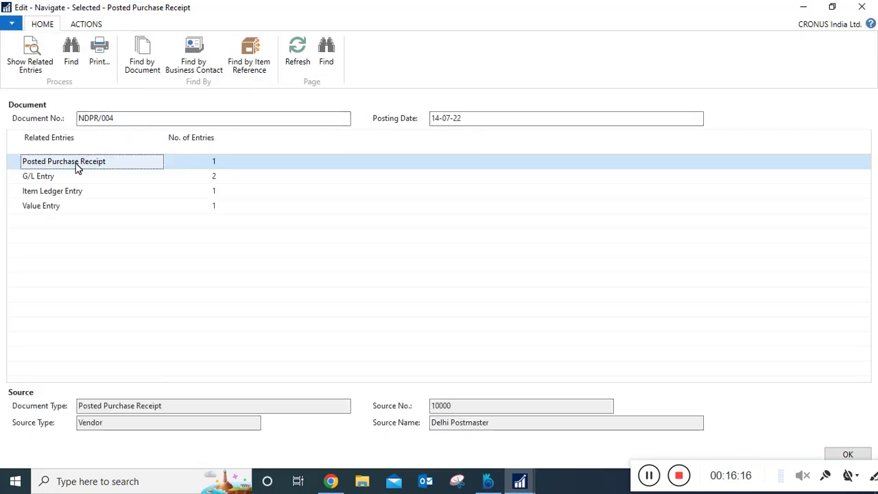
click(23, 59)
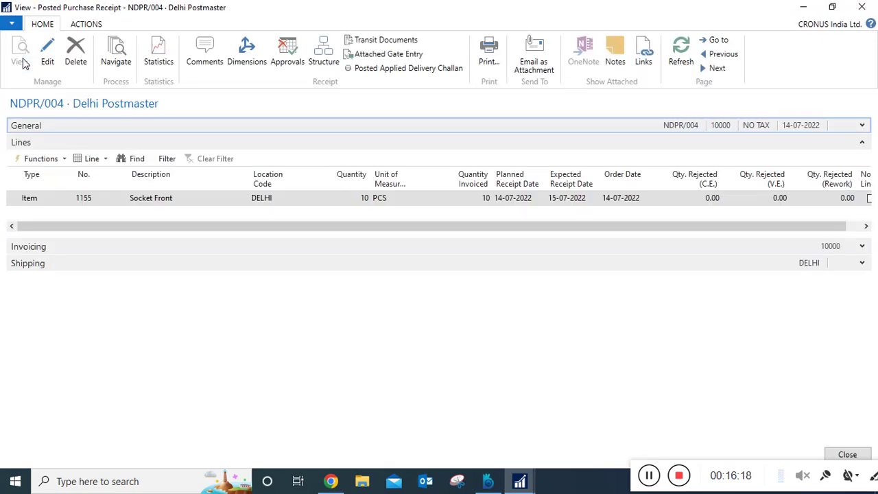
click(862, 126)
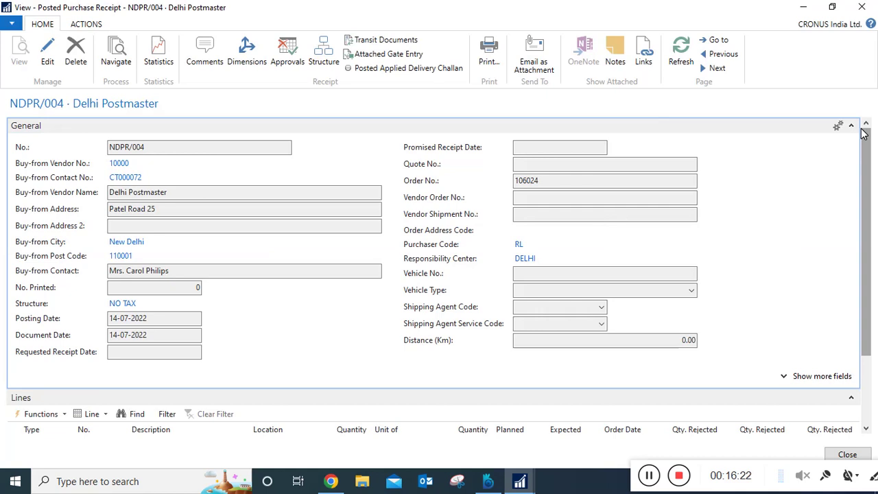
click(868, 384)
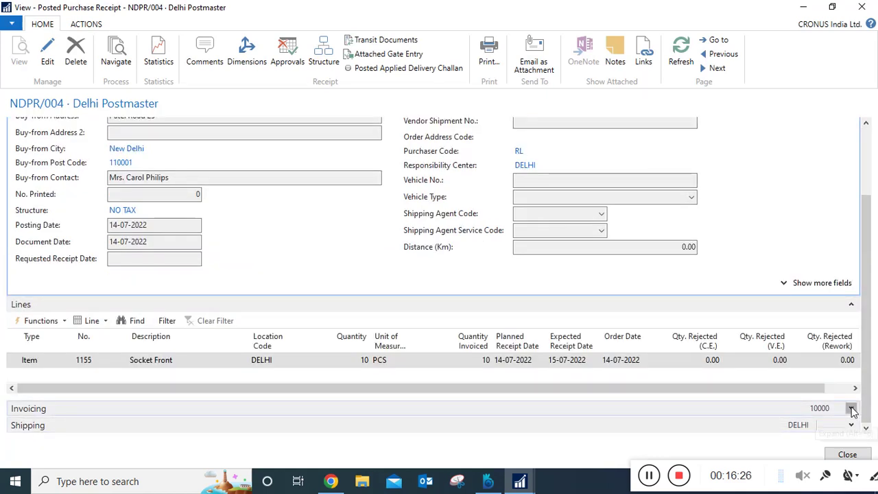
click(851, 409)
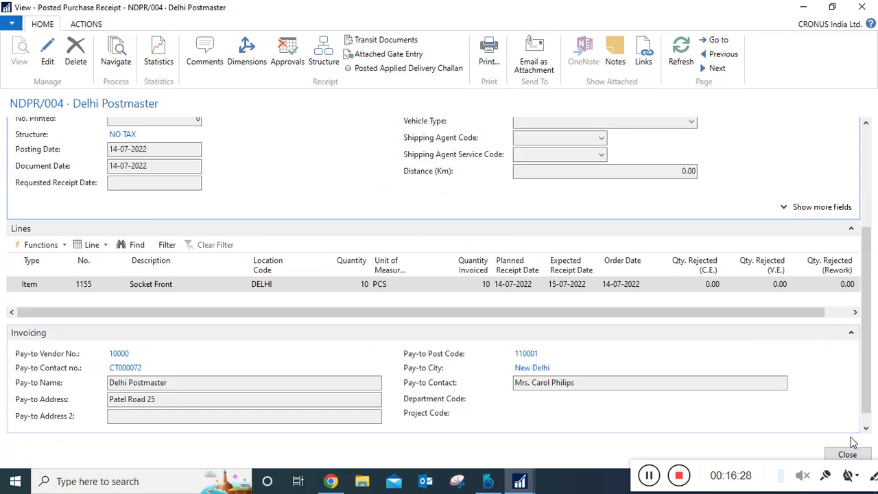
click(865, 428)
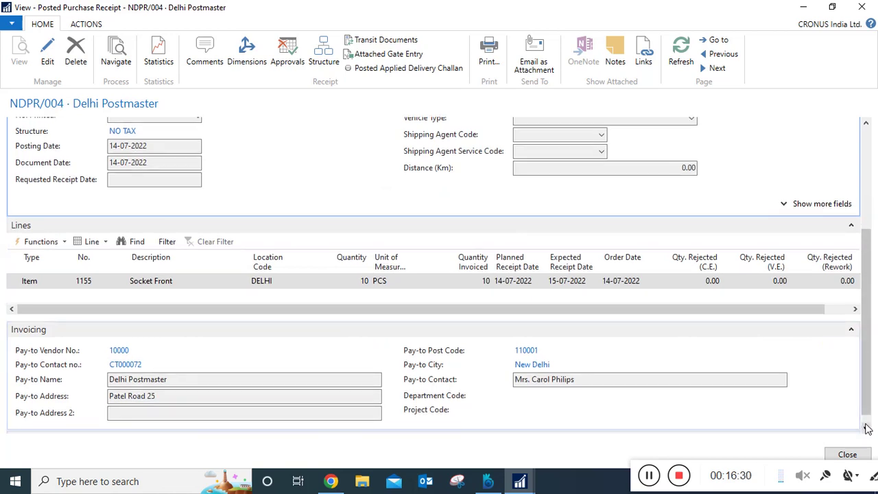
click(866, 428)
click(867, 430)
click(867, 430)
click(866, 430)
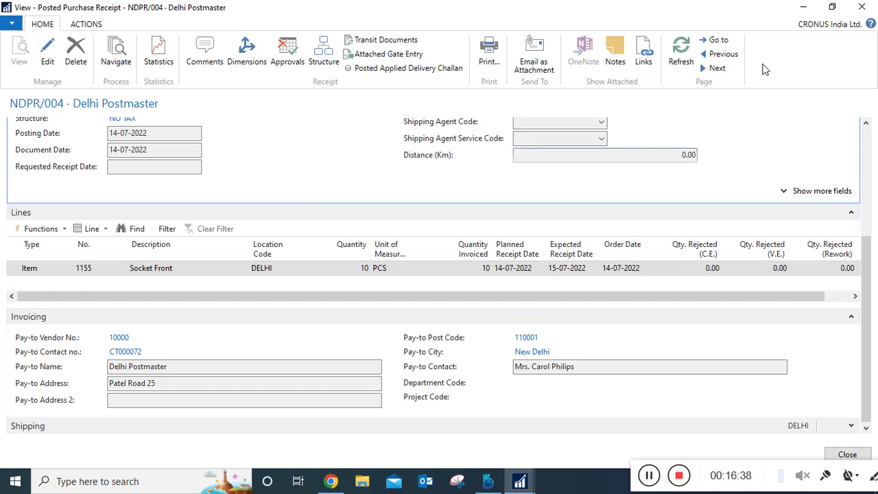
click(846, 454)
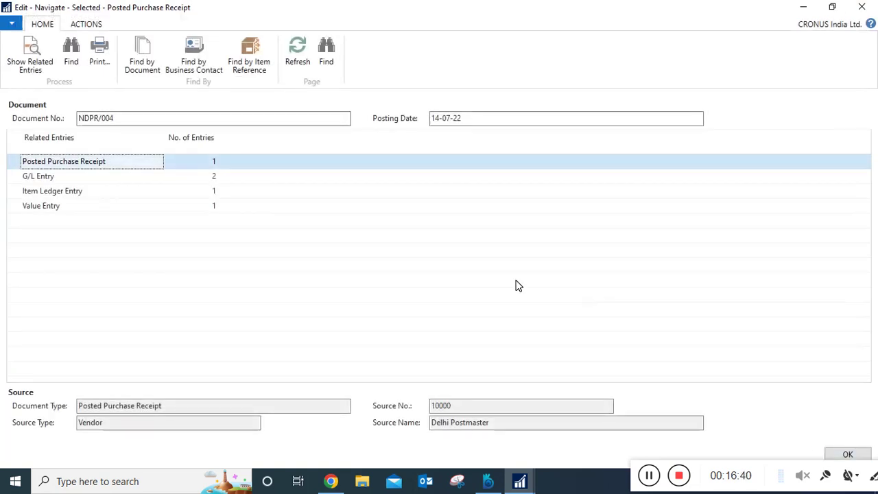
Open the receipt's G/L entries from the related entries again, check them, and close the list.
click(213, 177)
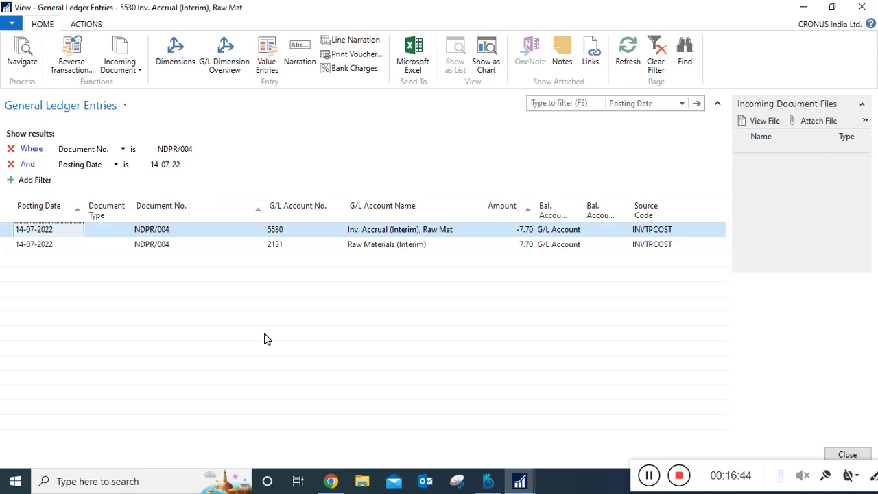
click(851, 455)
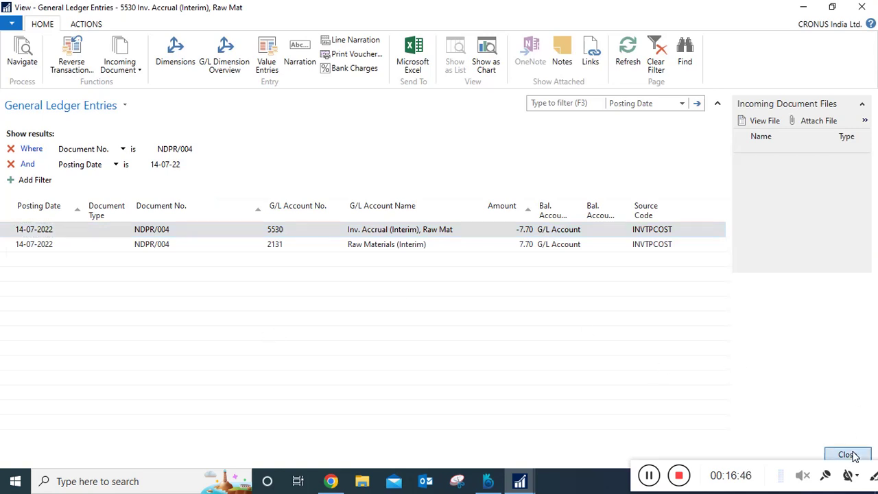
Open the receipt's item ledger entry from its related entries, examine its quantity and cost amount columns, and close the list.
click(214, 193)
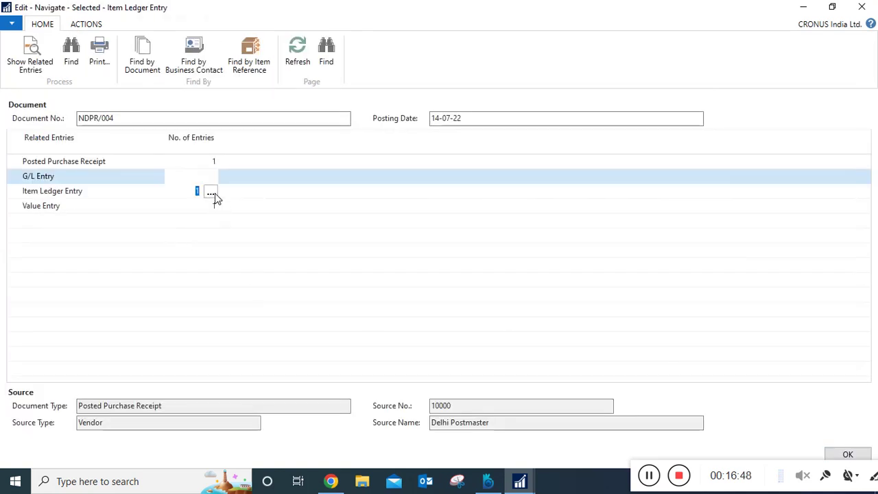
click(215, 192)
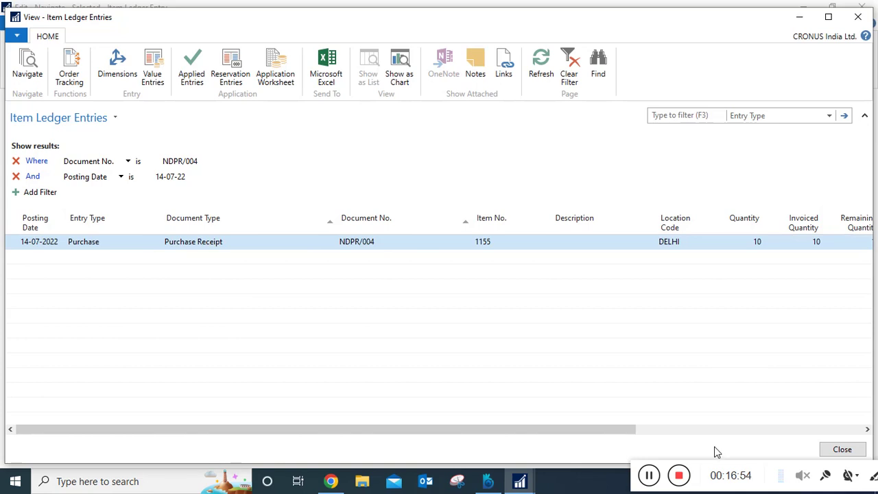
click(757, 429)
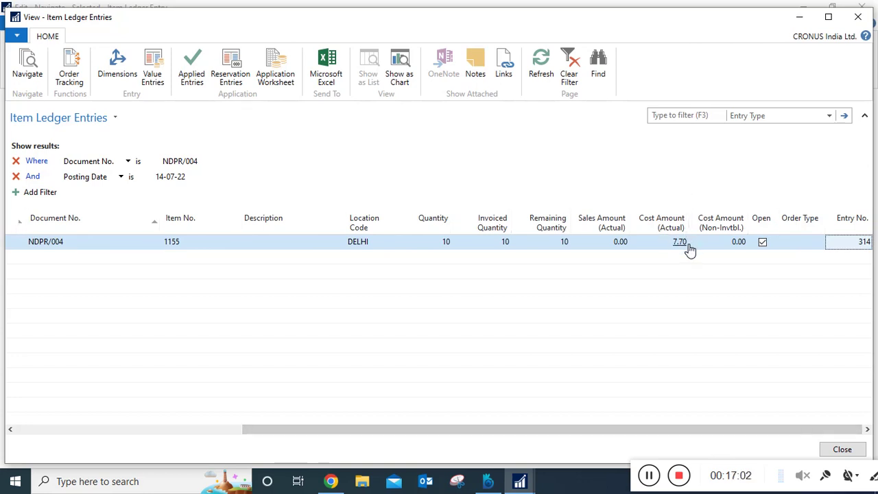
click(849, 450)
Open the receipt's value entry, check its expected and actual cost columns through Entry No., and close it along with the Navigate window.
click(216, 206)
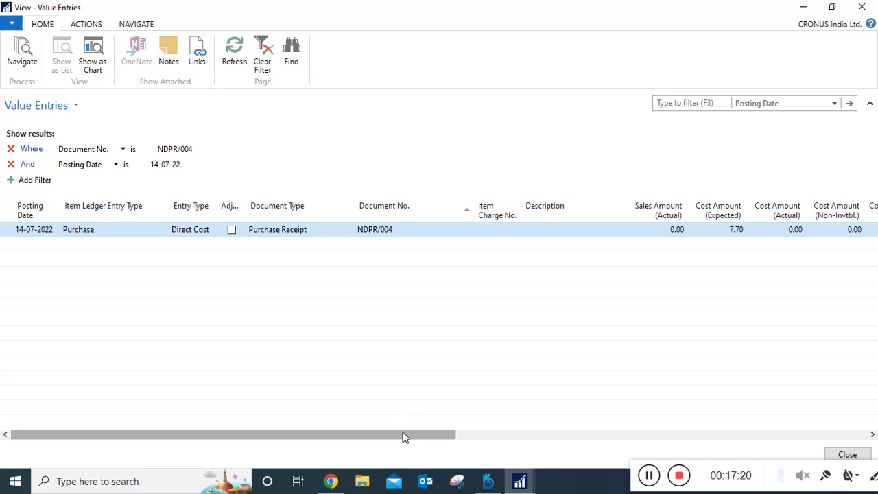
drag(403, 436, 816, 435)
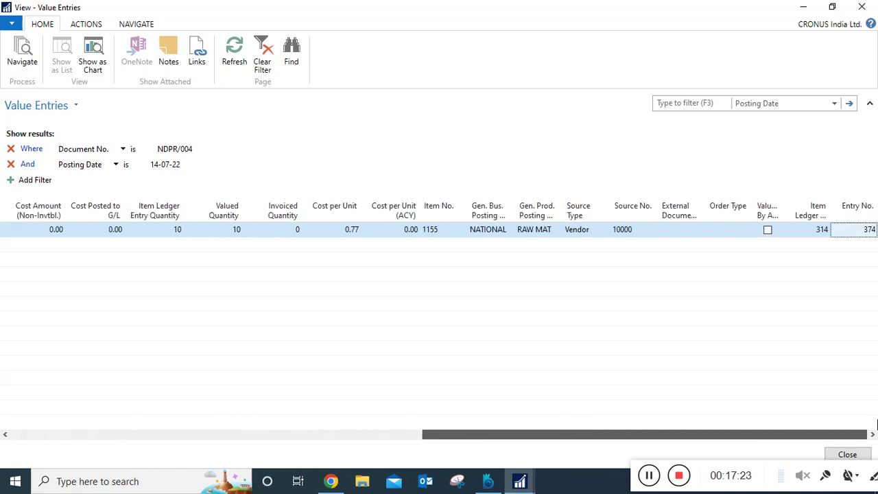
click(863, 6)
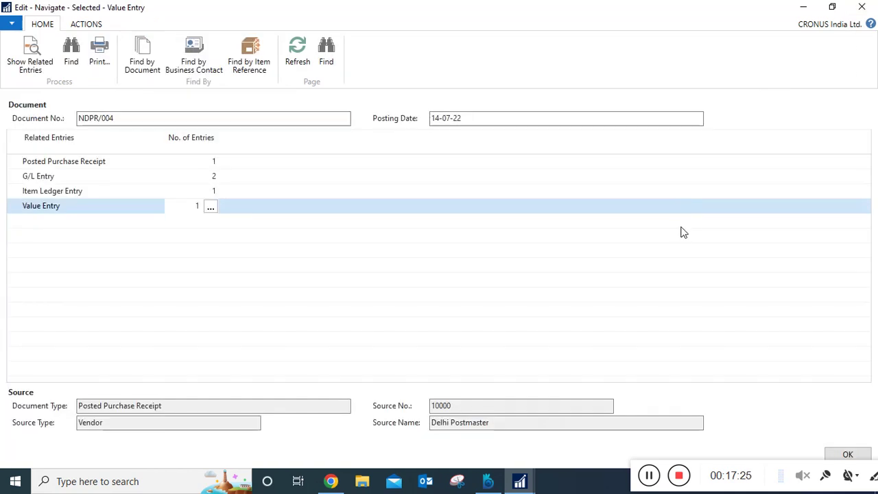
click(847, 456)
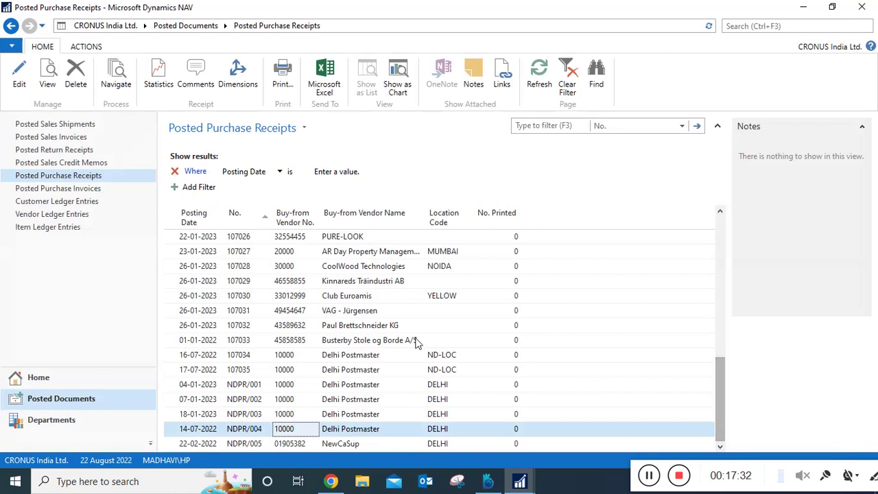
Preview the posted voucher from the 14-07-2022 Delhi Postmaster receipt's related G/L entries, and close everything back to the Posted Purchase Receipts list.
click(117, 89)
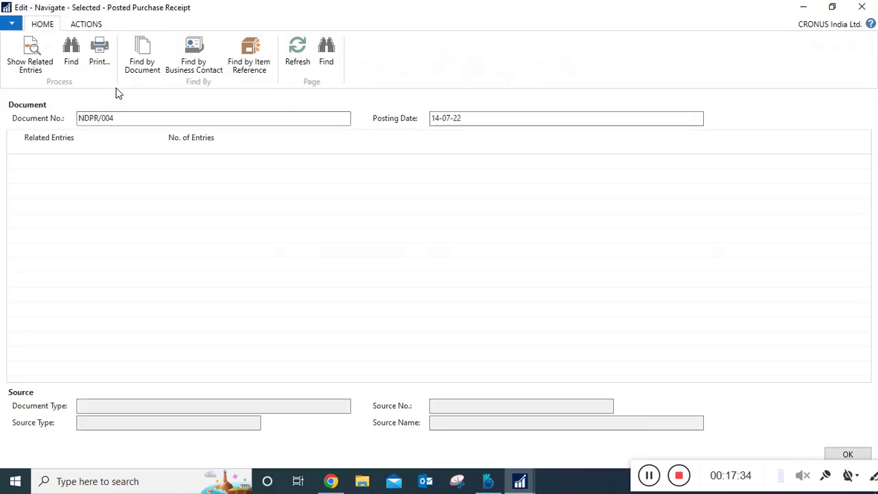
click(215, 176)
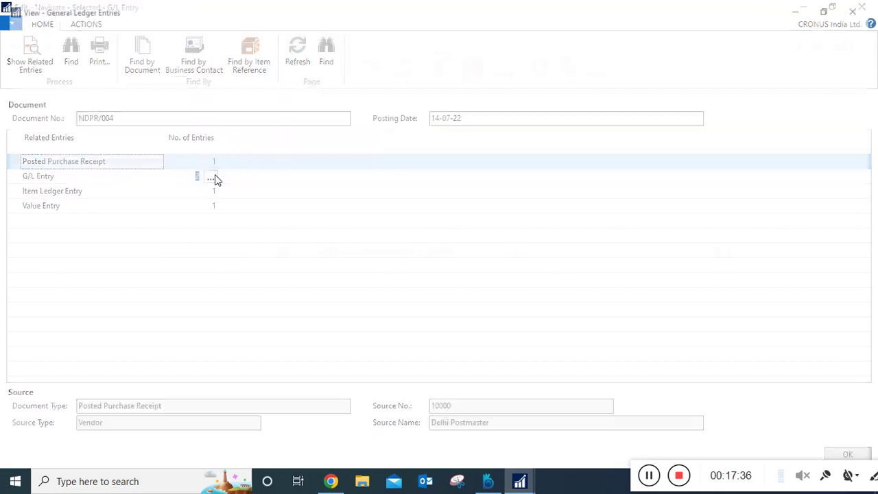
click(350, 54)
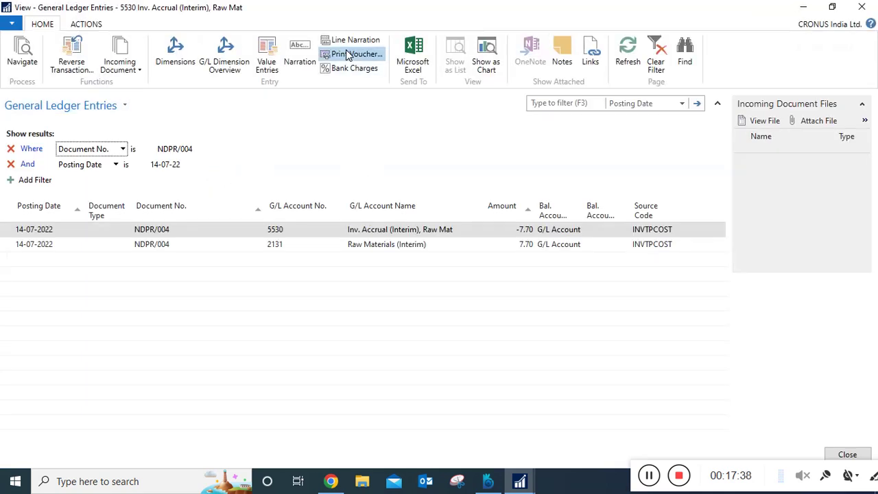
click(273, 302)
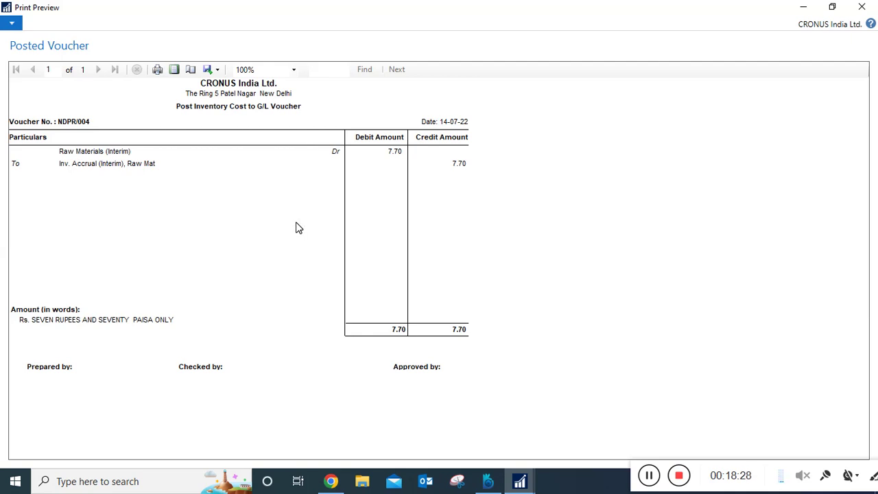
click(861, 6)
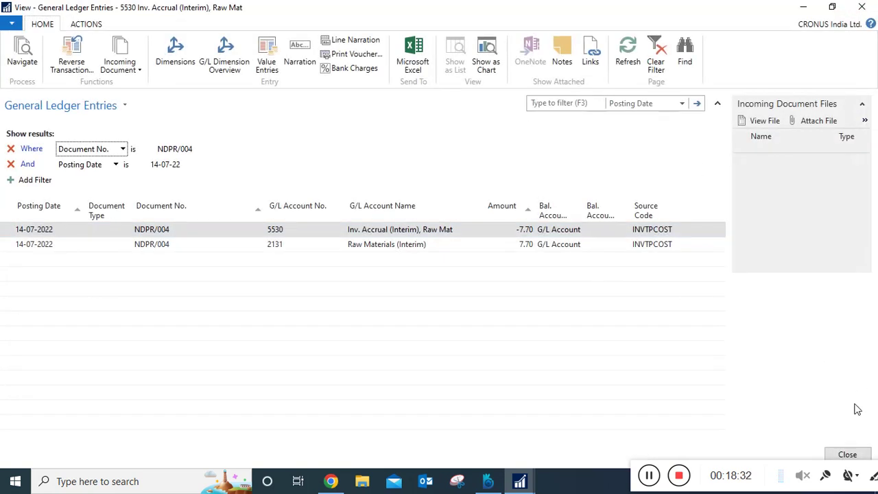
click(846, 454)
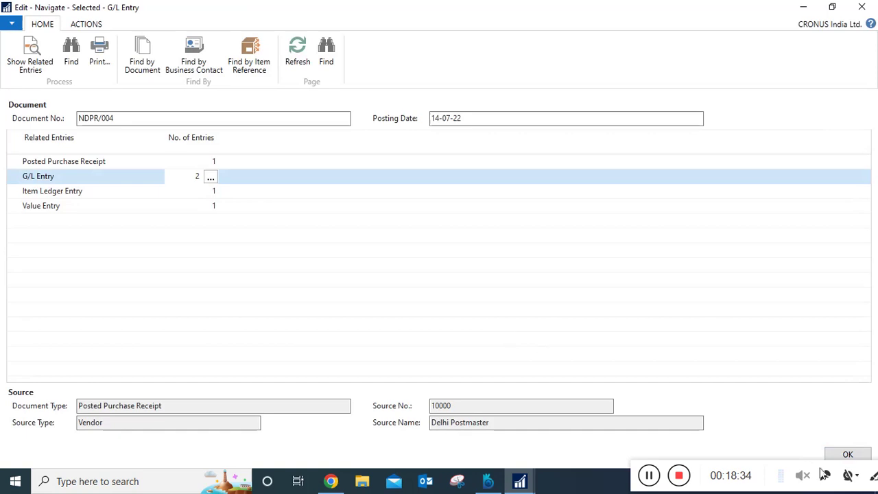
click(843, 453)
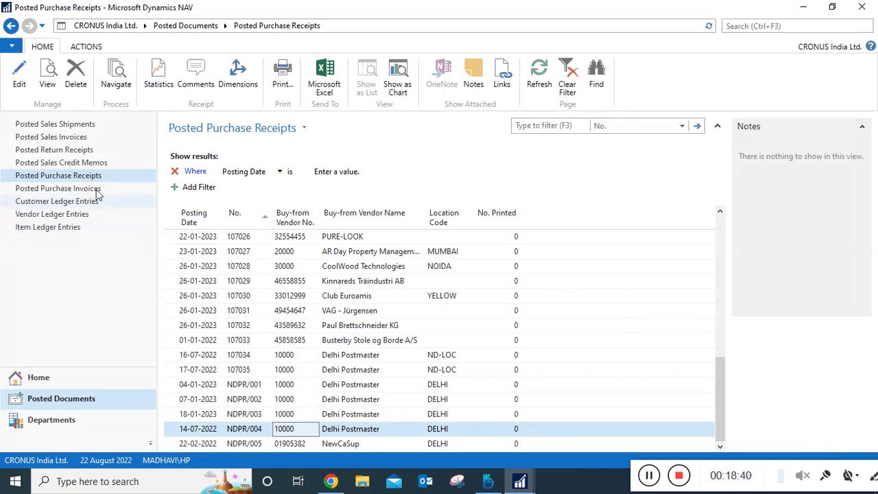
View the 22-08-2022 LUCKNOW shipment for The Cannon Group PLC from the Posted Sales Shipments list.
click(81, 127)
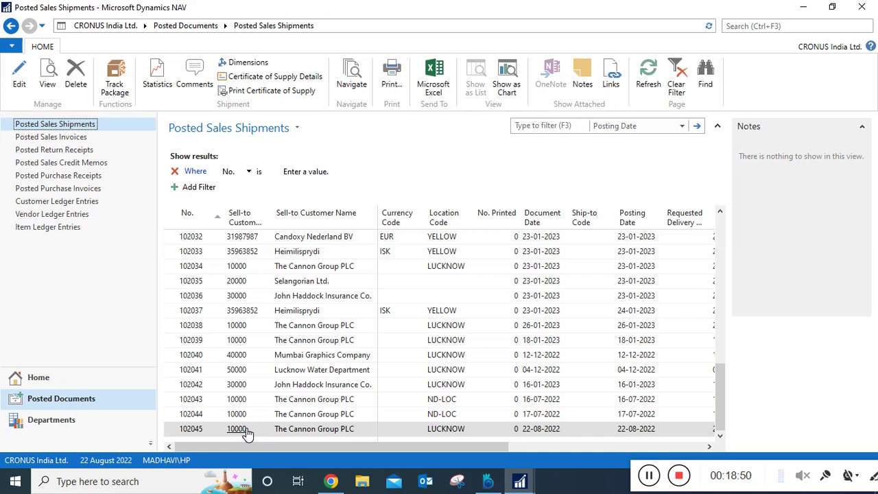
click(48, 82)
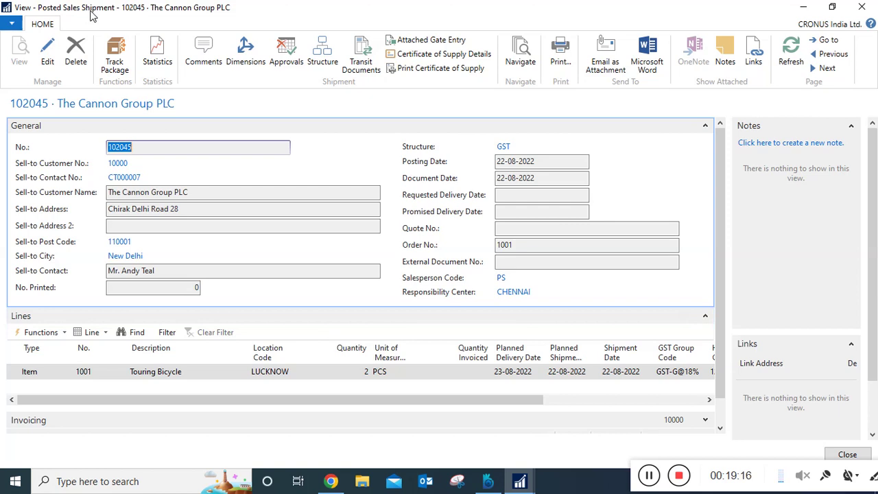
click(804, 7)
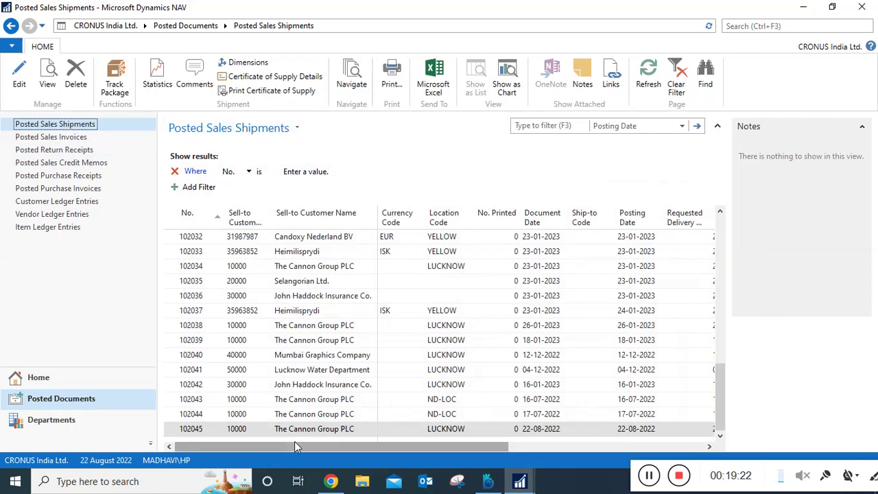
click(519, 482)
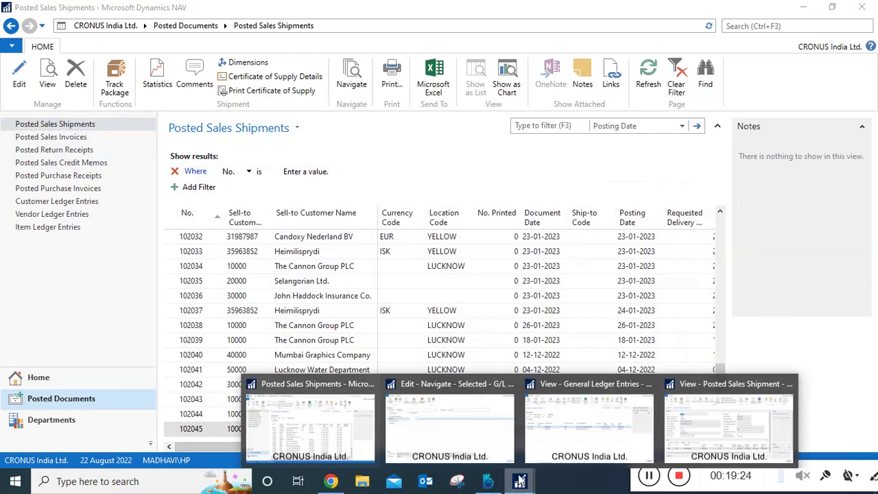
click(715, 413)
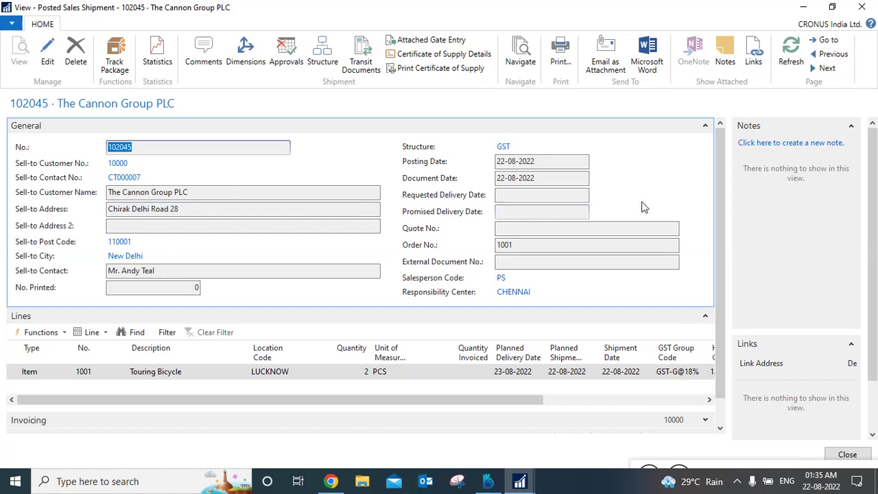
drag(716, 203, 716, 180)
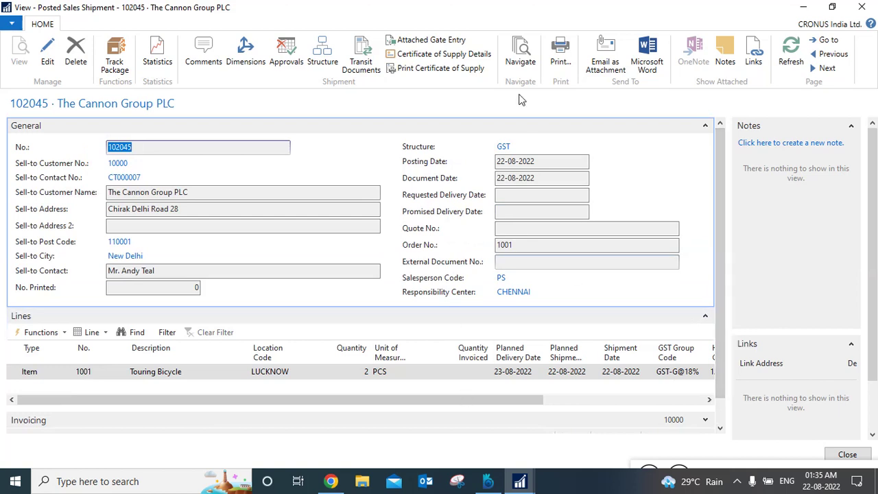
Navigate to the sales shipment's related entries, show the Posted Sales Shipment entry, review its header and lines, and close it.
click(518, 69)
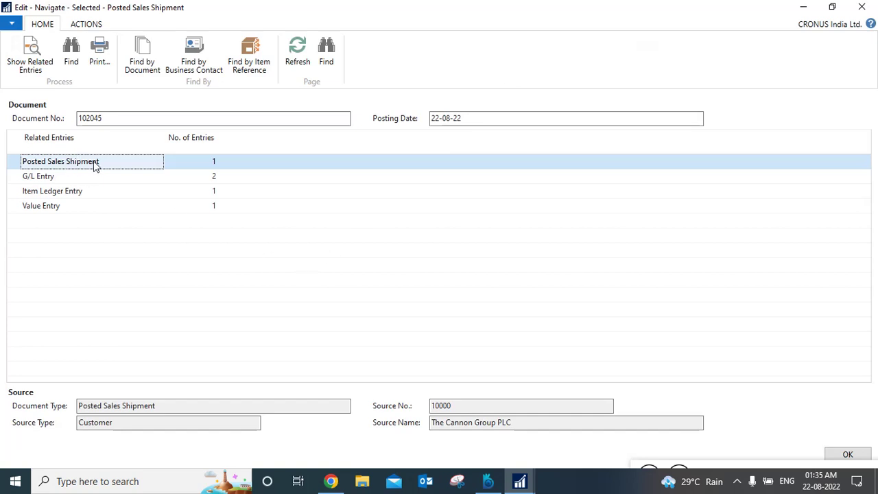
click(27, 67)
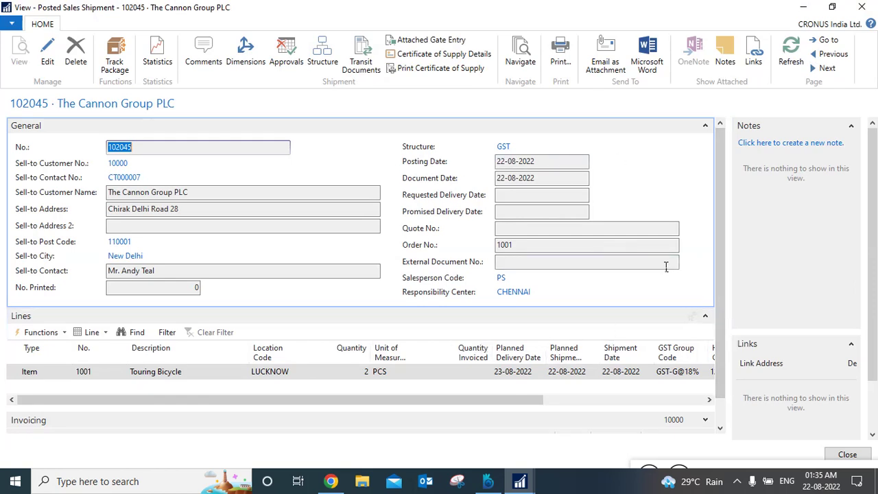
scroll(714, 247, down, 1)
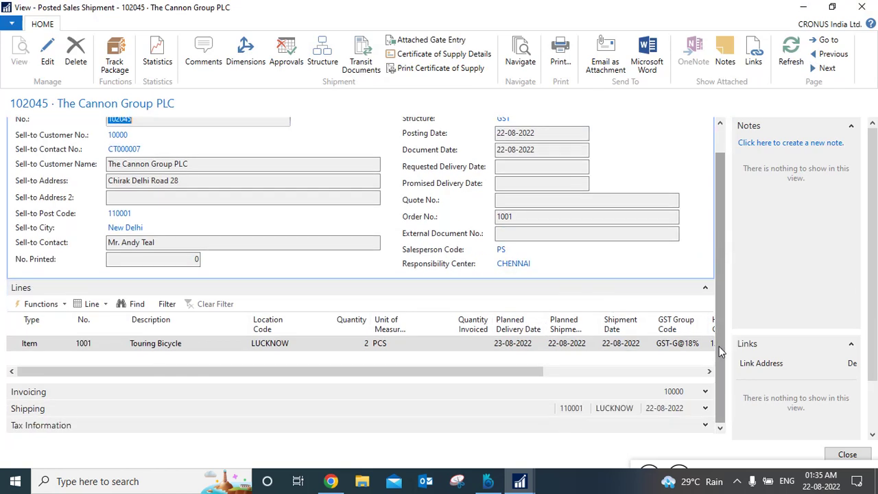
click(848, 455)
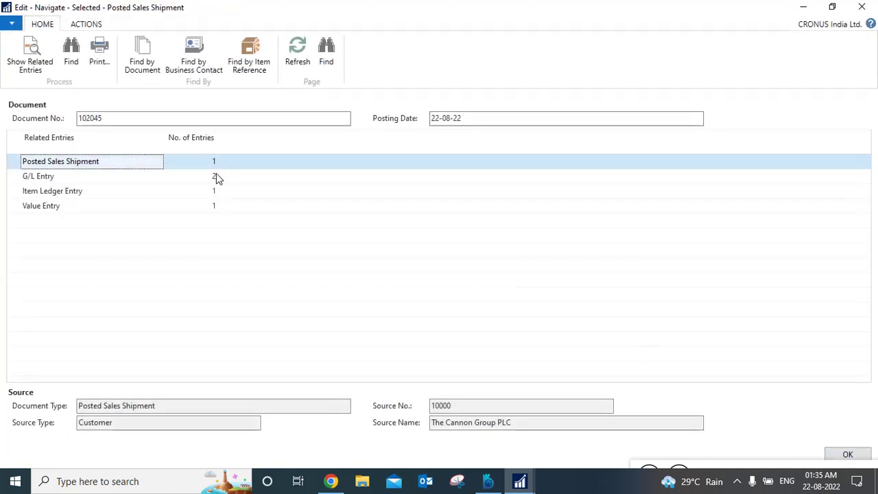
Open the shipment's G/L entries and check the G/L account lookup for the Finished Goods (Interim) entry.
click(213, 177)
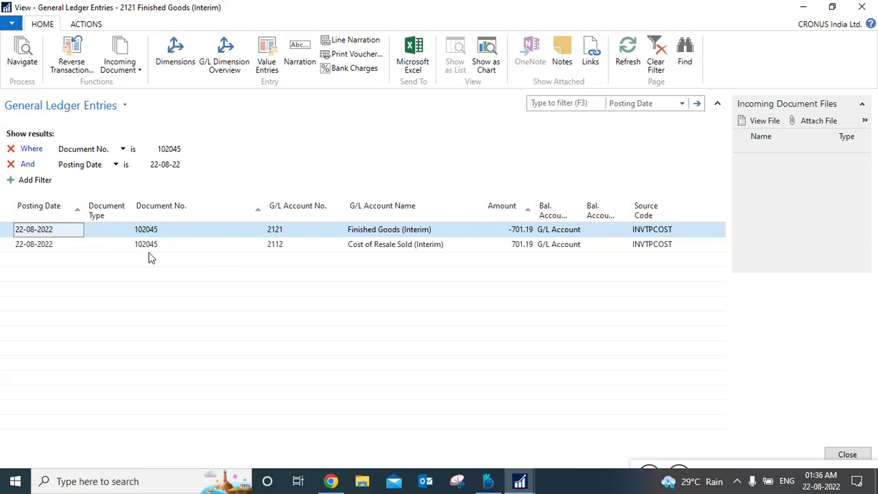
click(281, 233)
click(281, 233)
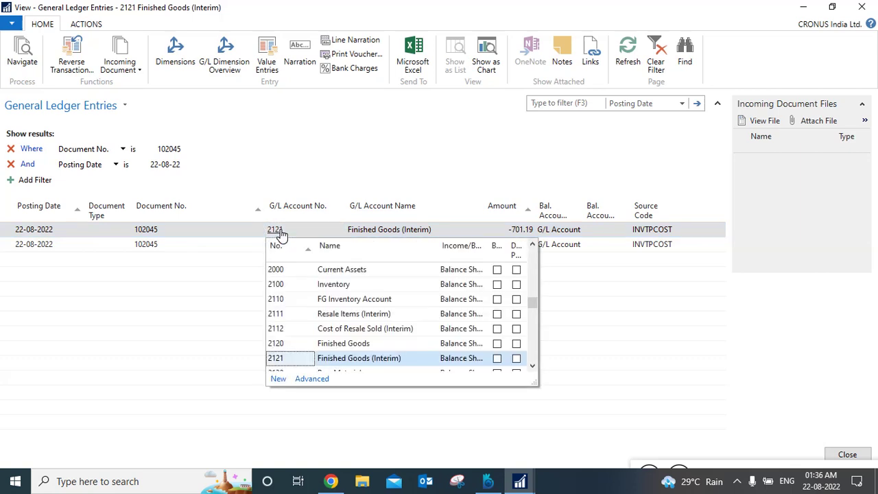
click(384, 168)
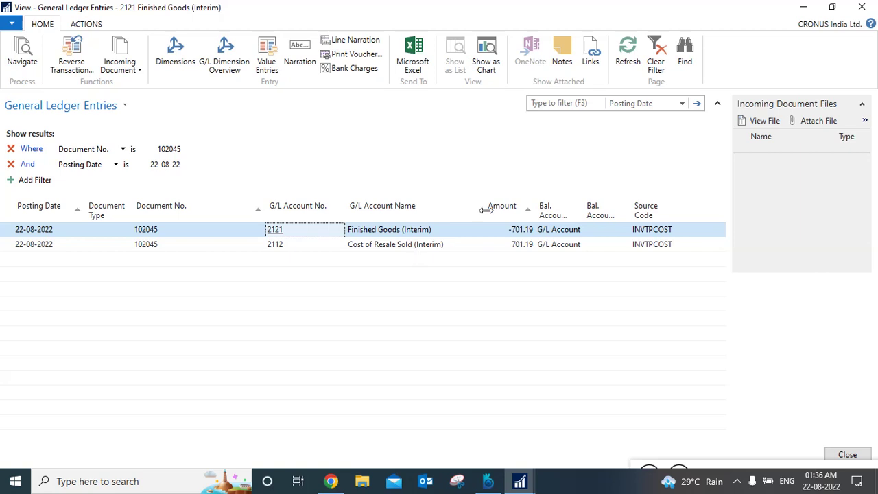
Sort the G/L entries by Amount and by G/L Account Name, and check the account lookup for Cost of Resale Sold (Interim).
click(531, 209)
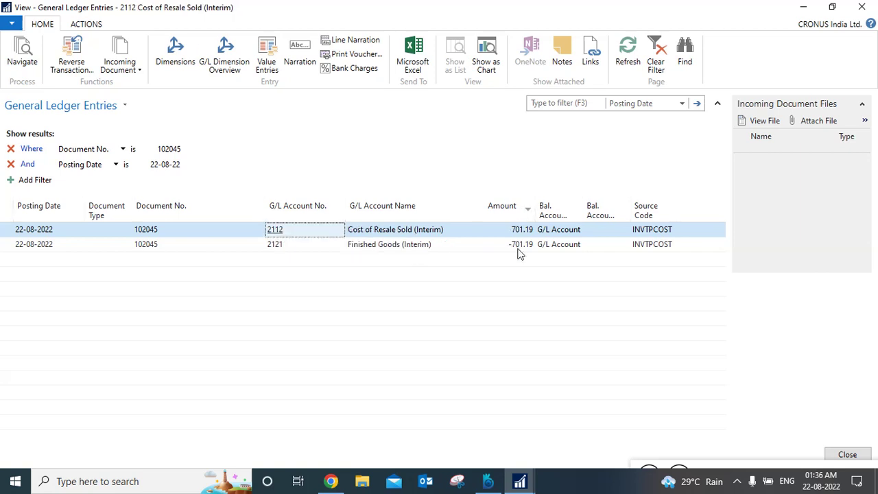
click(447, 245)
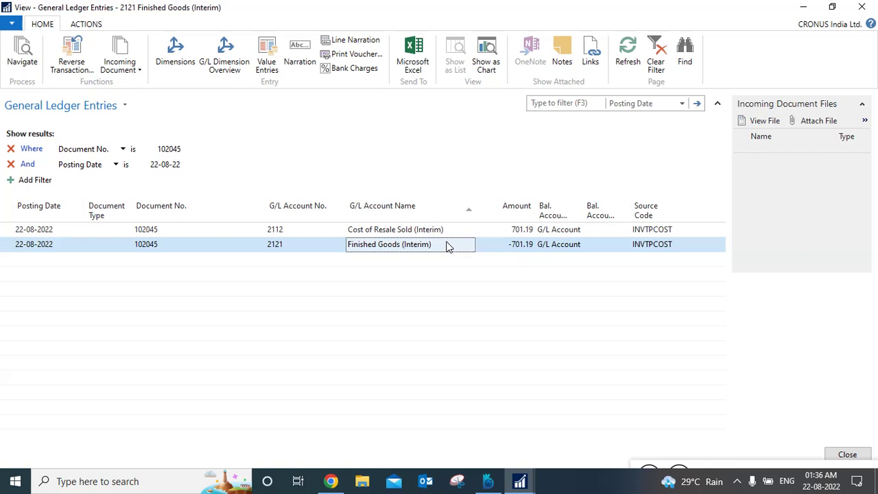
click(281, 230)
click(283, 233)
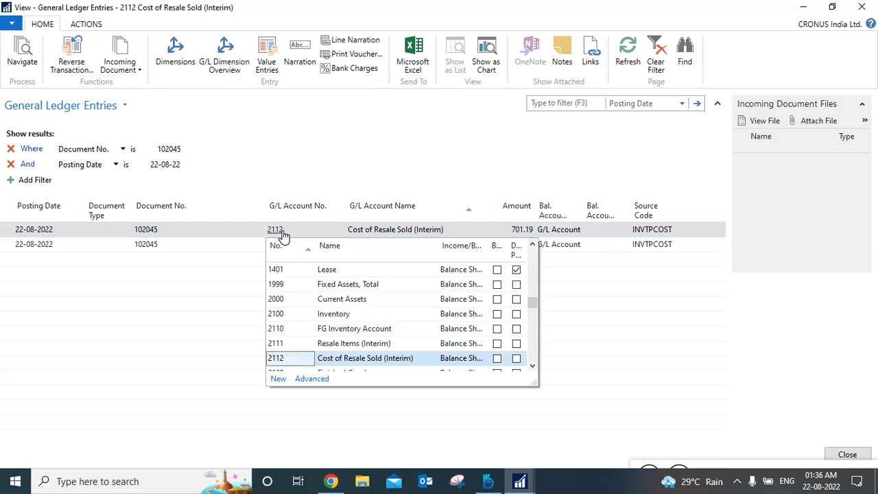
click(280, 240)
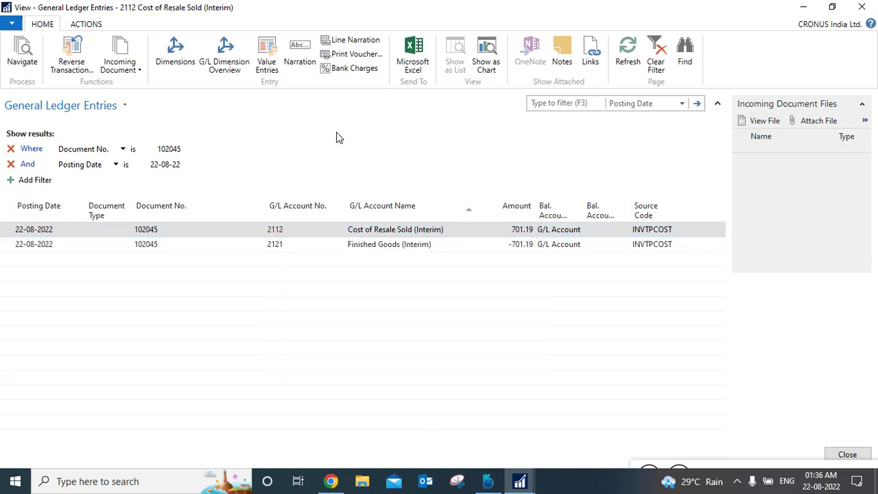
Reopen the account lookup for the Finished Goods (Interim) entry, compare it with the other entry's account, and close the lookup.
click(277, 248)
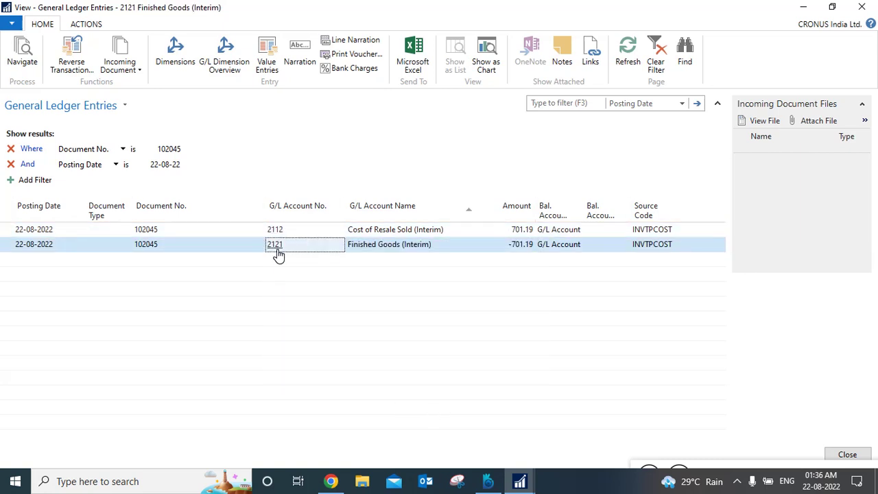
click(279, 249)
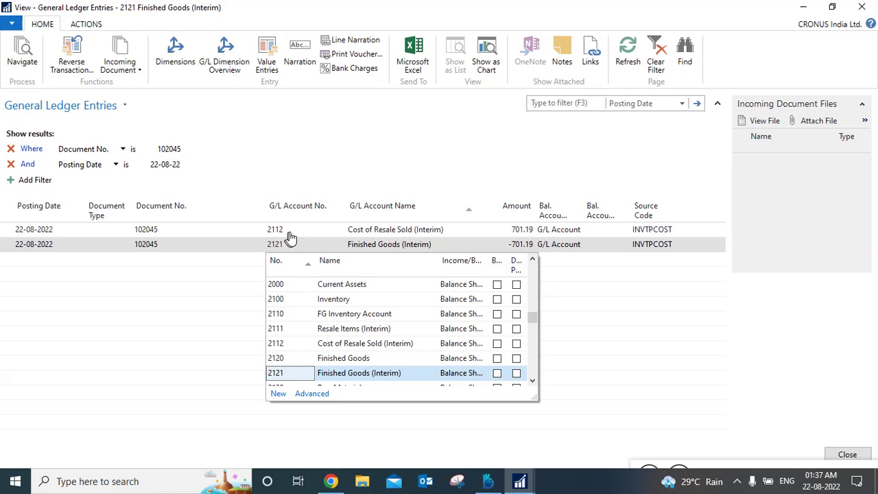
click(493, 157)
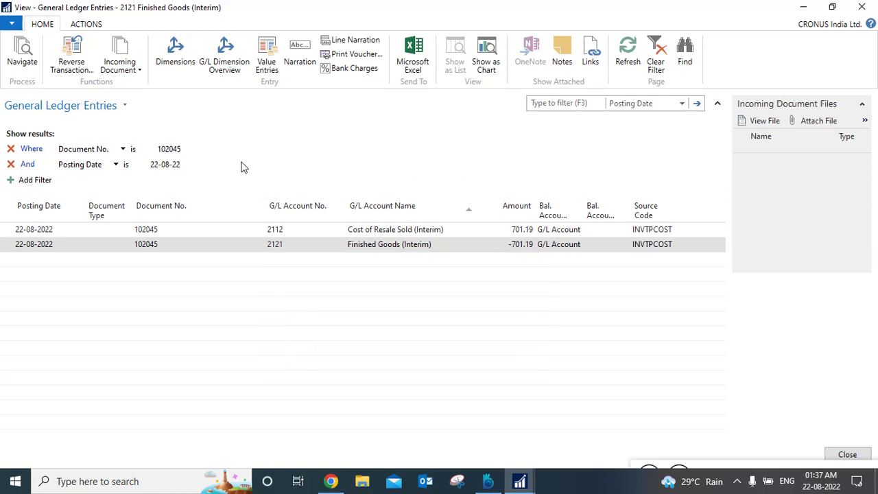
click(286, 179)
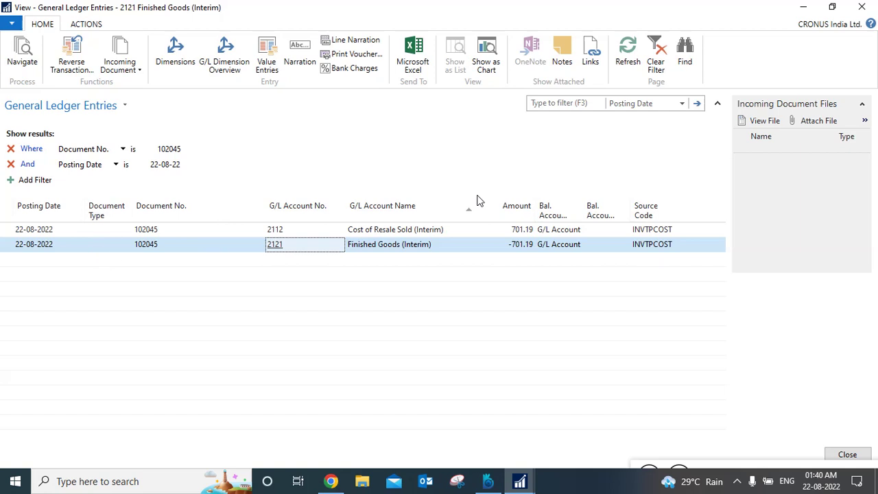
Preview the posted voucher for the shipment's G/L entries two times, closing the print preview each time.
click(360, 59)
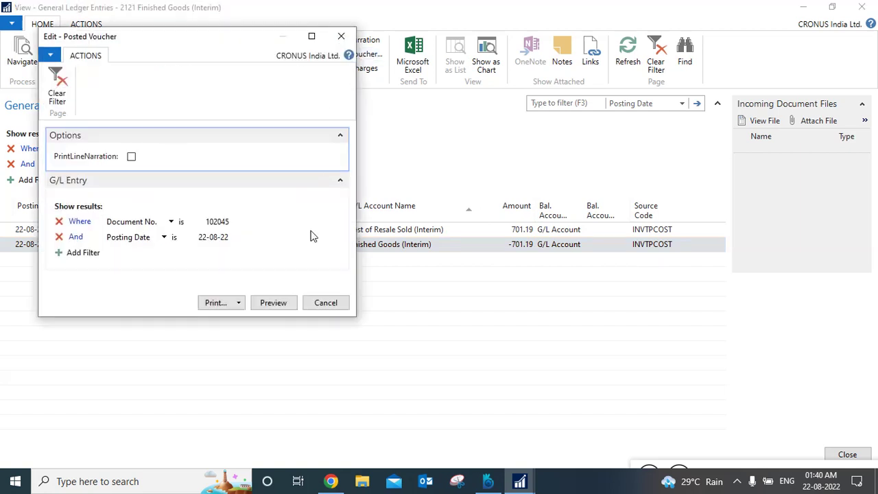
click(277, 303)
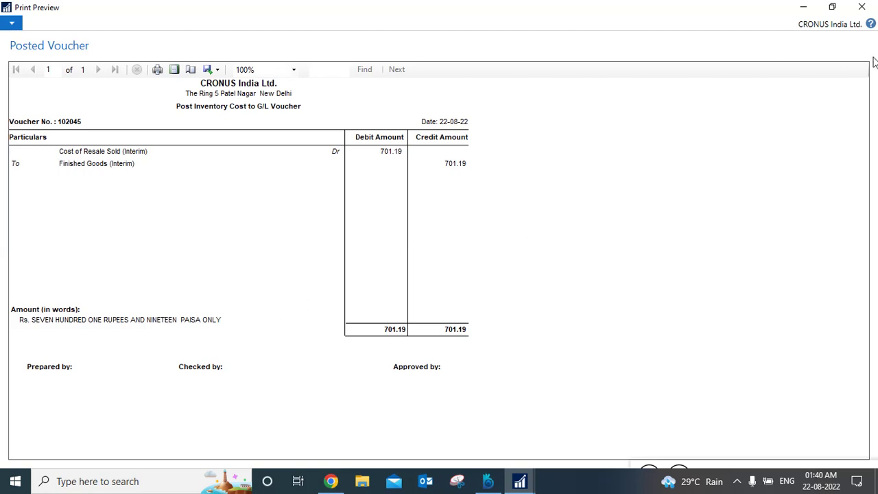
click(861, 9)
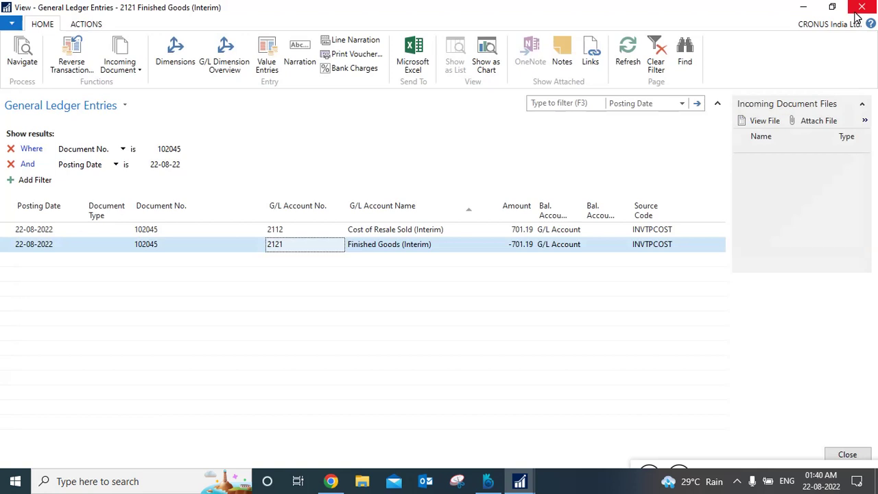
click(357, 55)
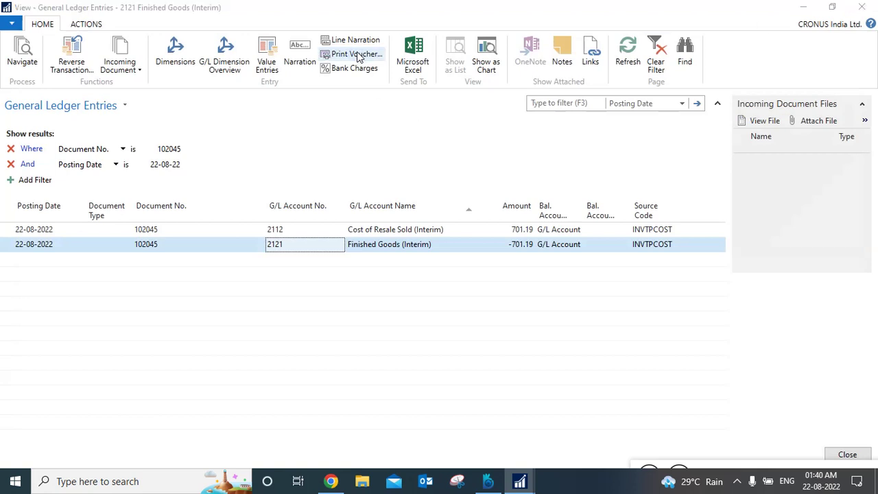
click(281, 307)
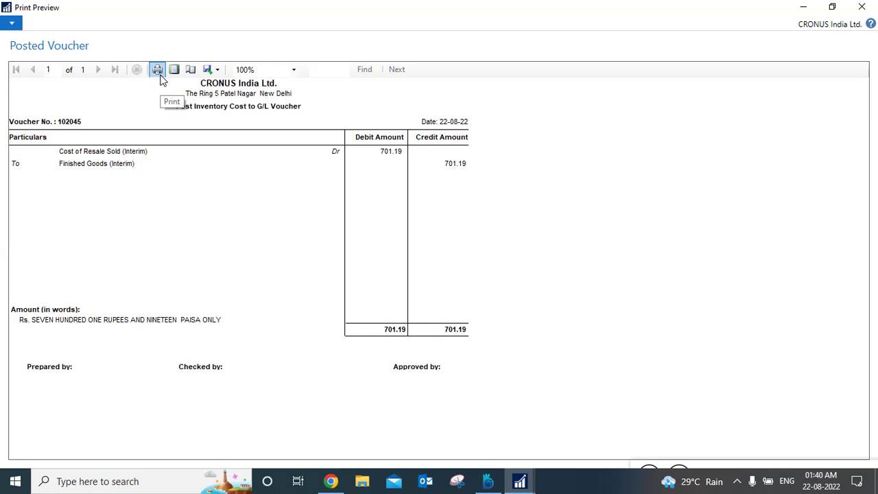
click(863, 8)
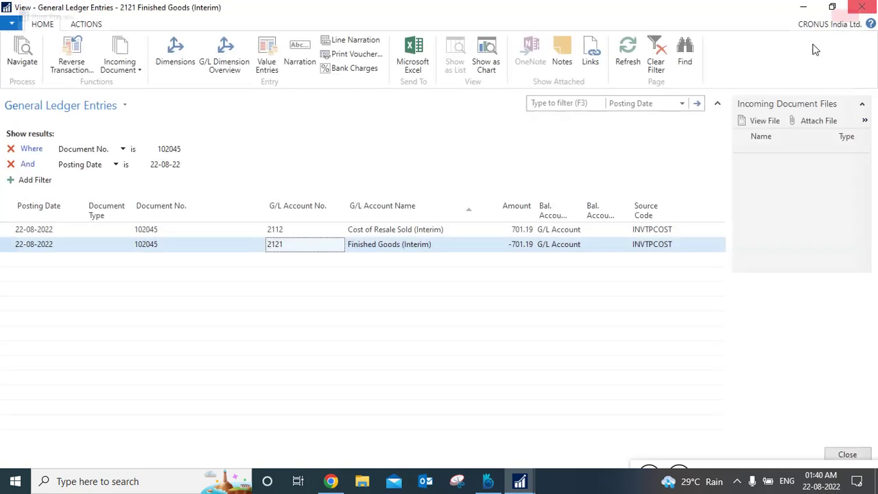
Close the shipment's G/L entries, recheck its list of related entries, and close the Posted Sales Shipment.
click(862, 8)
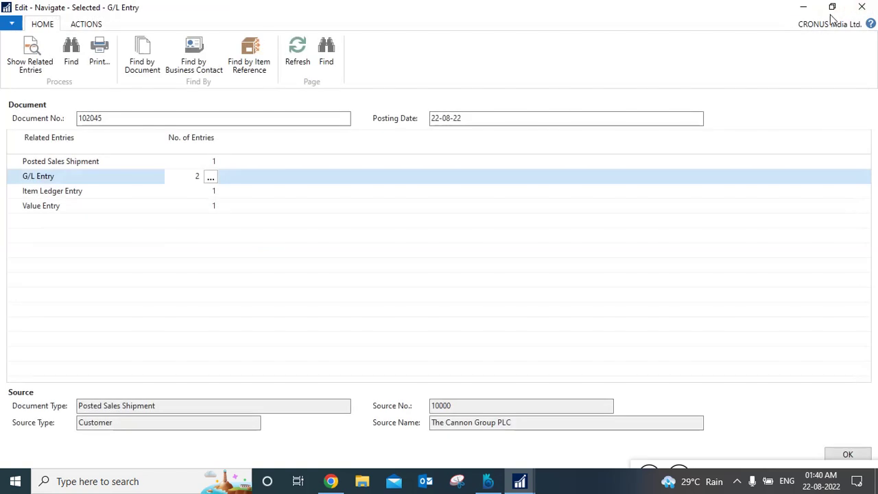
click(862, 8)
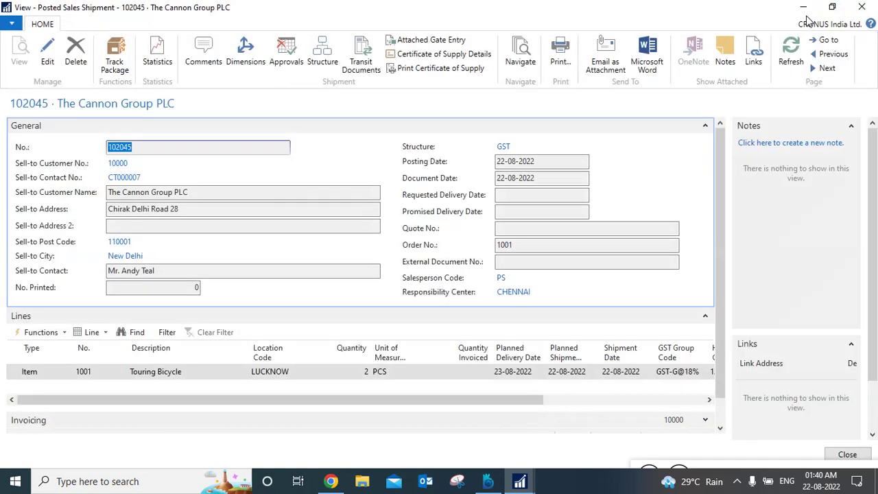
click(518, 62)
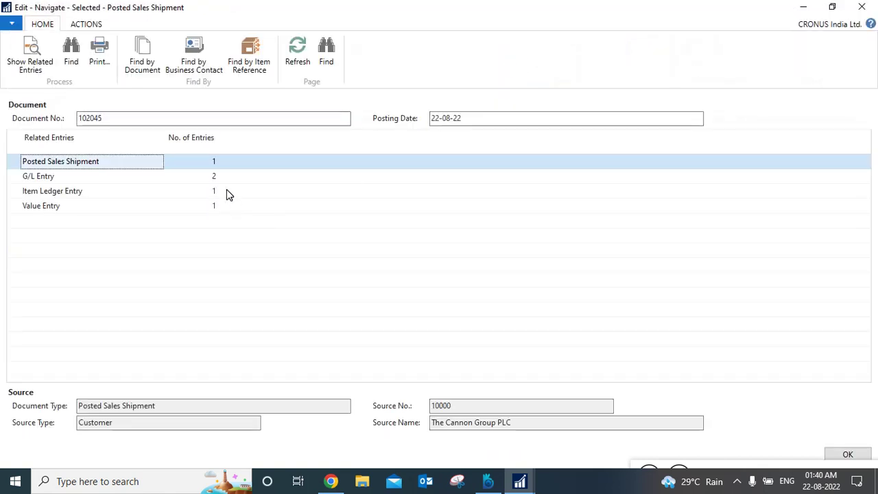
click(803, 9)
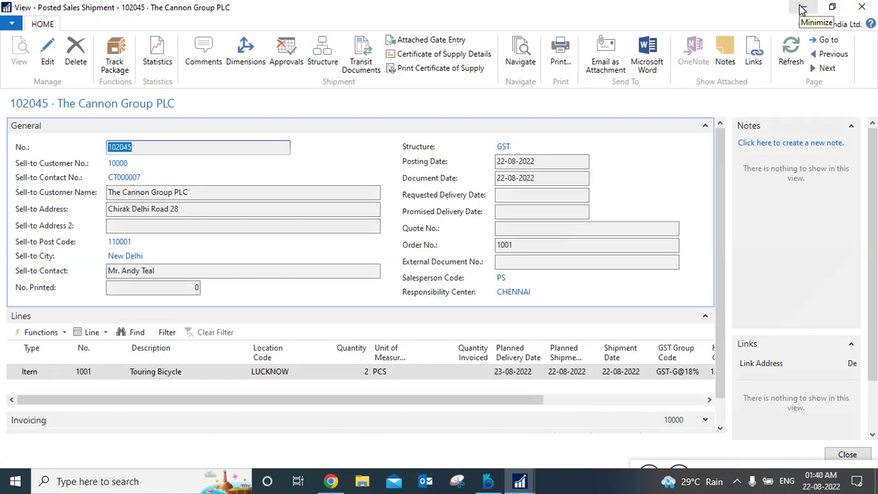
click(861, 8)
Search for "general pos" and open General Posting Setup.
click(748, 27)
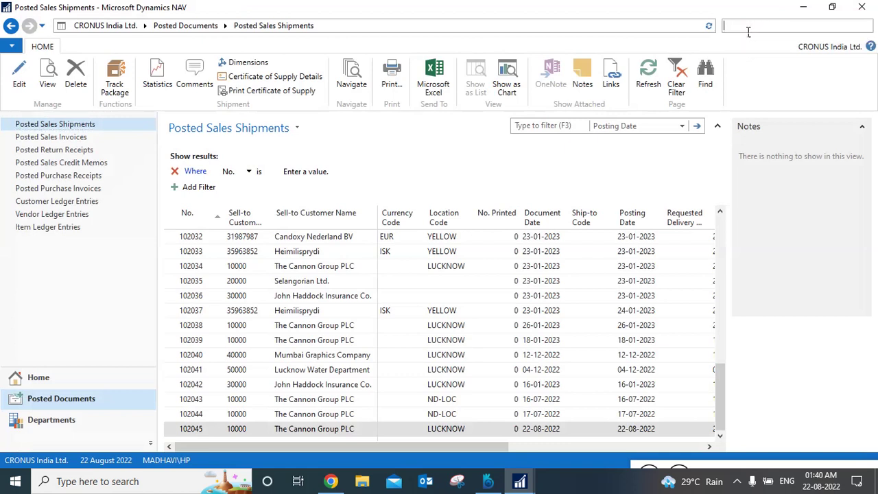
text(general pos)
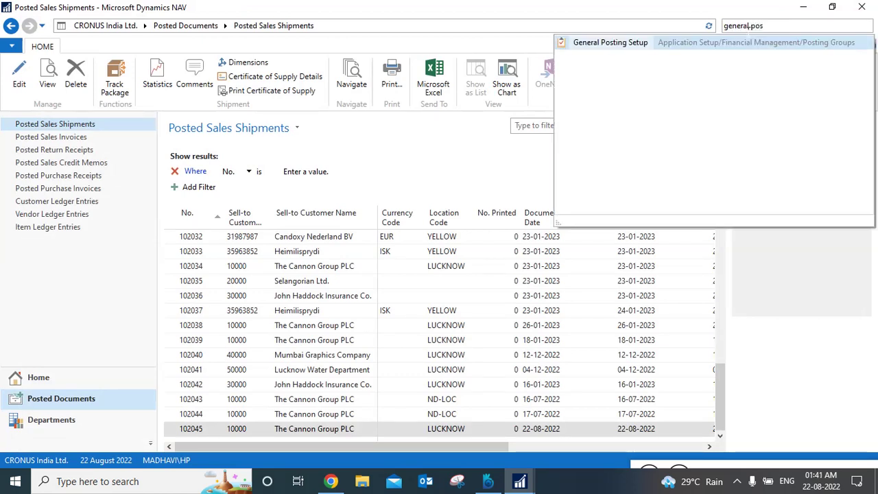
click(641, 46)
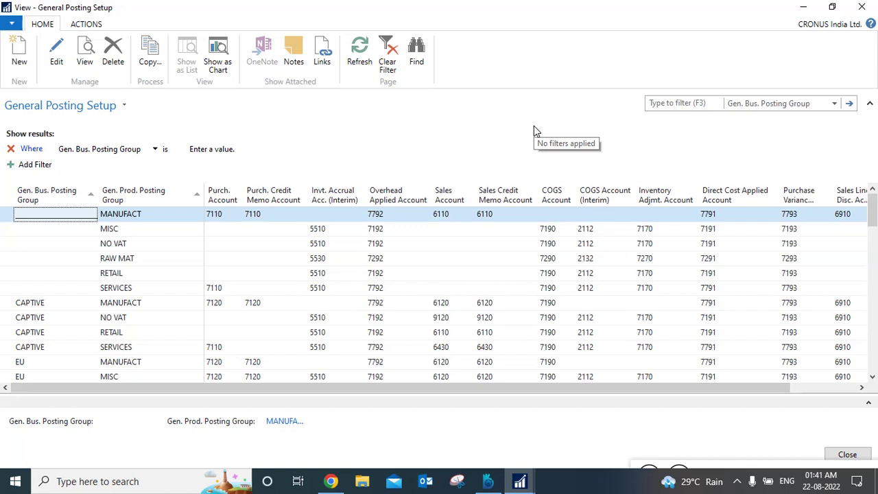
Check the COGS Account lookup for the MISC product posting group with blank business group, and close General Posting Setup.
click(552, 231)
click(549, 229)
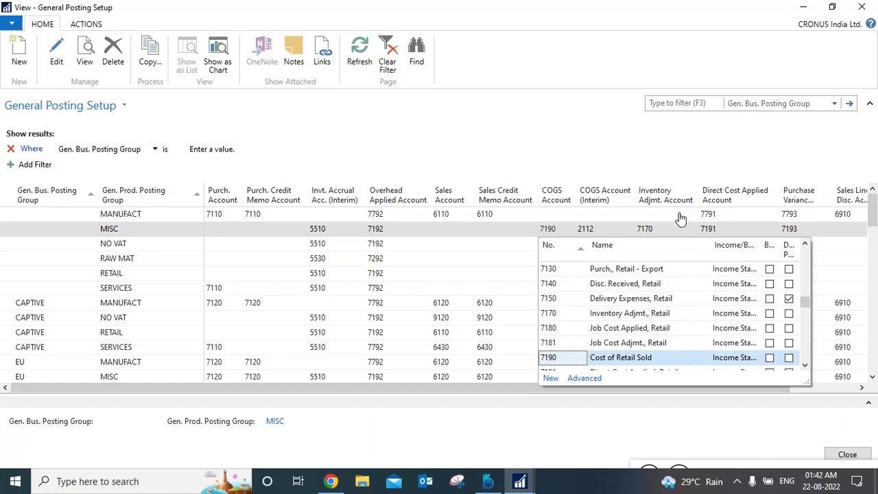
click(632, 153)
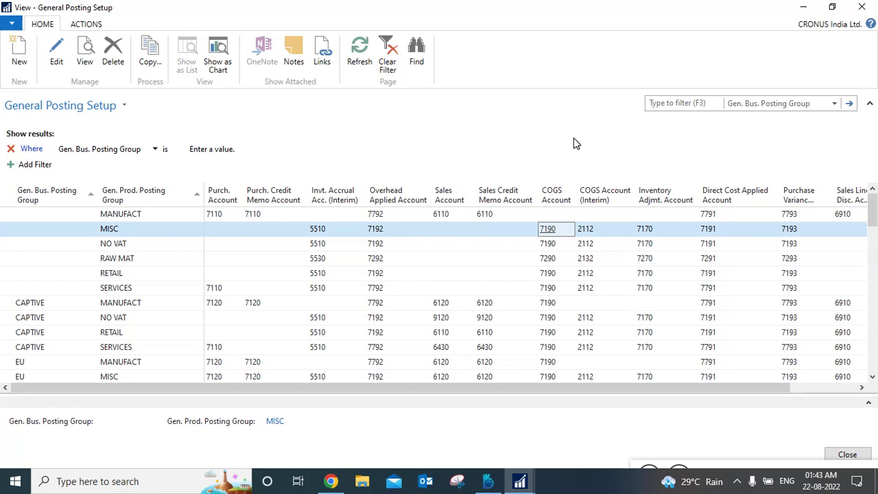
click(863, 6)
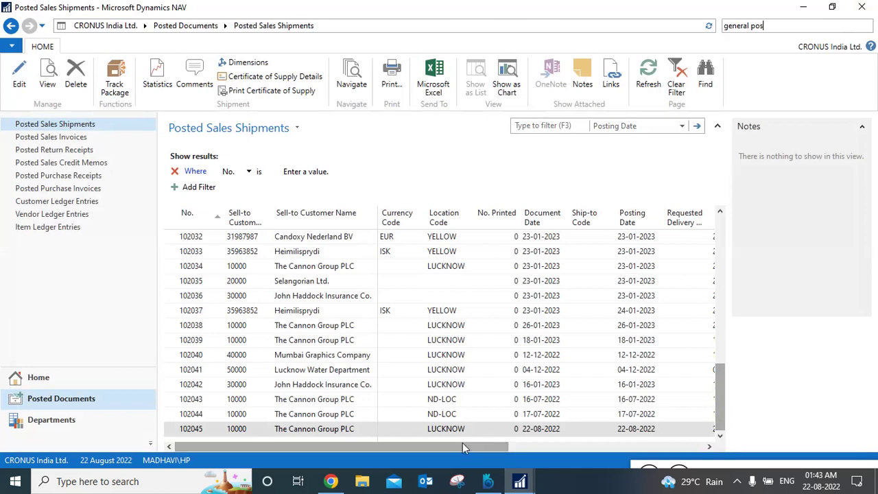
Show the Posted Sales Invoices list and view the last invoice in it.
drag(430, 448, 412, 454)
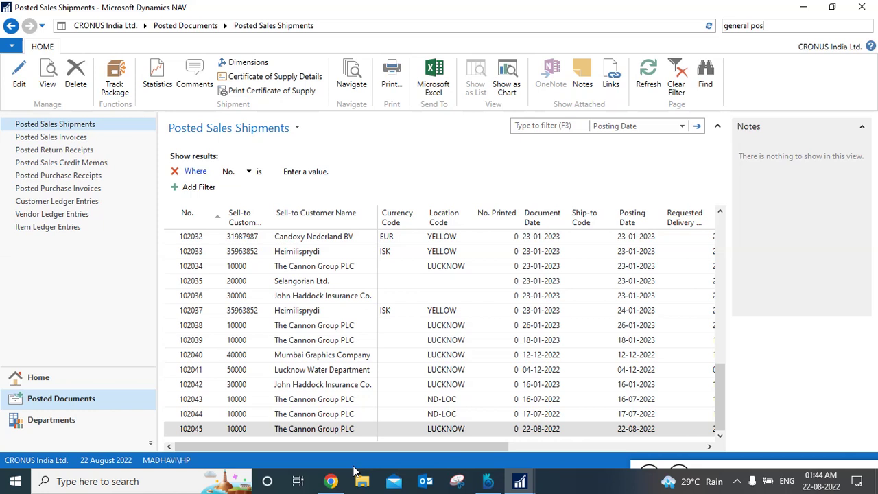
click(66, 139)
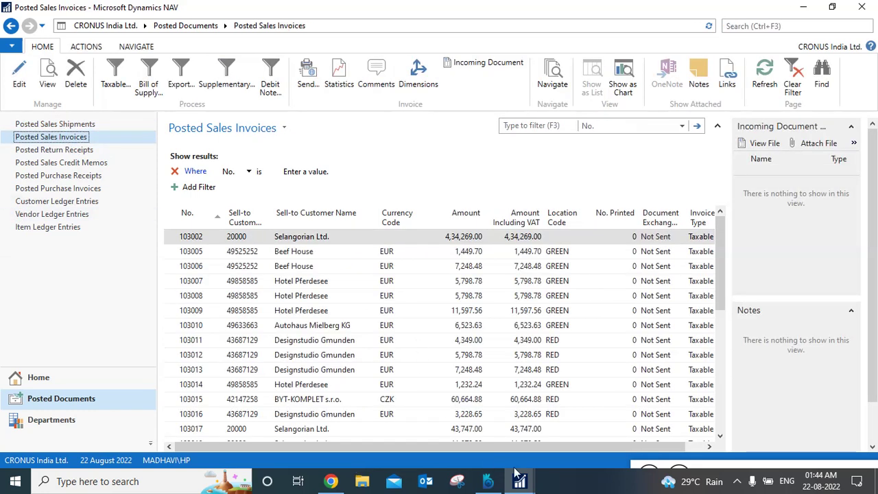
click(719, 432)
click(721, 435)
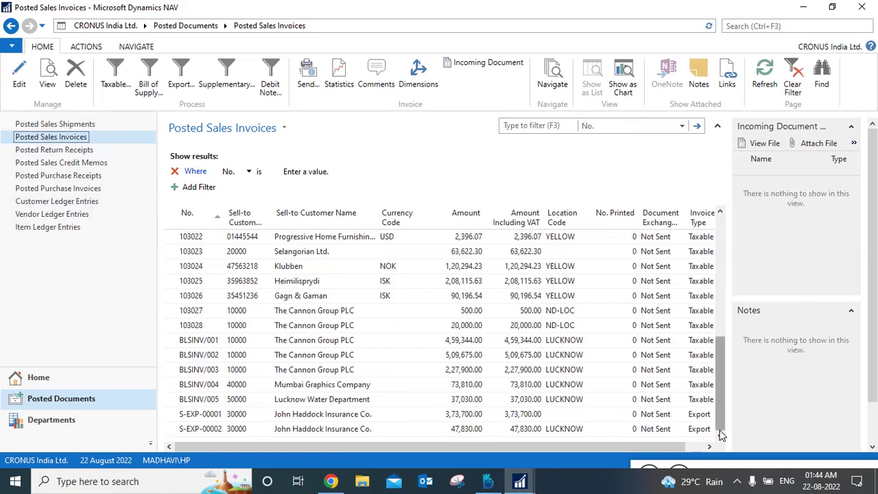
click(445, 431)
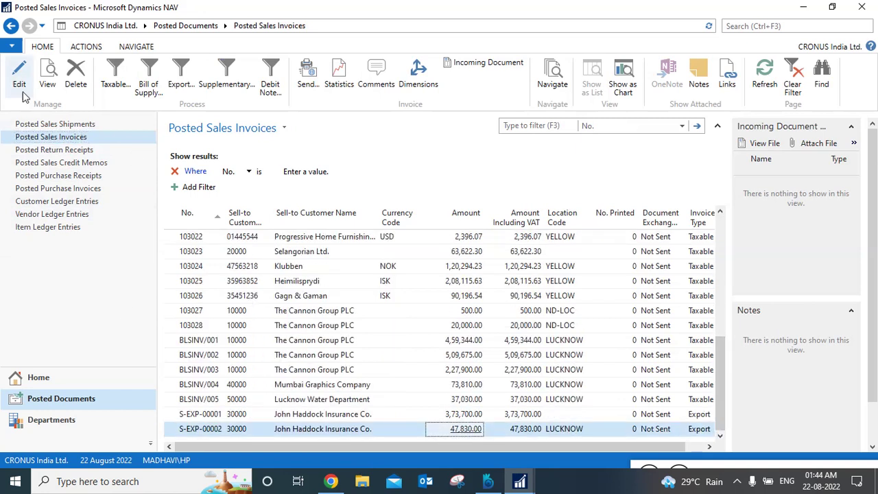
click(48, 83)
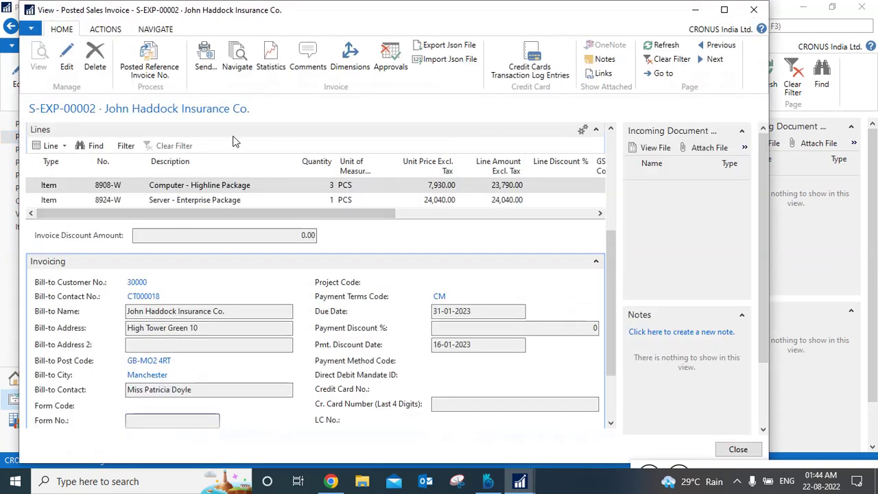
Navigate to the posted sales invoice's related entries and open its G/L entries.
click(154, 32)
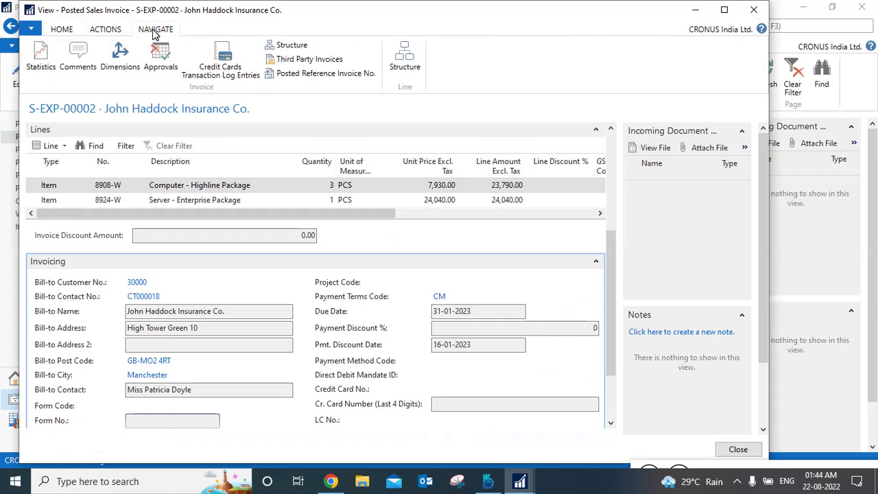
click(110, 33)
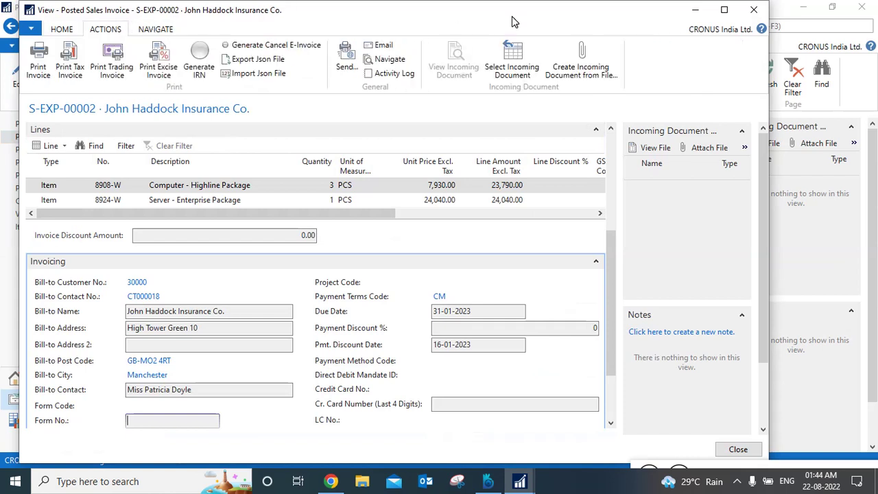
click(61, 29)
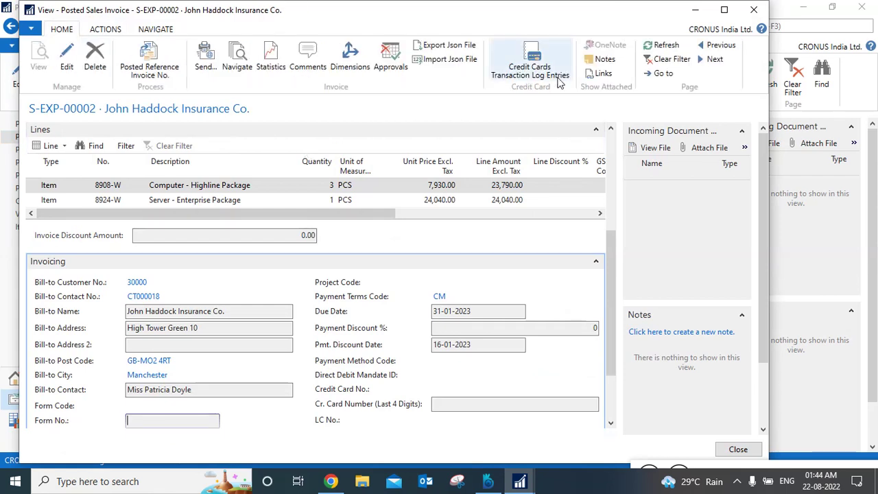
click(237, 63)
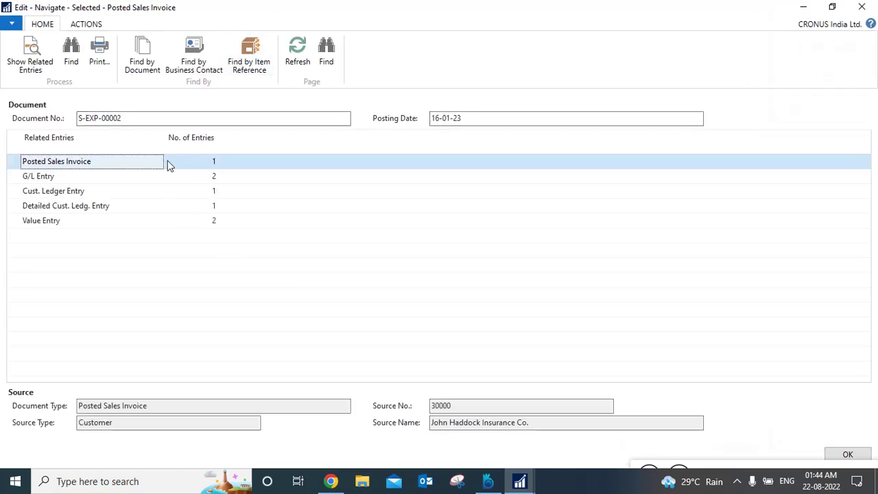
click(214, 180)
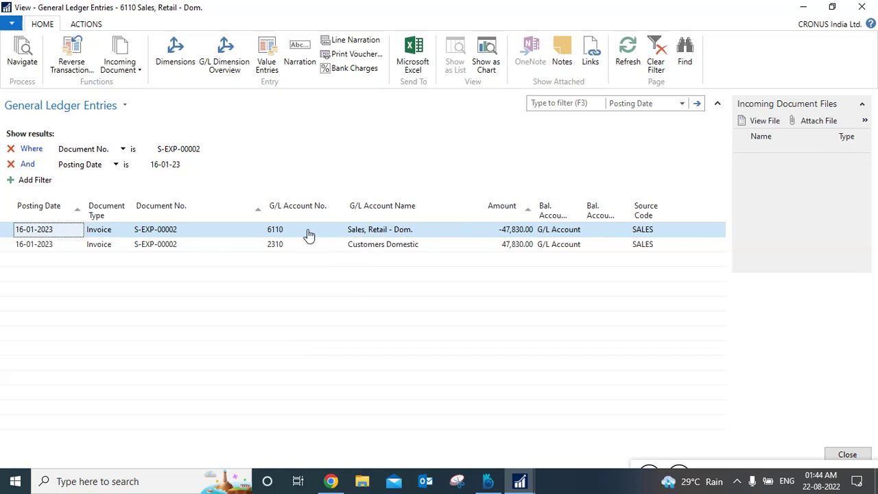
Check the G/L account lookup for the Sales, Retail - Dom. entry, widening its Income/Balance column, and close the lookup.
click(278, 234)
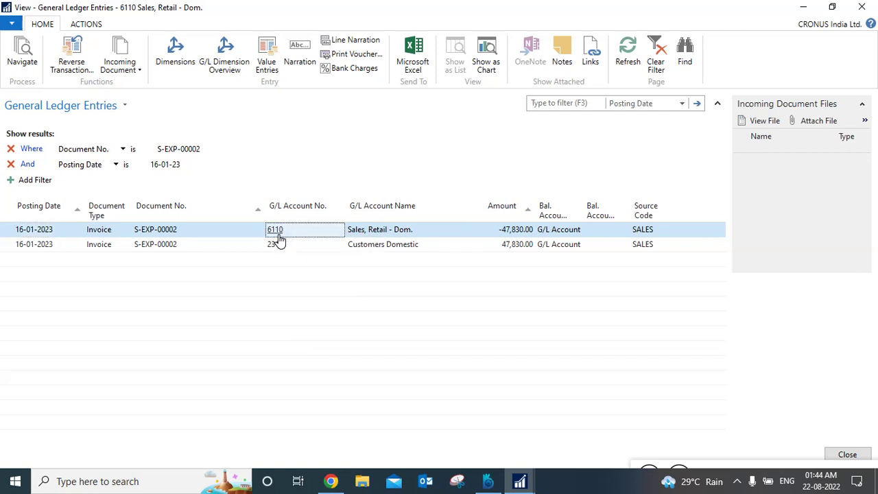
click(278, 236)
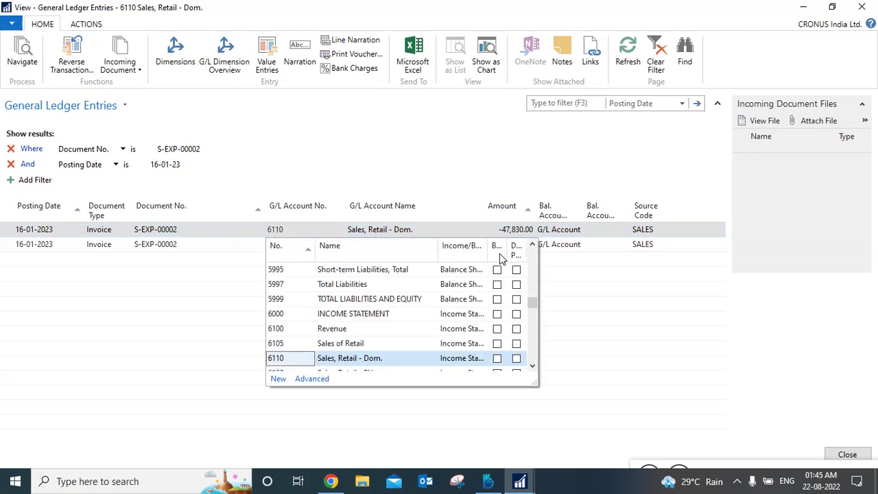
drag(498, 252, 520, 252)
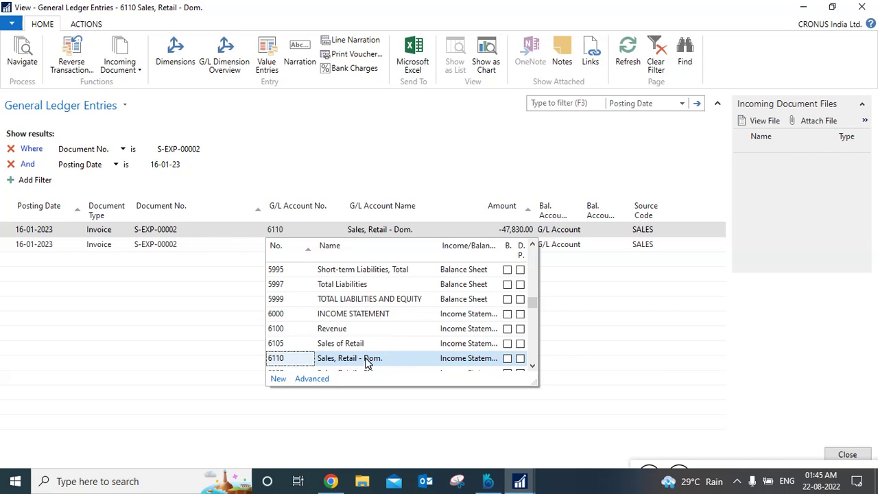
click(462, 177)
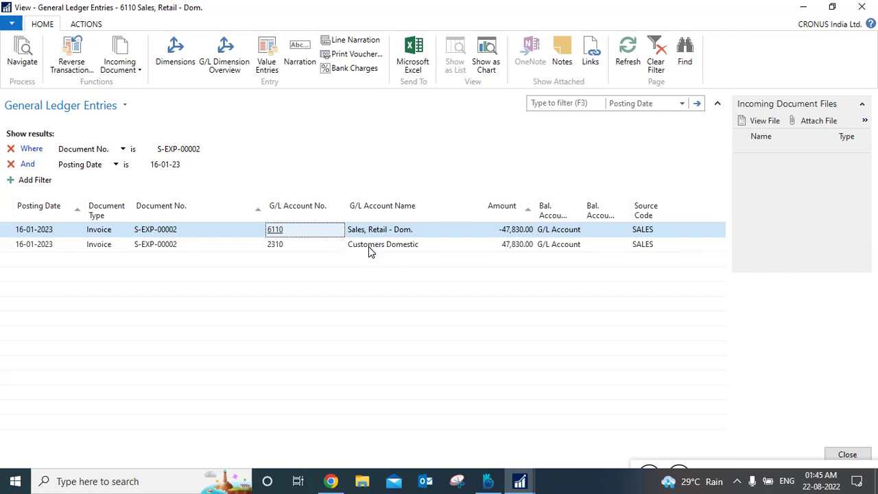
Sort the invoice's G/L entries by Amount in descending order, preview their posted voucher, and close the preview and entries.
click(528, 215)
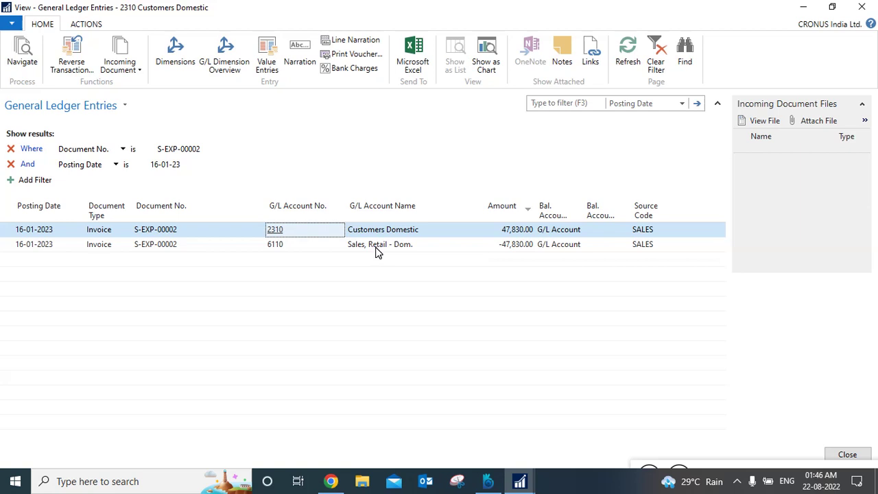
click(351, 54)
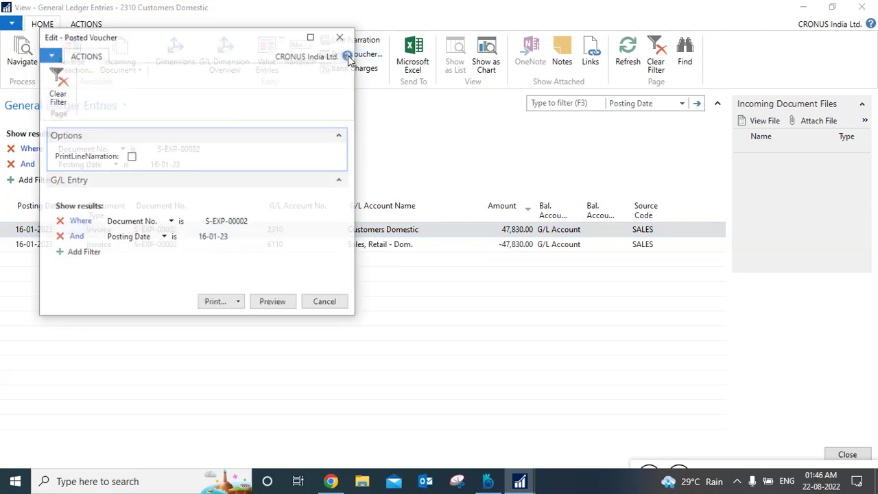
click(274, 302)
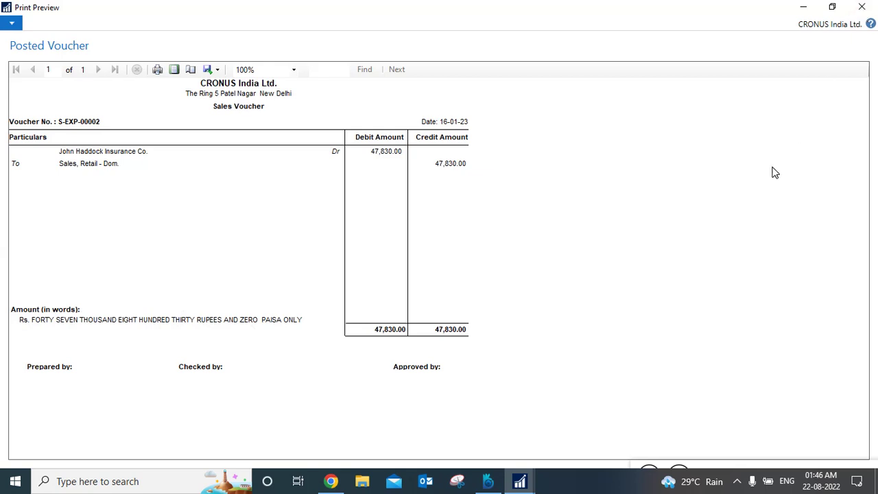
click(858, 7)
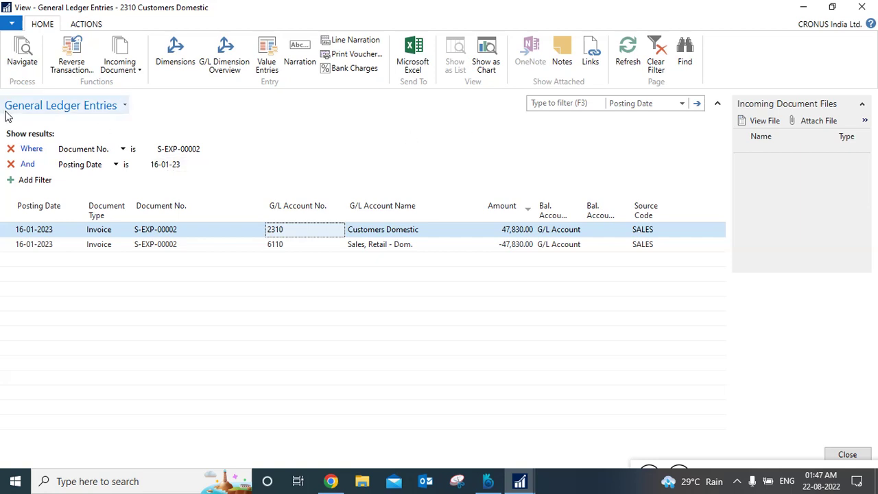
click(849, 455)
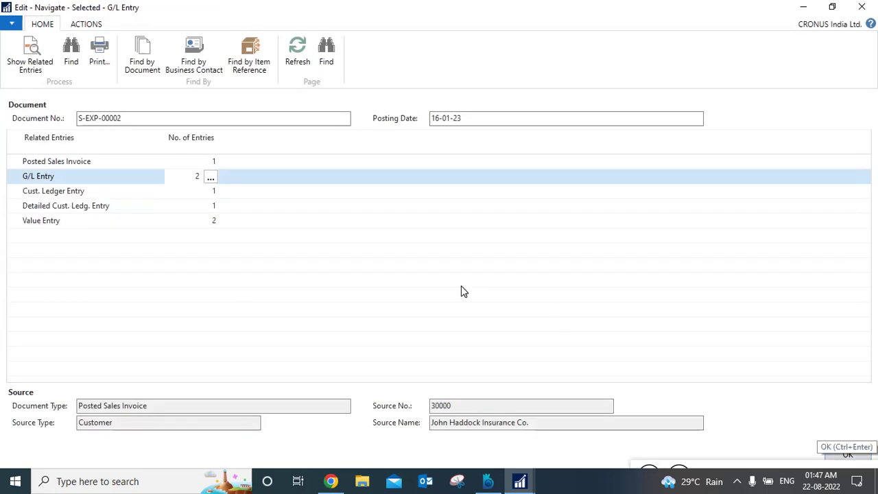
Open the posted sales invoice's value entries and examine their cost and quantity columns through to the item number.
click(211, 221)
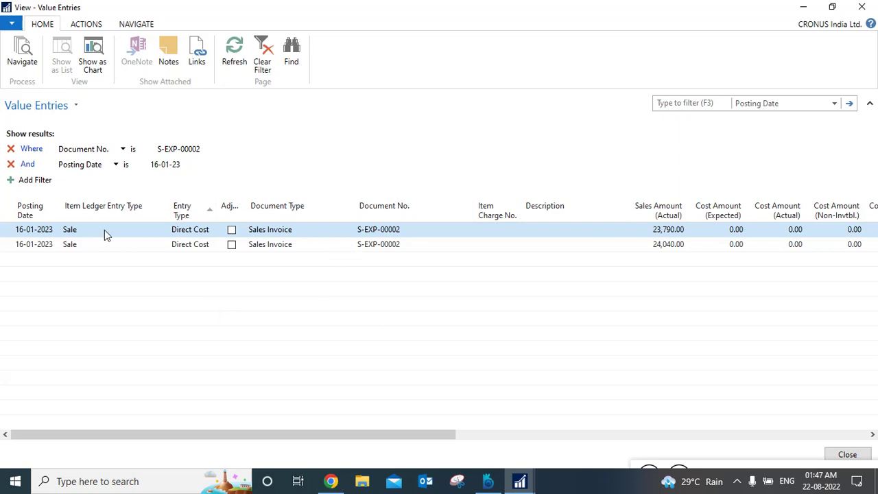
click(78, 233)
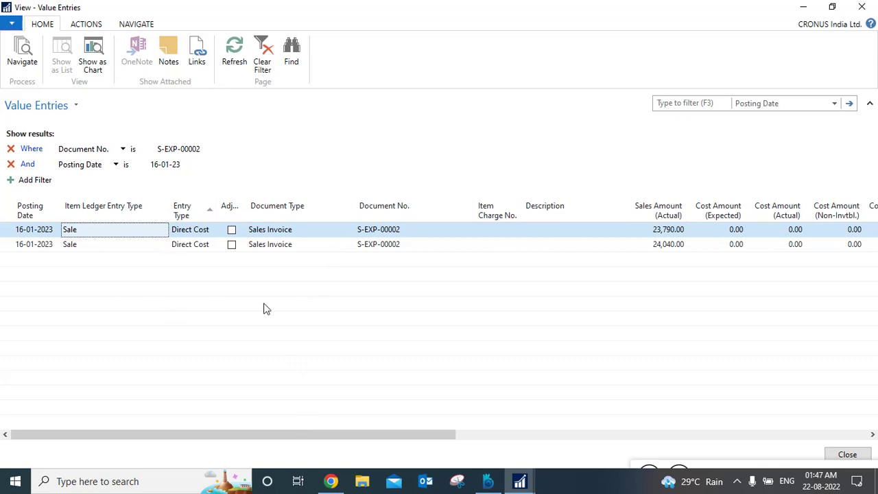
drag(376, 434, 674, 436)
Look up the first value entry's item 8908-W in the full item list, confirm it, and close the value entries and related-entries window.
click(650, 233)
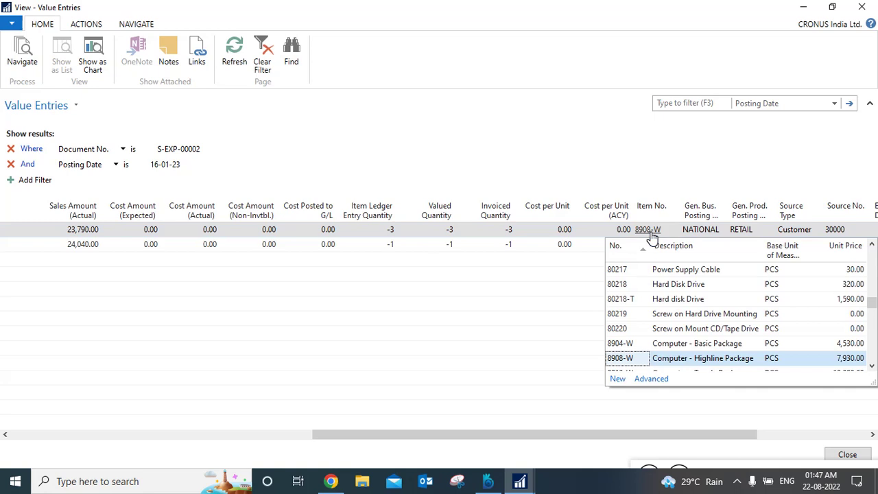
click(645, 381)
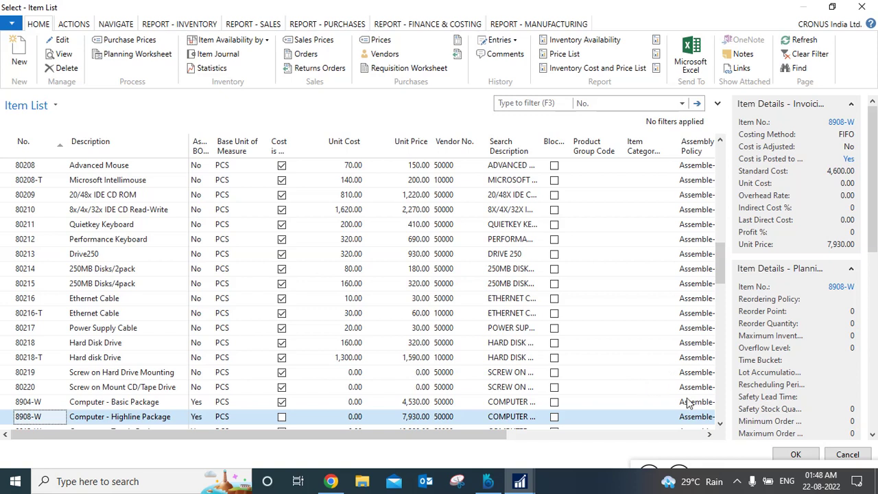
click(674, 434)
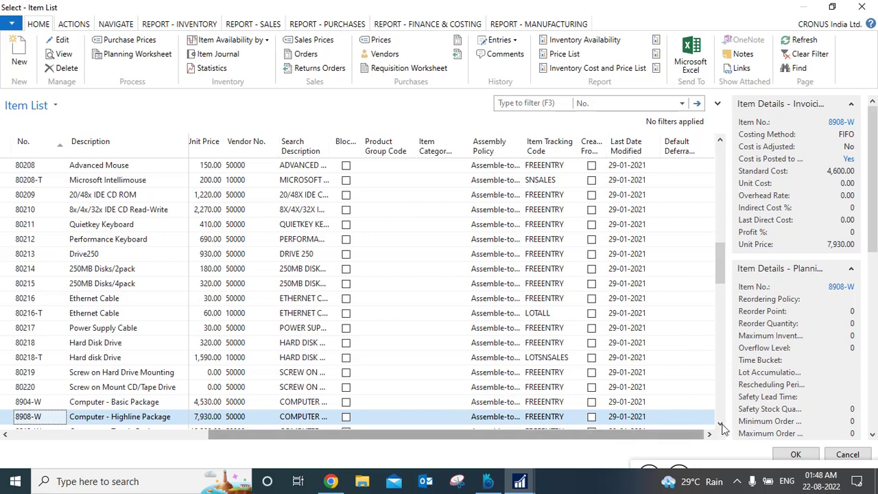
click(793, 454)
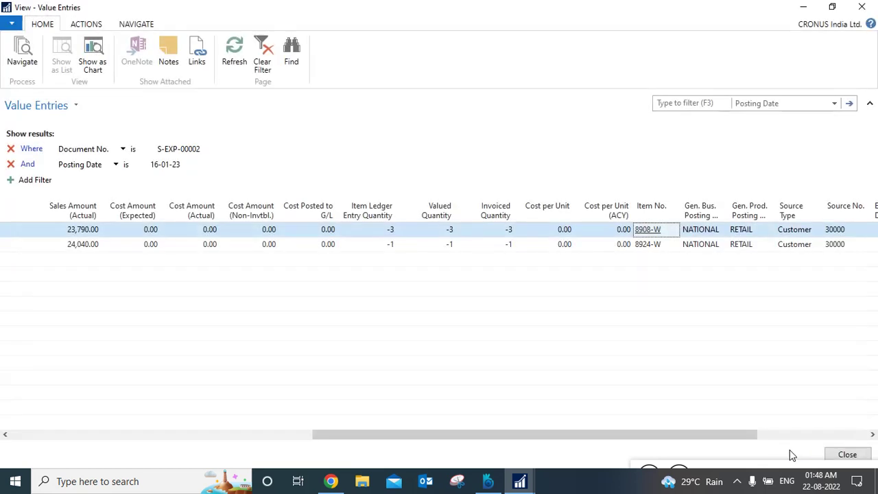
click(844, 455)
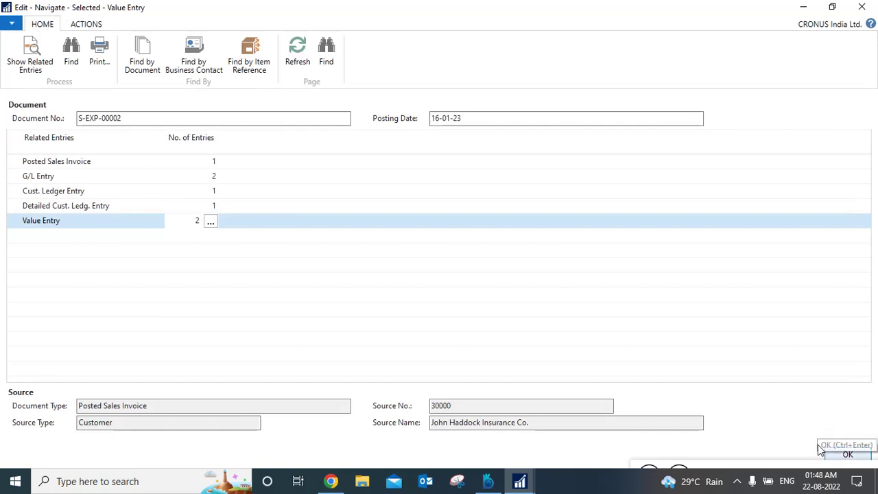
click(858, 453)
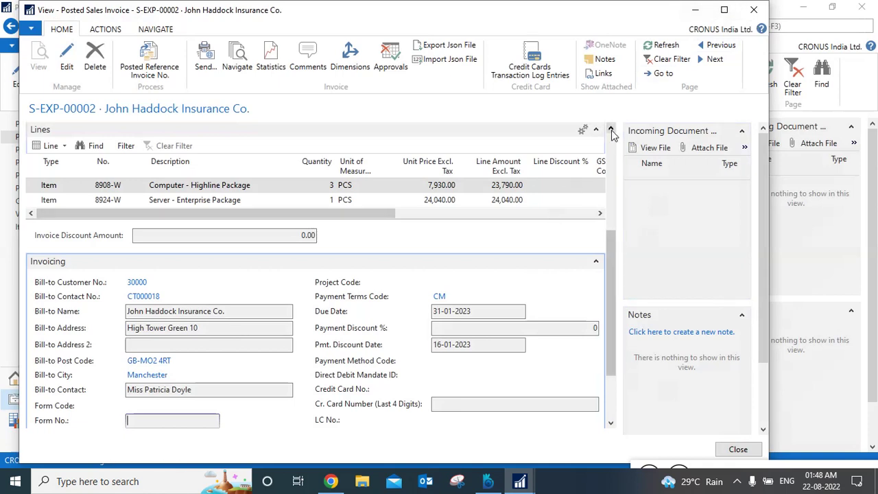
Collapse the posted sales invoice's General and Invoicing sections and maximize its window to show the lines.
scroll(612, 186, up, 5)
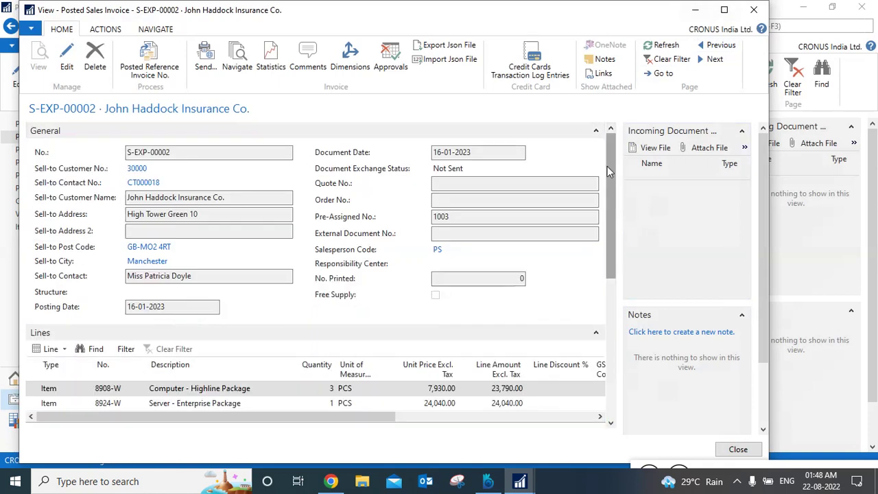
click(595, 131)
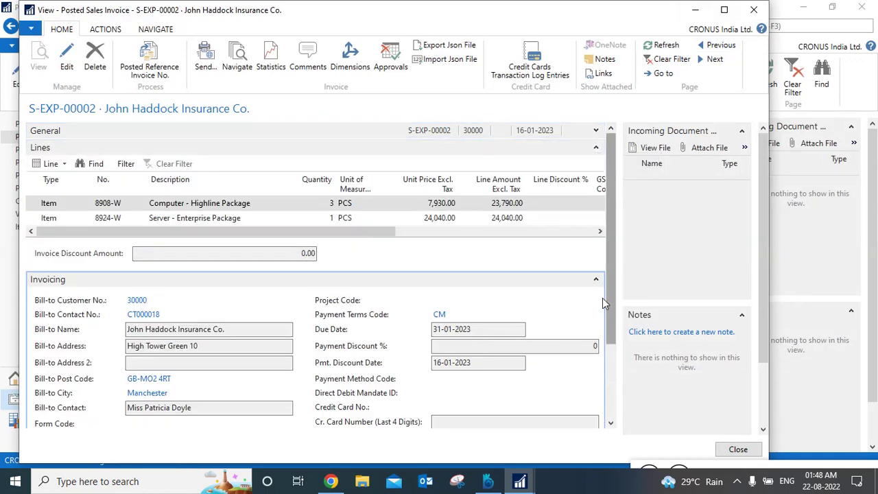
click(596, 281)
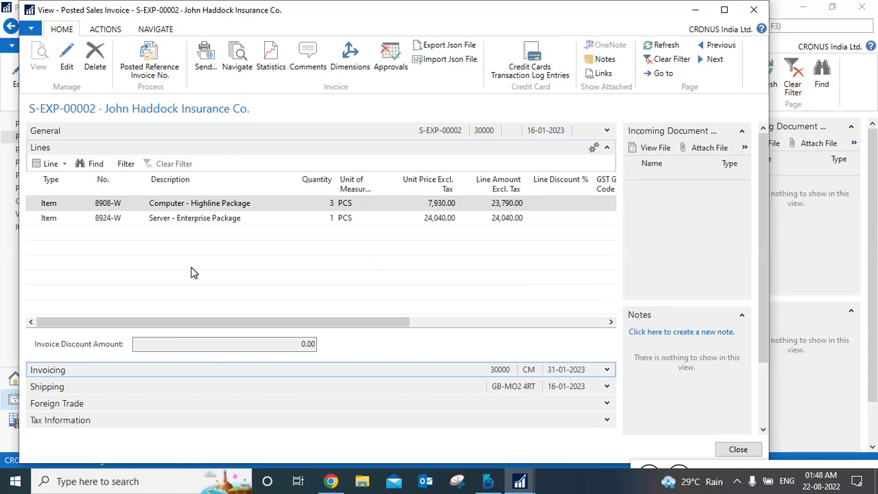
click(723, 10)
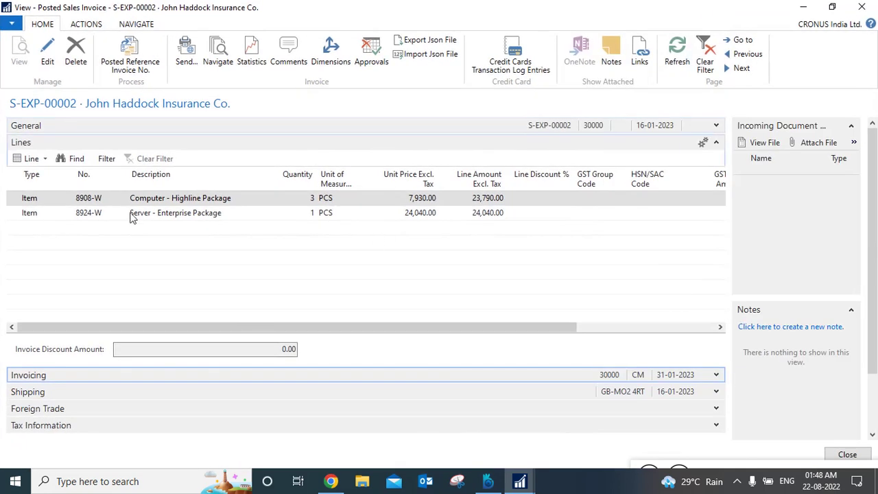
Examine the invoice lines for the Computer - Highline Package and Server - Enterprise Package across all columns, and close the invoice.
click(178, 218)
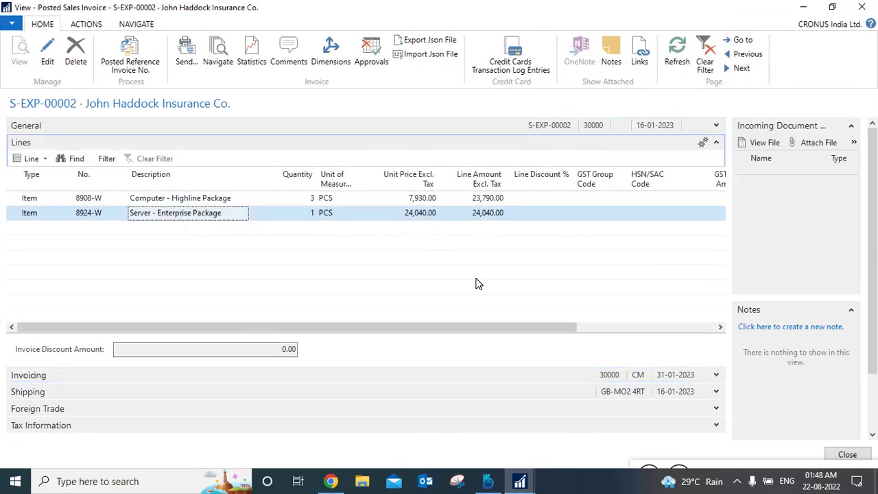
click(297, 200)
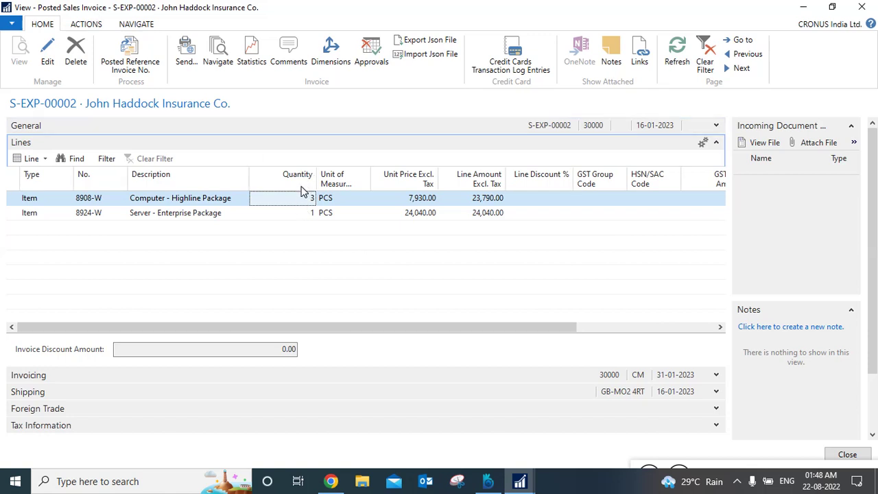
click(664, 329)
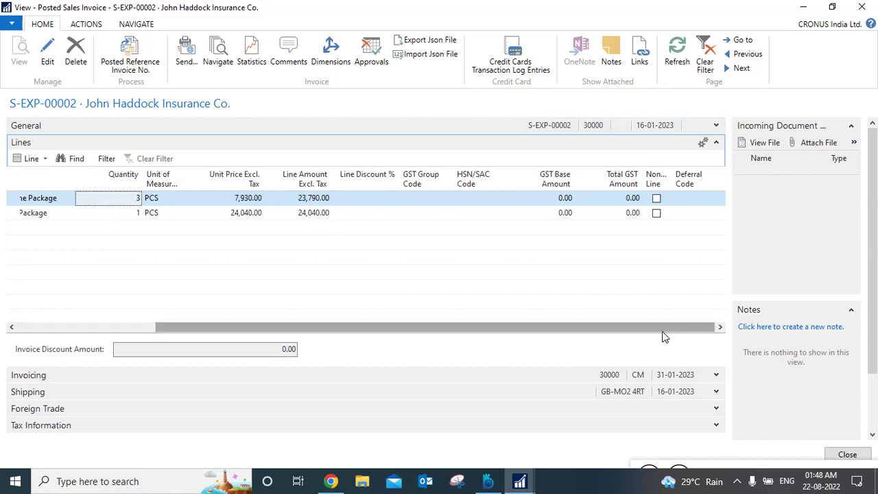
click(83, 326)
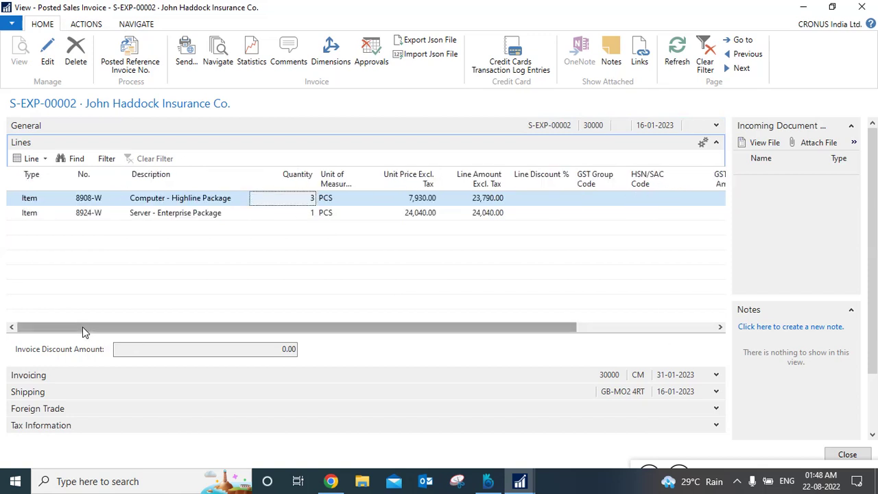
click(621, 330)
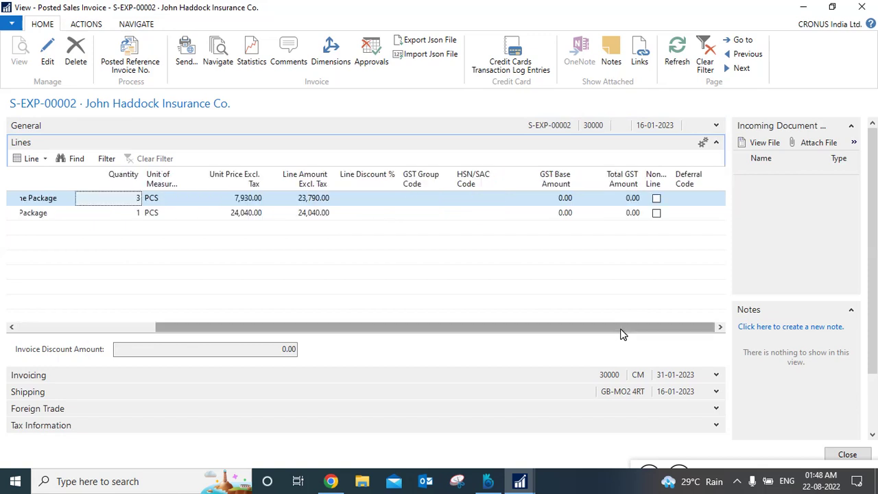
click(33, 328)
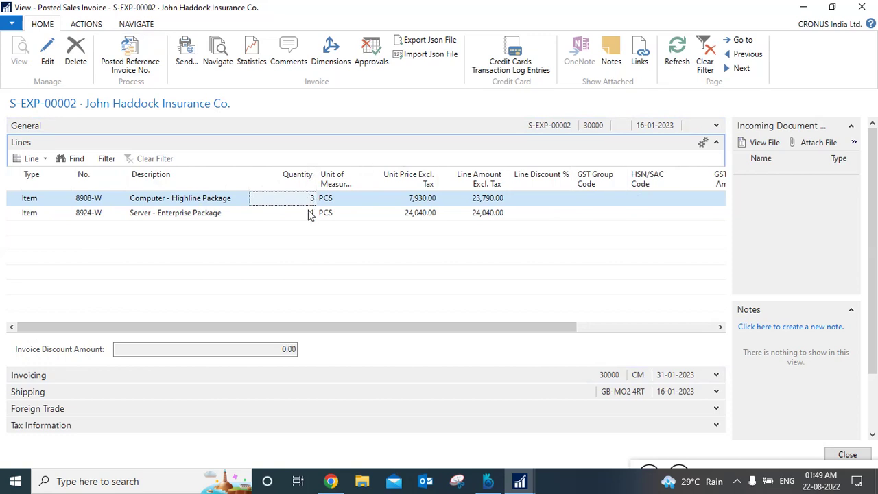
click(847, 454)
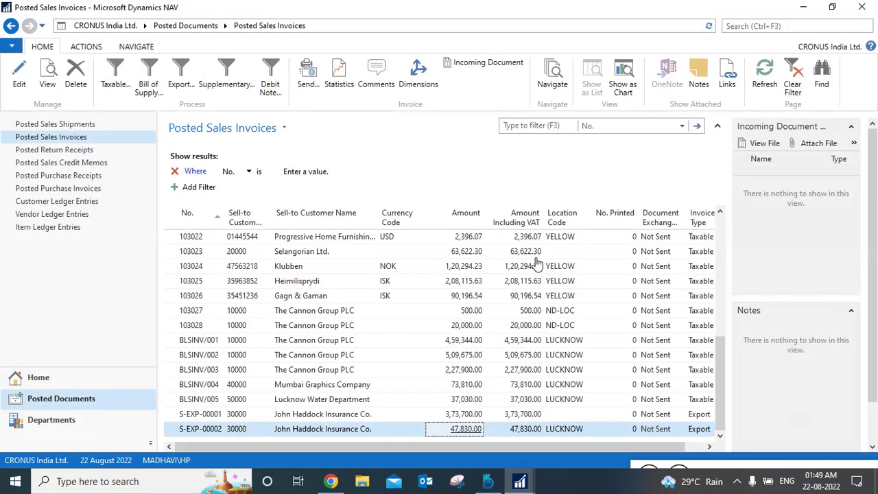
Navigate to the related entries of the second-to-last posted sales invoice and open its G/L entries.
click(354, 416)
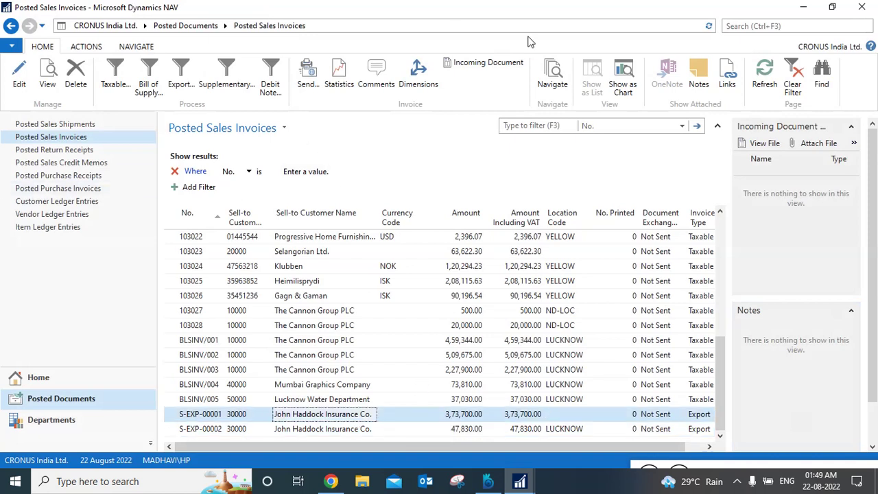
click(553, 77)
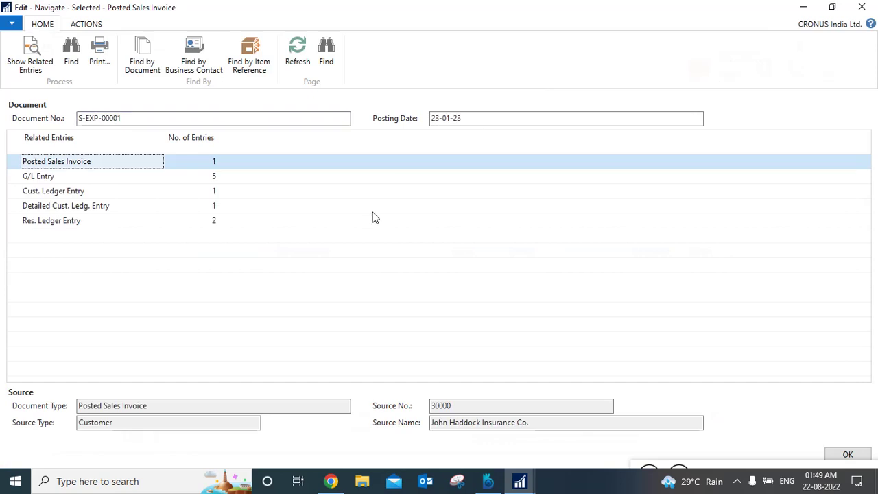
click(218, 177)
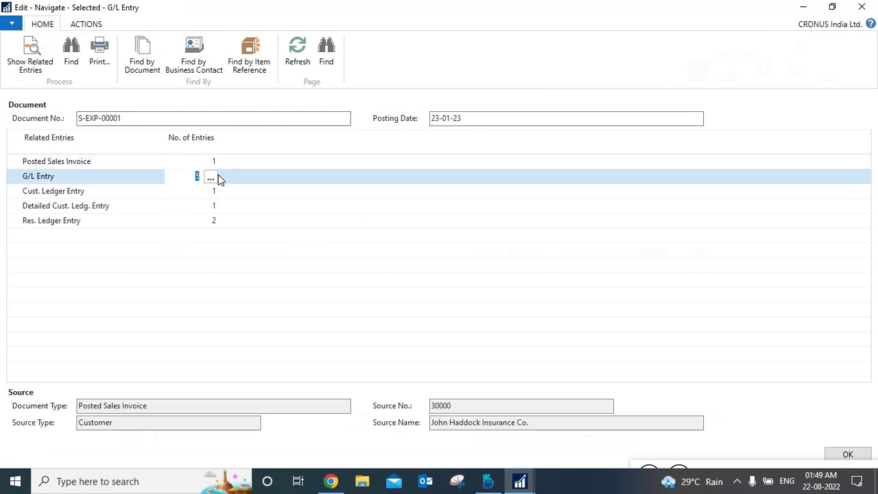
click(217, 181)
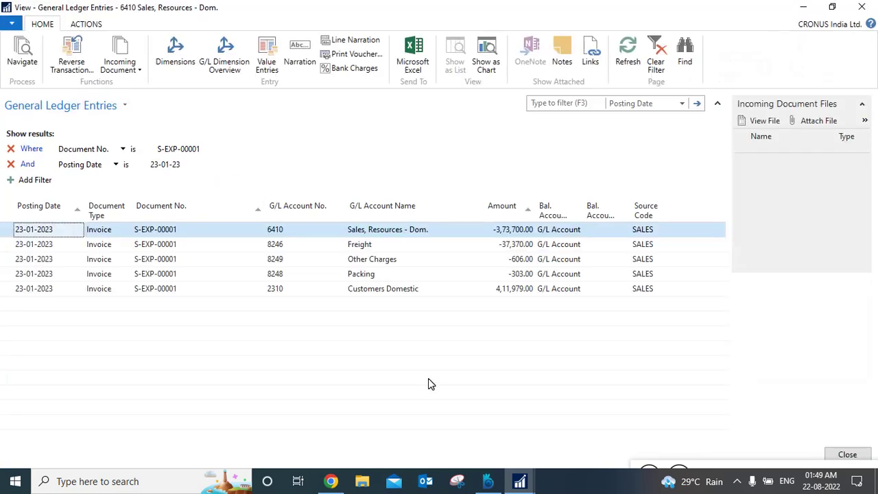
Close the G/L entries, check the related entry types, close that window, and return to the Posted Sales Shipments list.
click(862, 7)
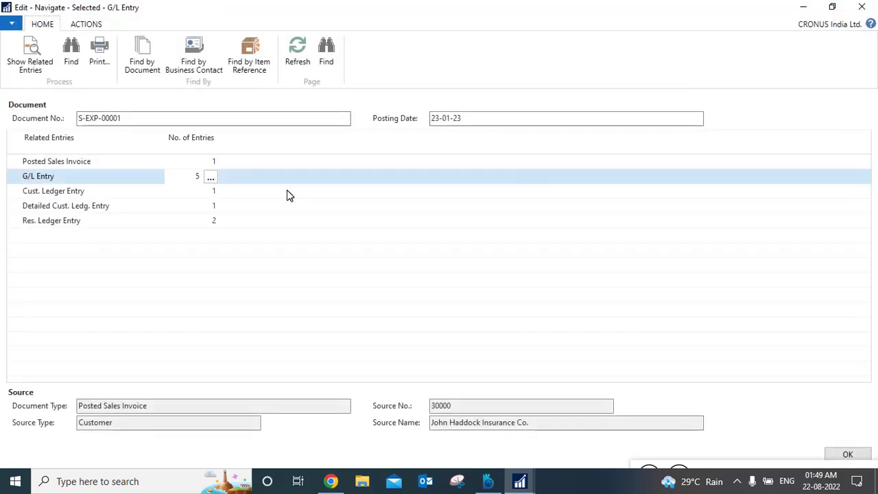
click(120, 208)
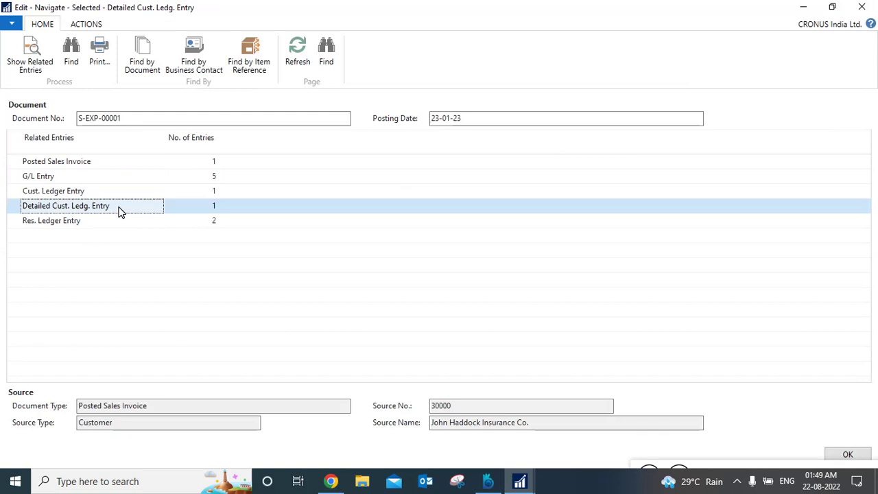
click(862, 7)
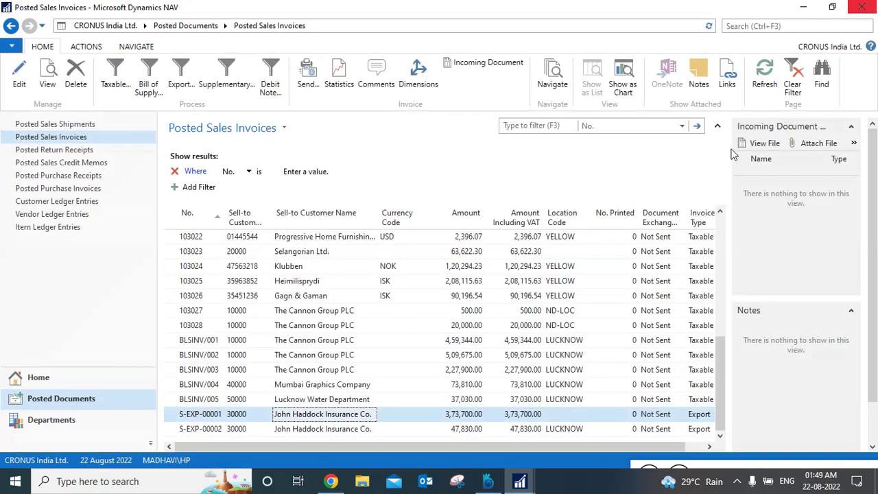
click(11, 26)
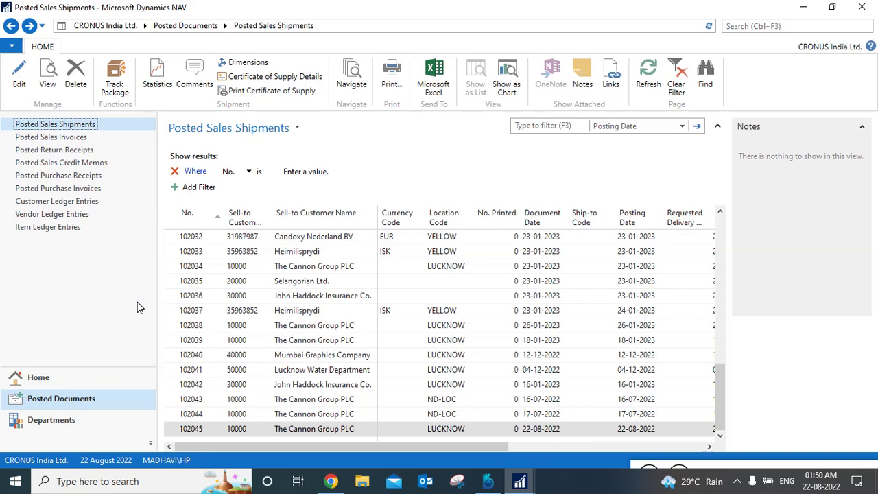
Switch to Chrome, search Google for "understanding expected cost posting to g/l archer point", and open the ArcherPoint article on expected cost posting.
click(331, 481)
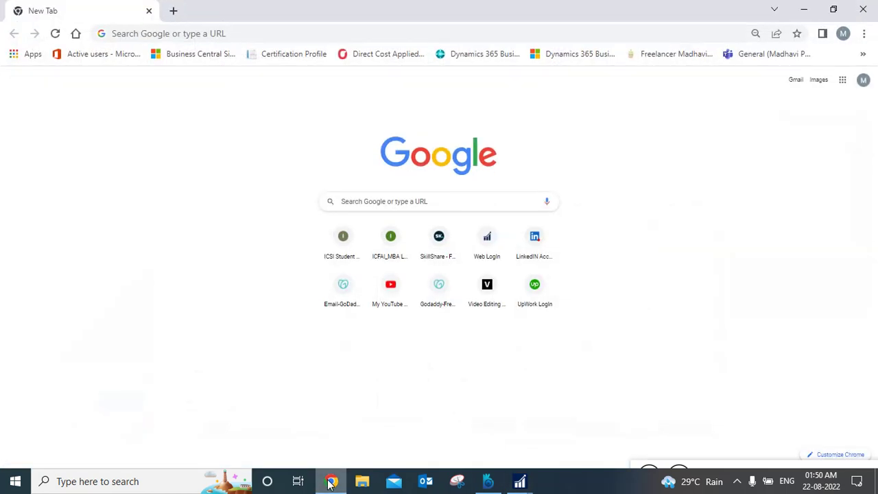
click(412, 201)
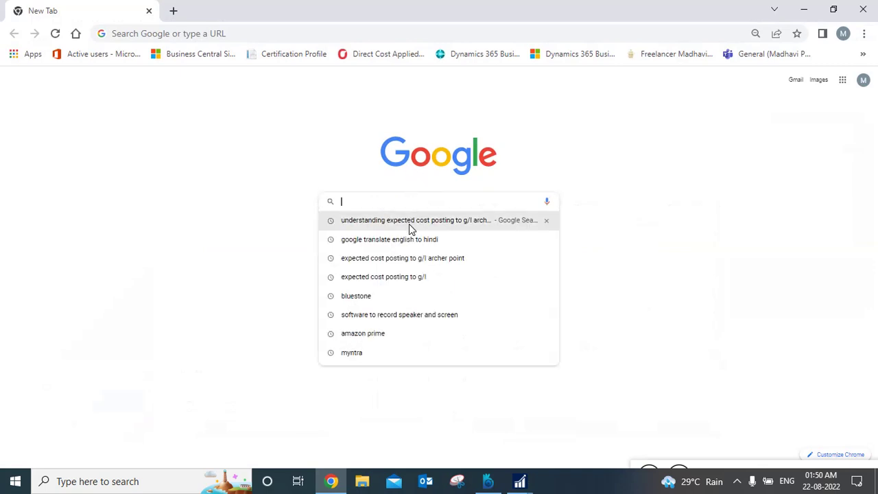
click(411, 220)
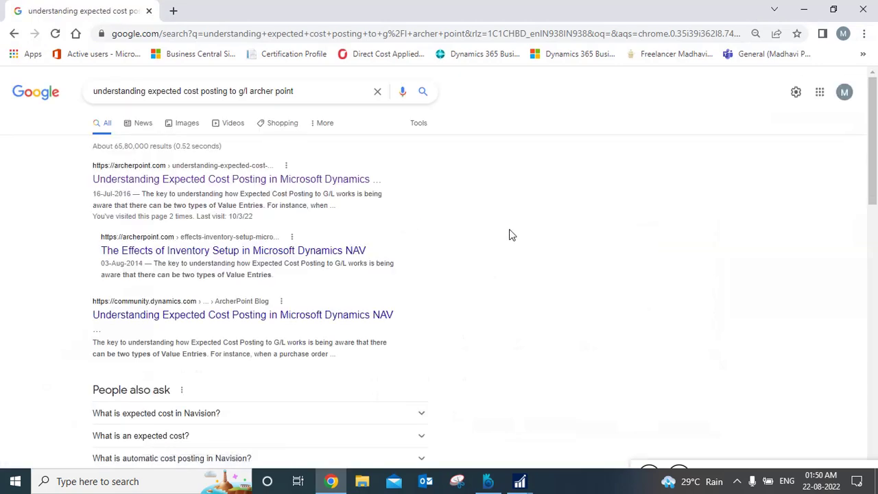
click(247, 180)
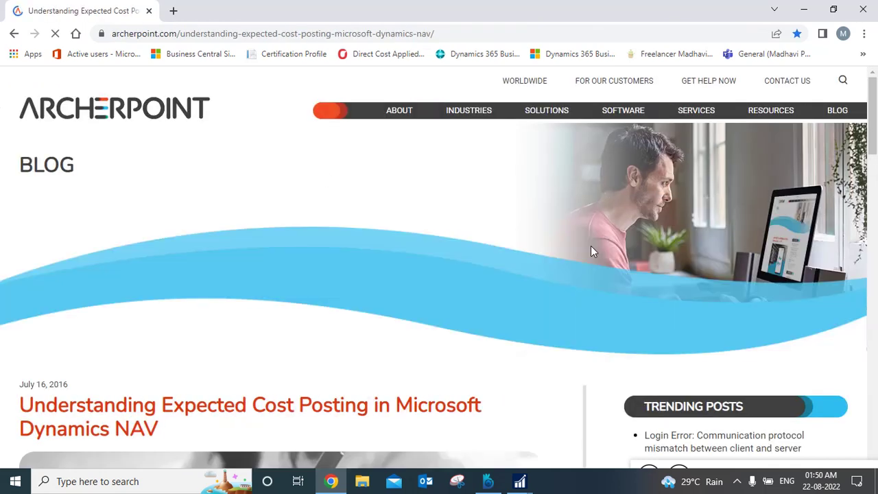
Read the article's introduction and Inventory Setup figure, and highlight "Inventory Setup" in the first sentence.
drag(874, 145, 873, 272)
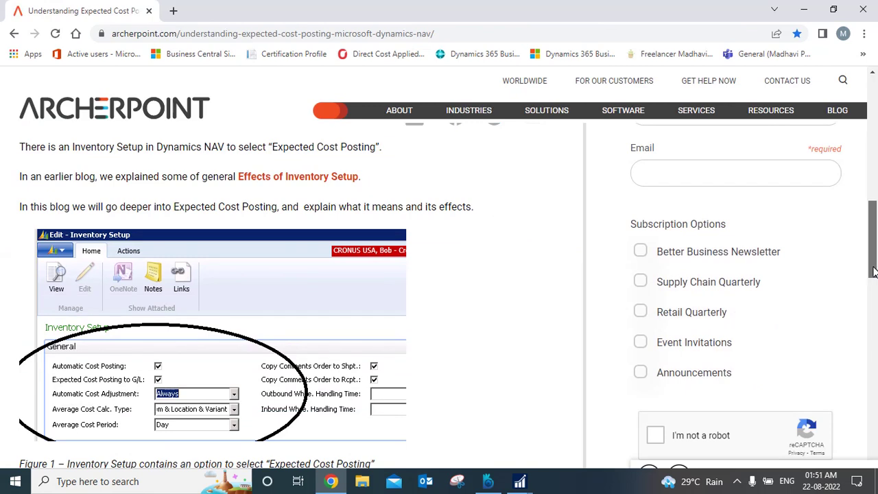
drag(873, 271, 873, 276)
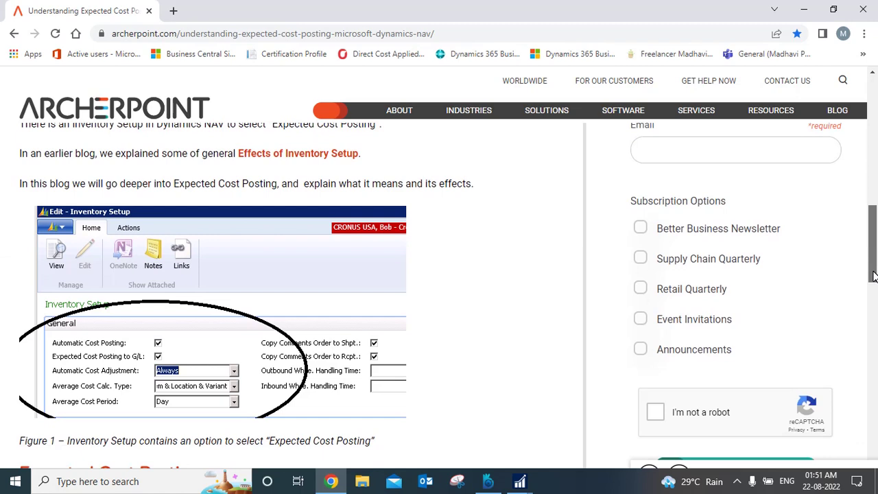
drag(873, 276, 873, 249)
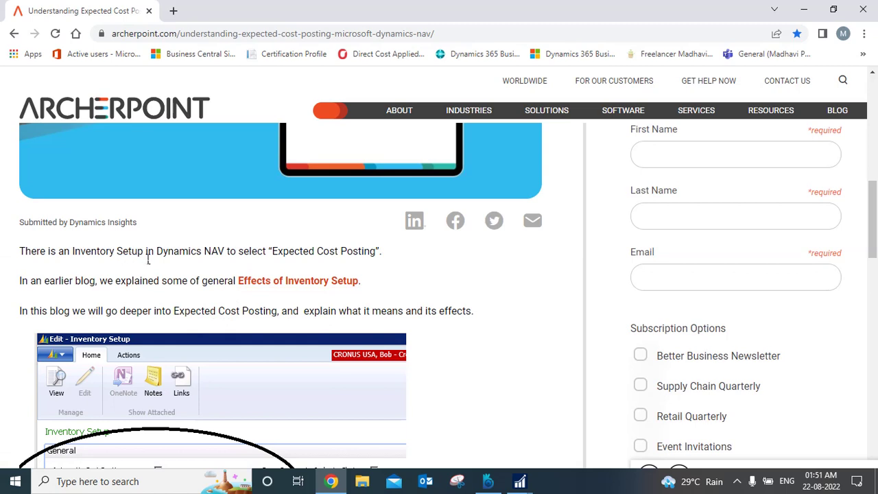
drag(148, 260, 80, 260)
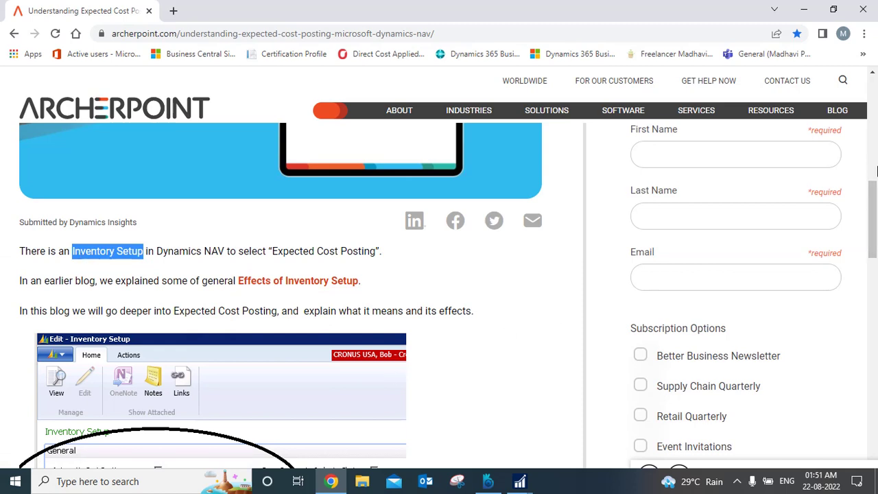
Read the Inventory Setup figure and the purchase receipt posting entries in the Expected Cost Posting section, highlighting the Interim Inventory expected amounts.
drag(874, 199, 874, 249)
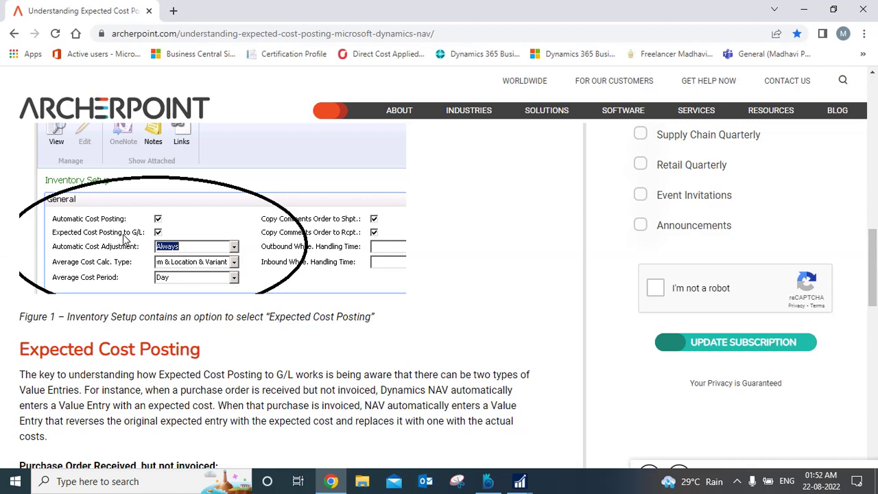
drag(873, 238, 875, 293)
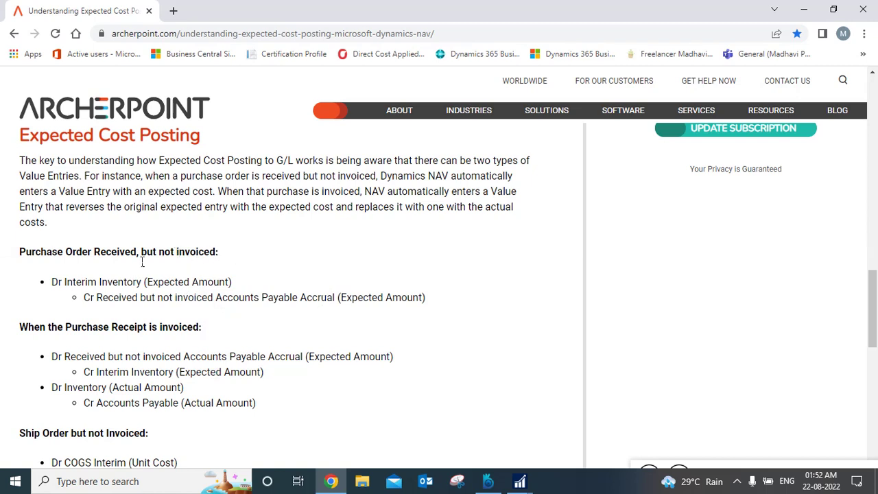
drag(873, 307, 874, 314)
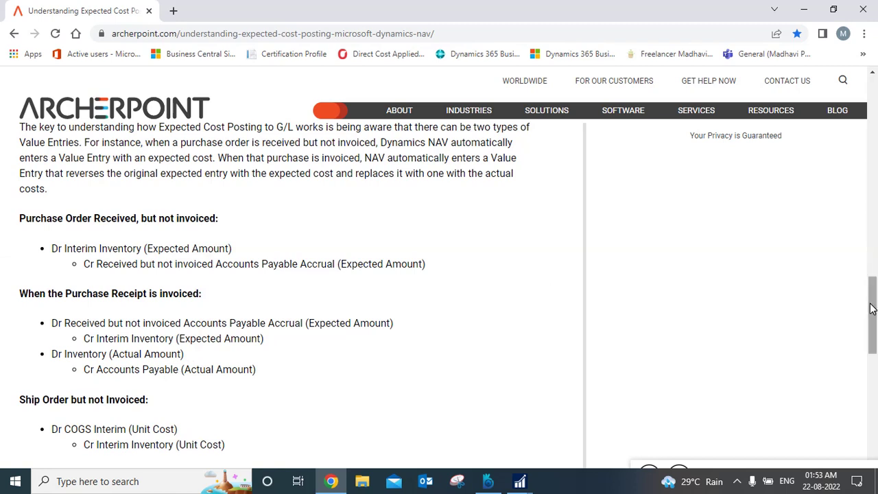
drag(258, 339, 186, 351)
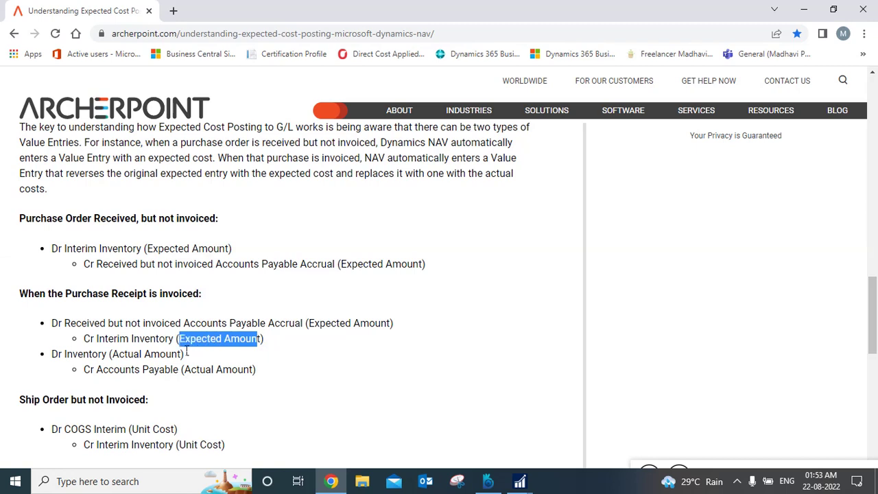
click(221, 259)
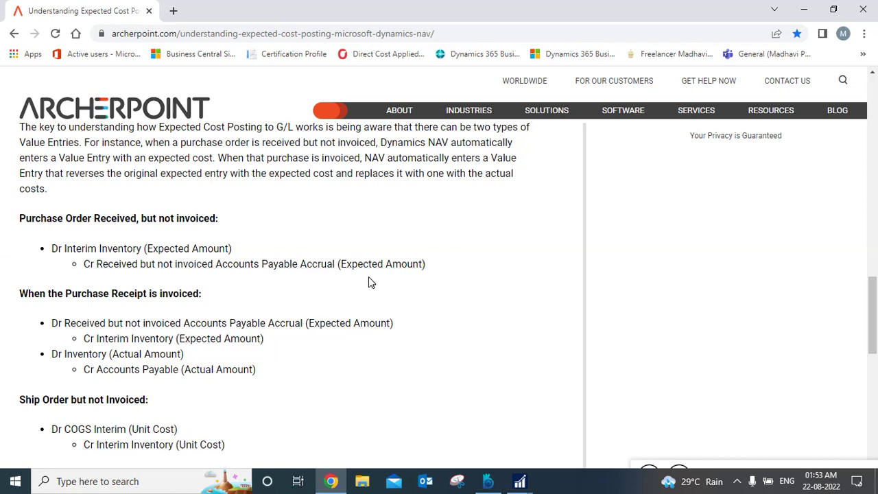
drag(231, 257, 151, 258)
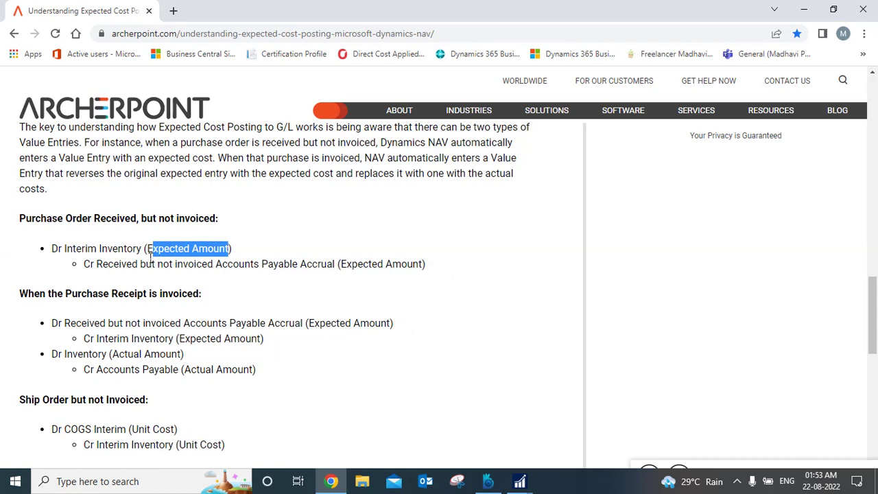
click(151, 258)
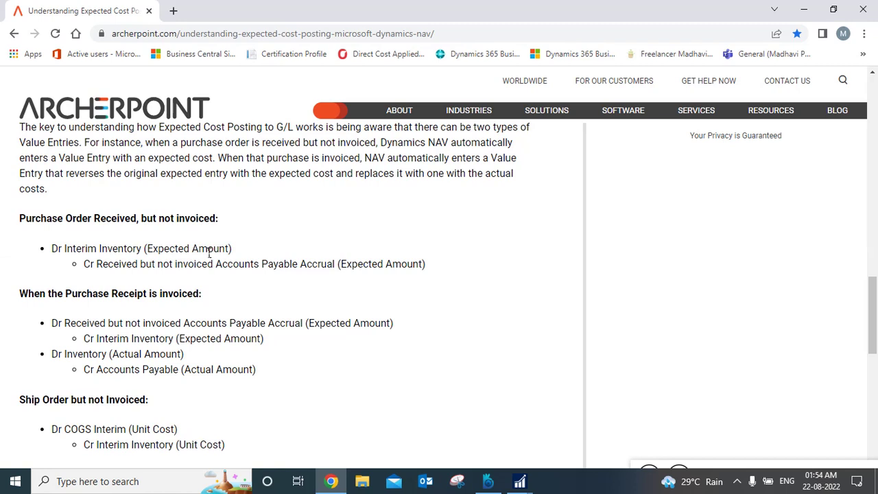
Read the sales shipment posting entries and highlight the COGS Interim and Interim Inventory lines under "Ship Order but not Invoiced".
drag(874, 310, 875, 361)
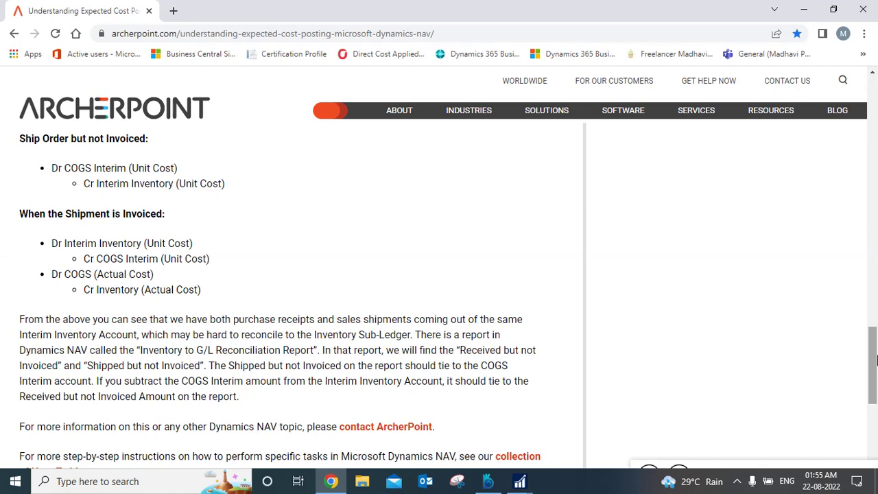
drag(875, 360, 874, 340)
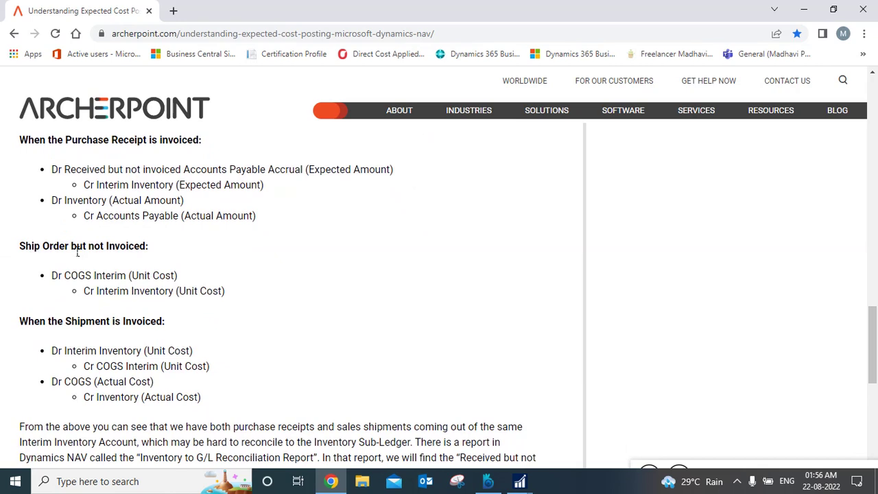
drag(245, 296, 27, 275)
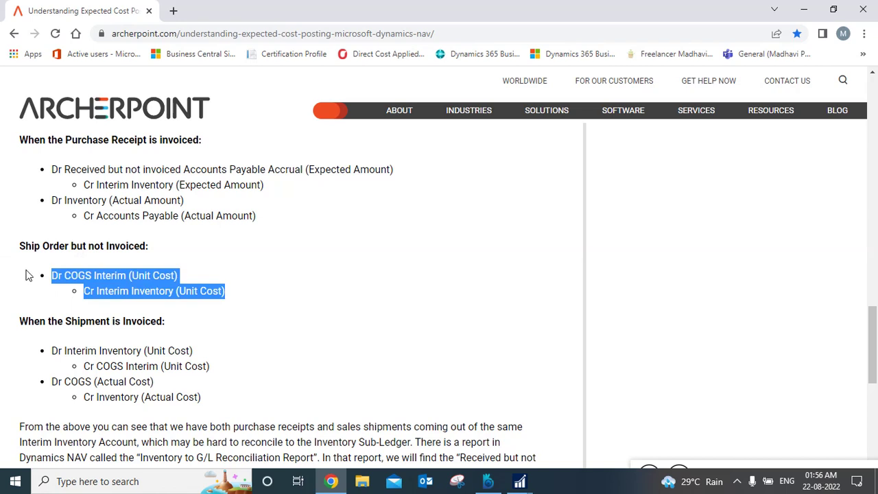
click(263, 320)
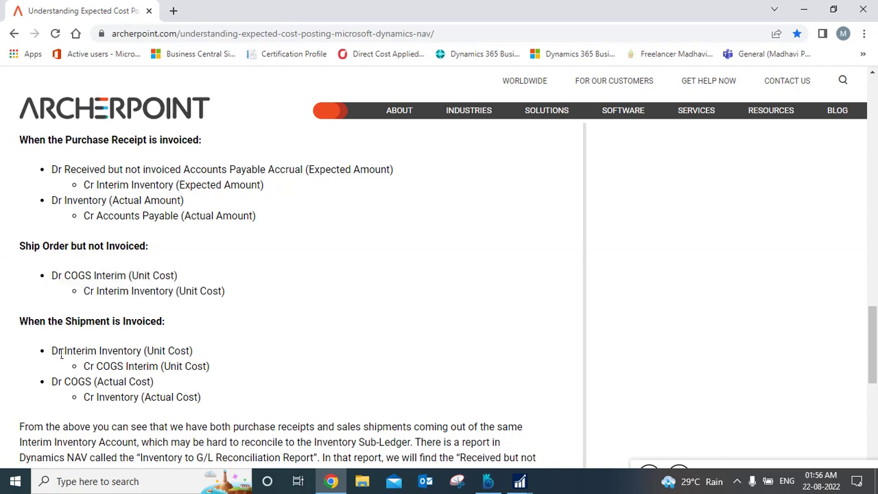
Compare the interim entries under "When the Shipment is Invoiced" with those under "Ship Order but not Invoiced" by highlighting each pair.
drag(112, 322, 27, 331)
click(165, 335)
drag(51, 355, 207, 366)
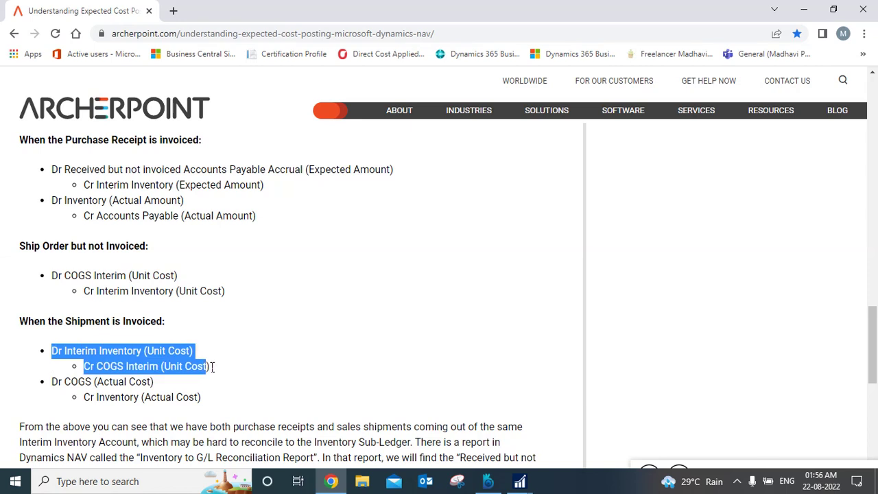
click(122, 284)
drag(53, 277, 232, 301)
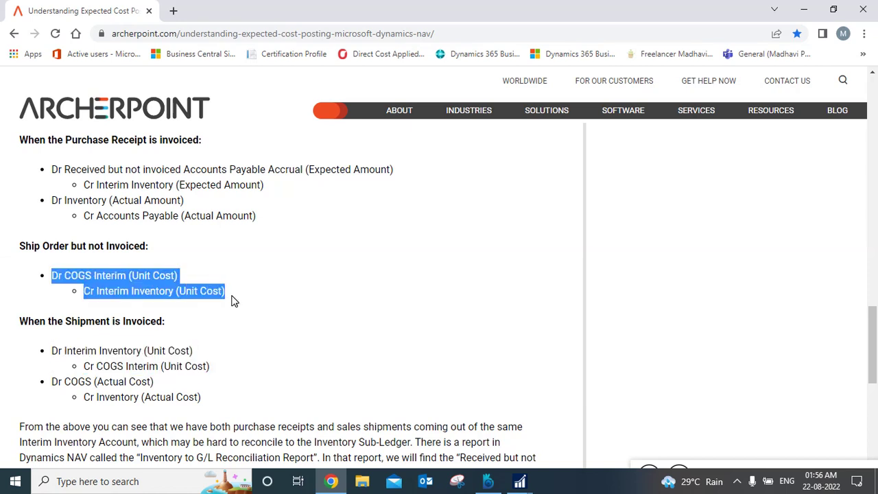
drag(55, 354, 222, 375)
click(222, 384)
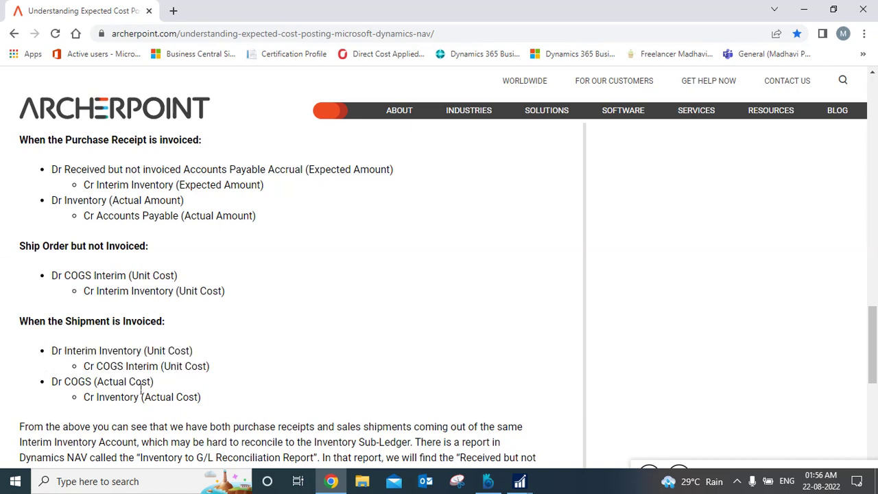
Highlight the actual-cost COGS and Inventory entries and the "Inventory to G/L Reconciliation Report" name in the closing paragraph.
drag(58, 388, 206, 401)
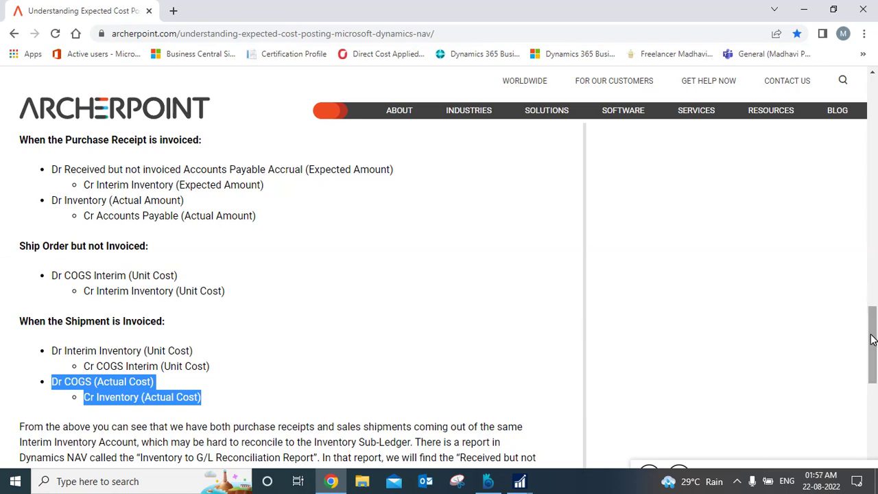
drag(872, 338, 872, 362)
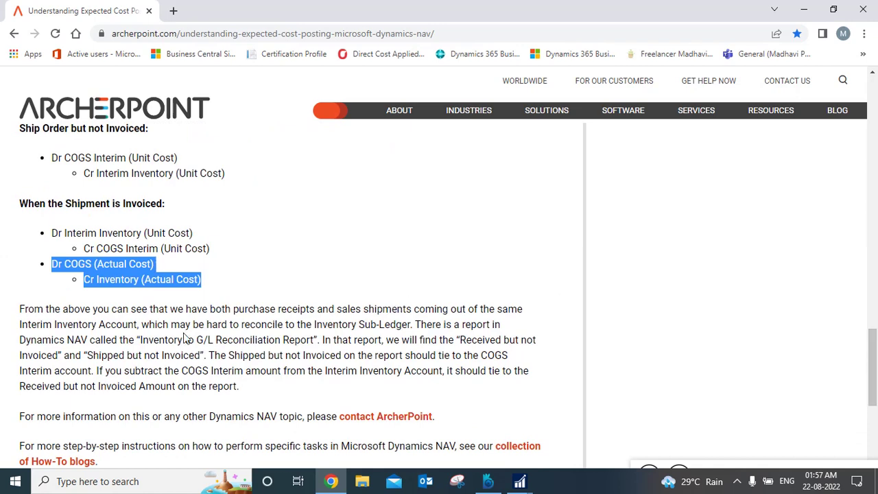
drag(138, 340, 319, 340)
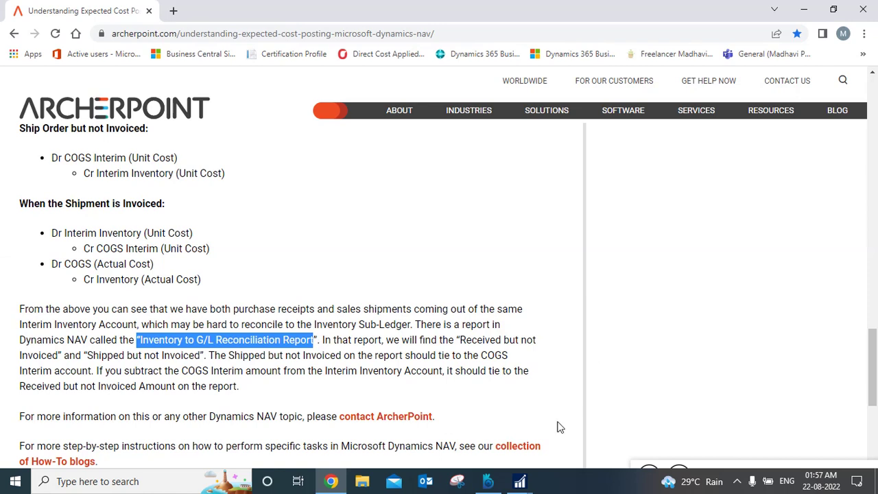
Switch to the Posted Sales Shipments window in Dynamics NAV, search for "ship", and open the Shipped Not Invoiced sales orders list.
mouse_move(520, 484)
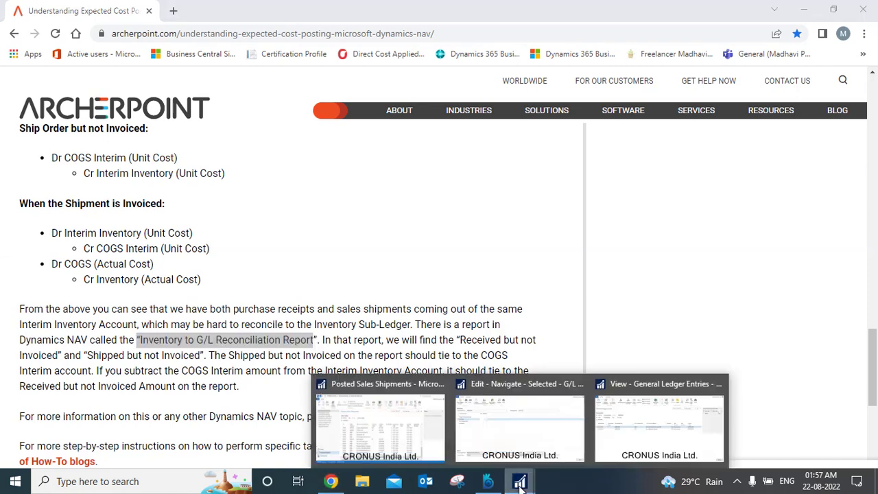
click(410, 439)
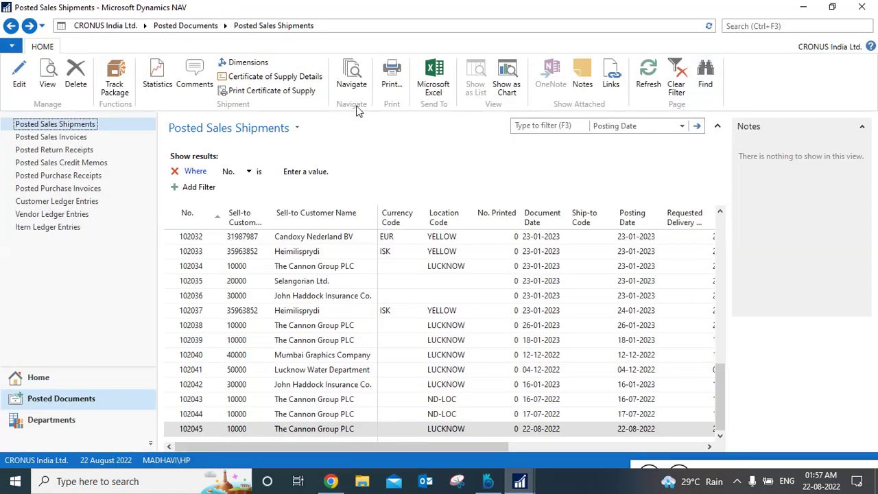
click(794, 28)
text(ship)
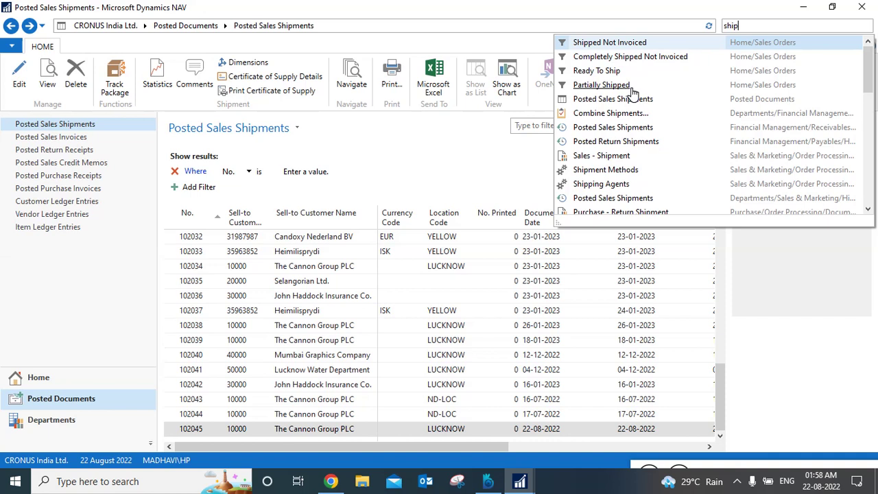
click(601, 44)
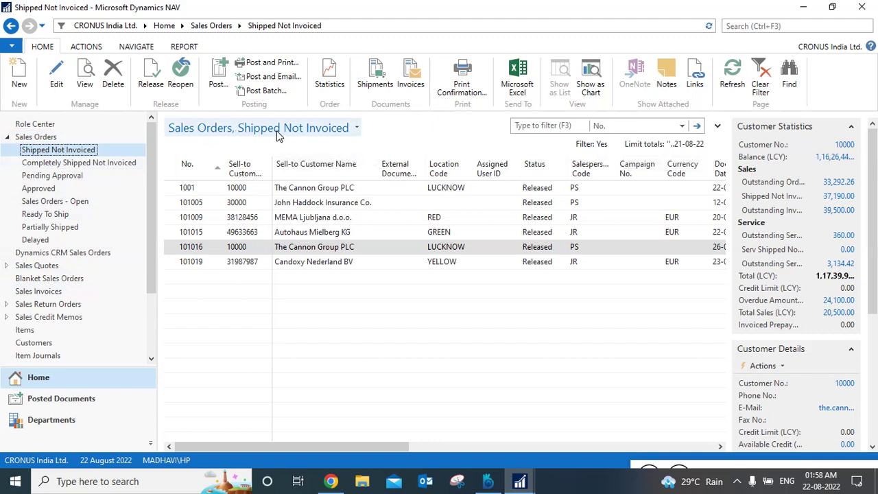
View the selected The Cannon Group PLC sales order and check Quantity Shipped and Qty. to Invoice on its item line.
click(86, 81)
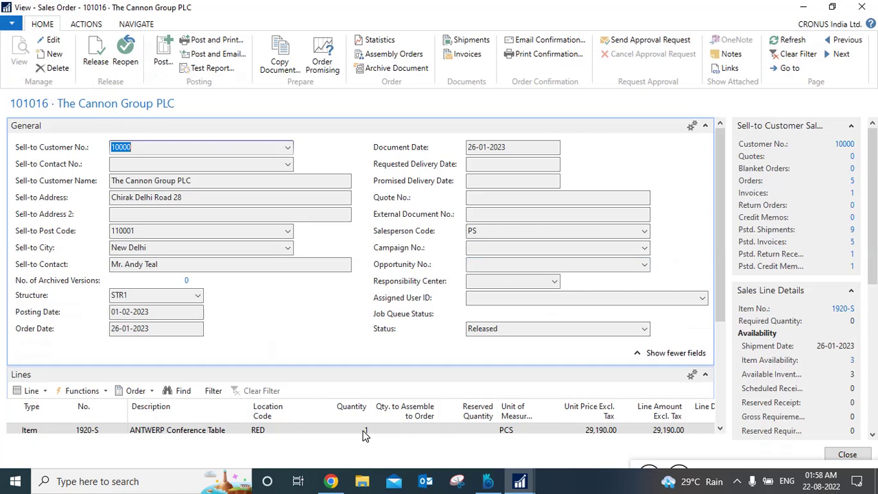
click(365, 434)
drag(226, 429, 378, 445)
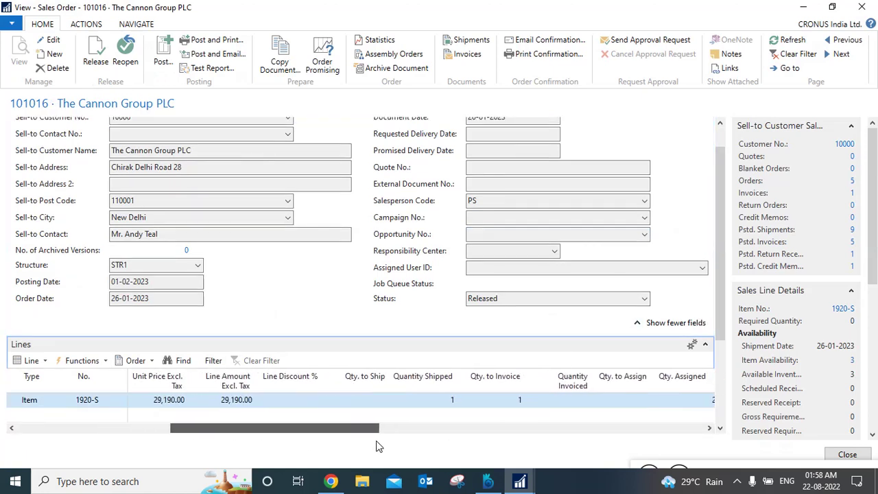
click(448, 405)
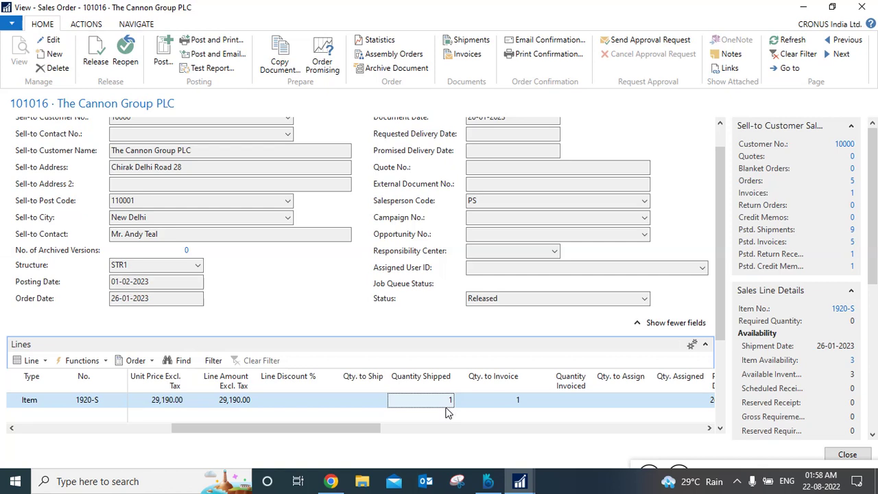
click(514, 400)
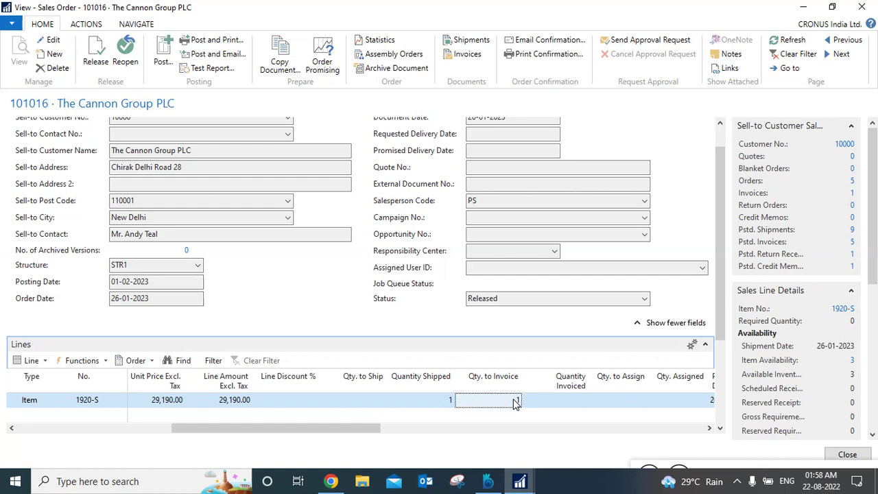
text(1)
Compare Qty. to Ship, Quantity Shipped, Quantity Invoiced and Qty. to Invoice on the order line, and close the sales order.
click(374, 403)
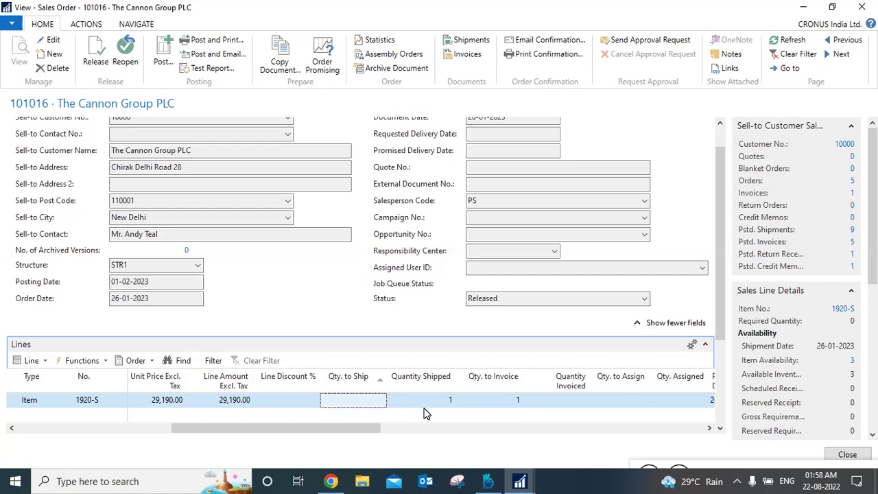
click(447, 404)
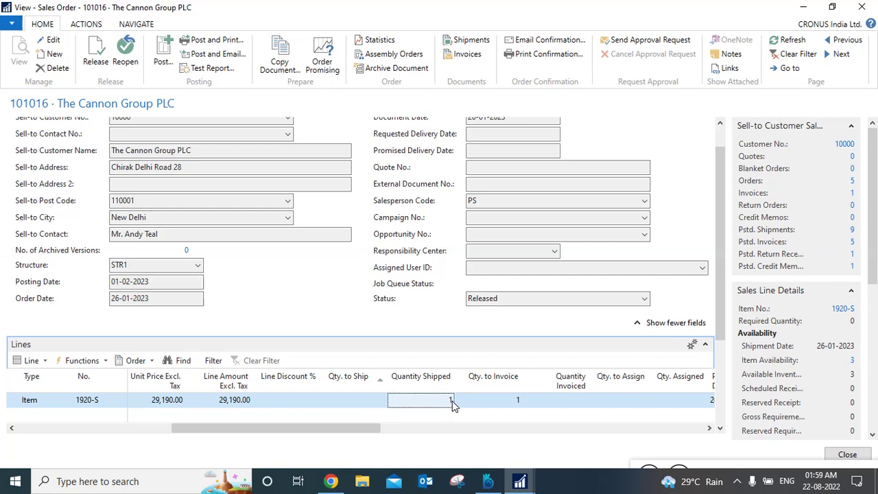
click(568, 409)
click(421, 381)
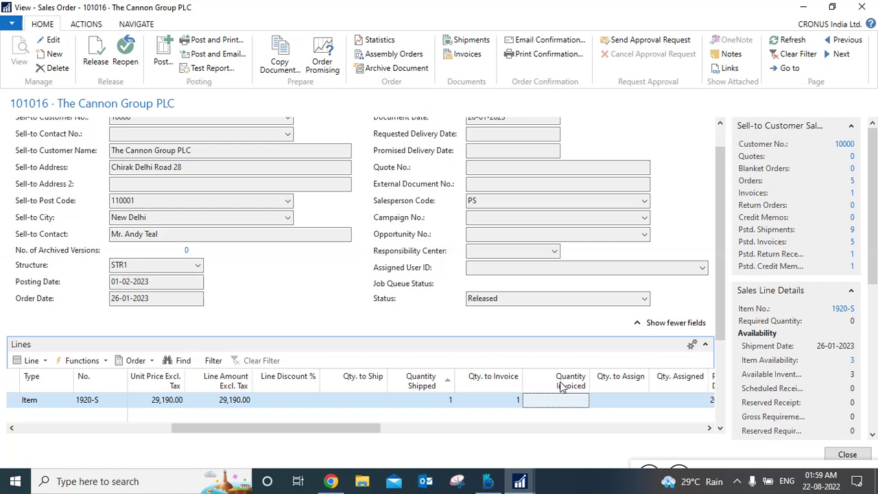
click(509, 404)
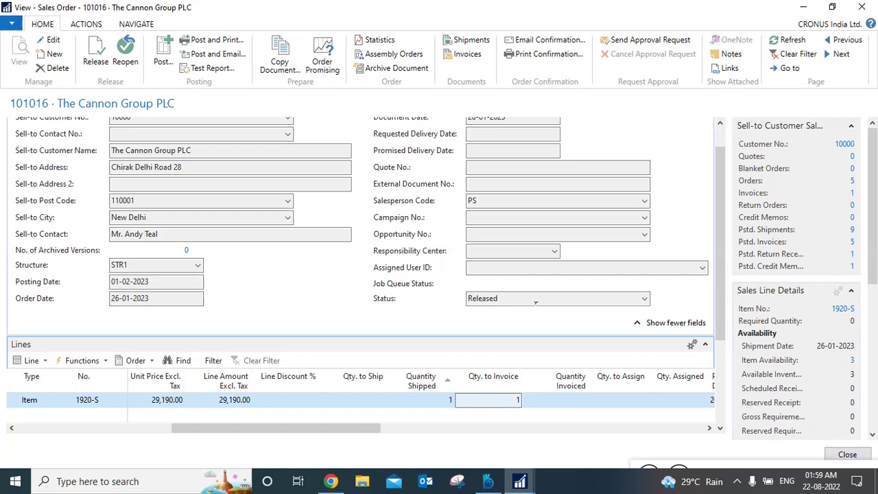
click(849, 458)
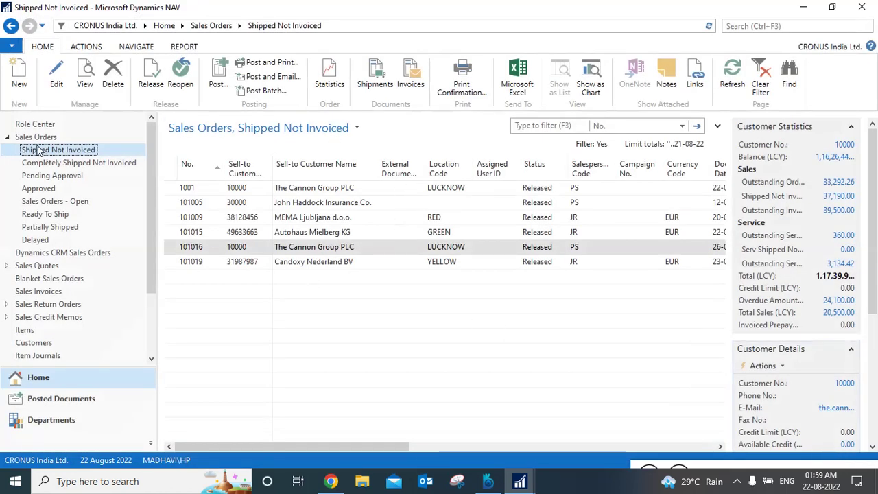
Compare the Completely Shipped Not Invoiced list with the Shipped Not Invoiced list, ending on Completely Shipped Not Invoiced.
click(49, 163)
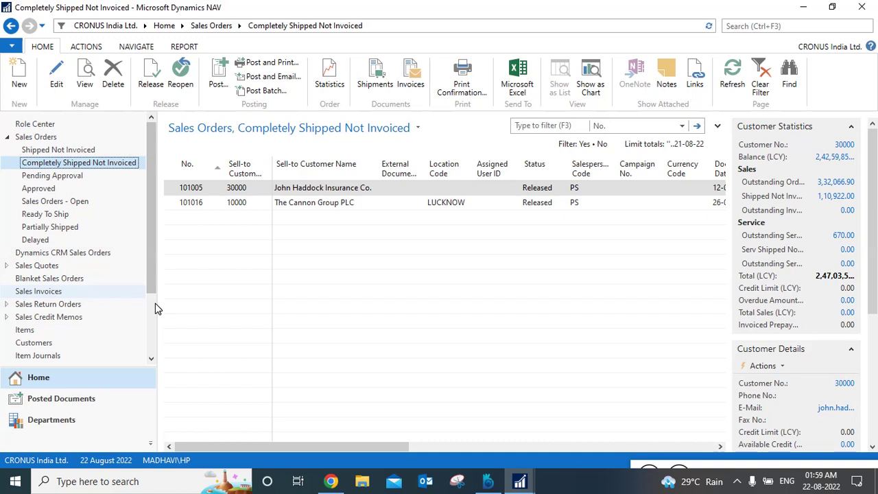
click(46, 151)
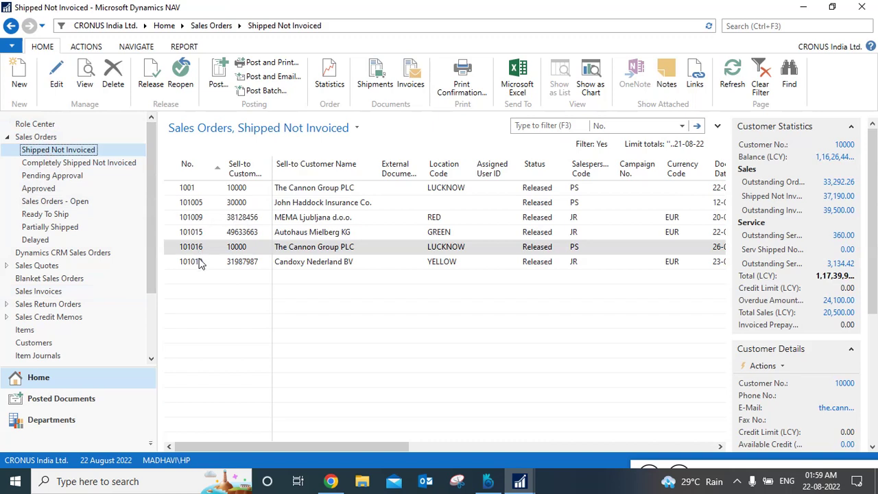
click(77, 169)
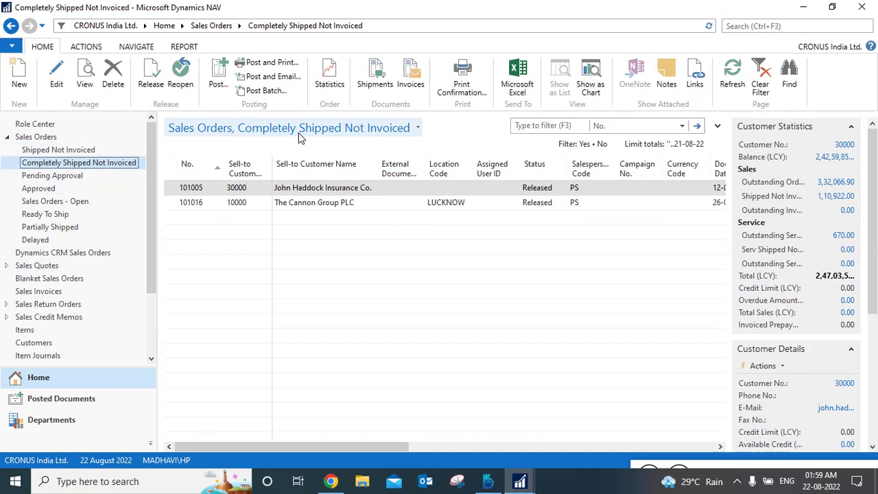
View The Cannon Group PLC's completely shipped sales order, check Quantity Shipped, Qty. to Invoice and Quantity Invoiced on its line, and close the order.
click(299, 205)
click(84, 83)
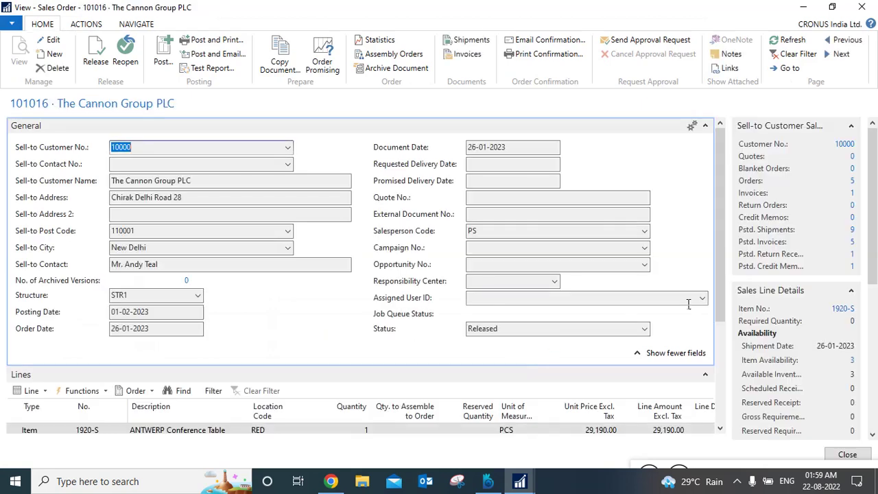
scroll(688, 304, down, 1)
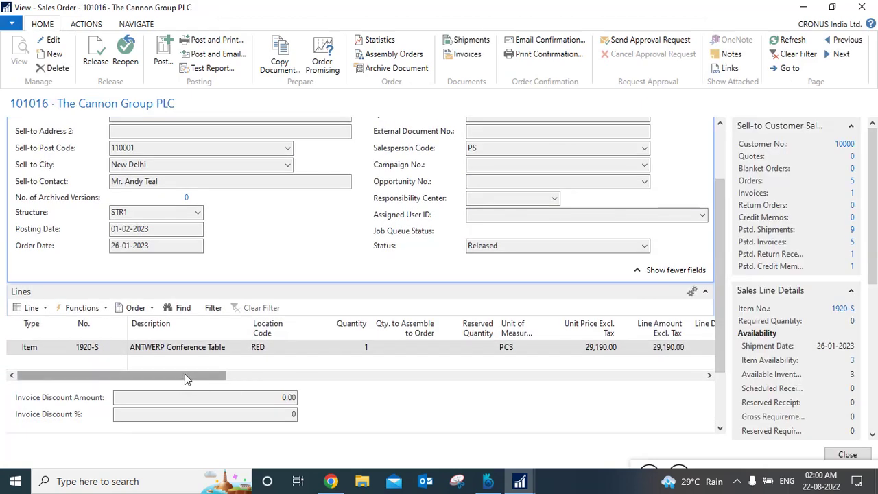
drag(185, 374, 345, 384)
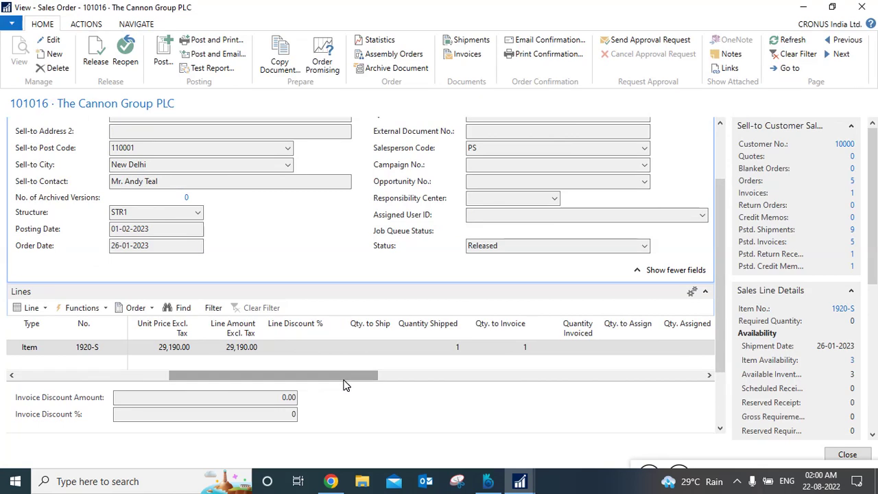
click(457, 348)
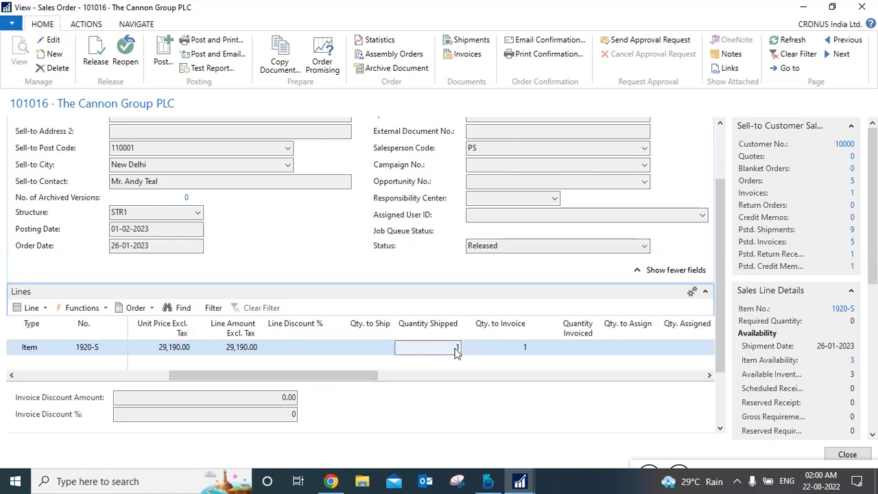
click(581, 351)
click(847, 454)
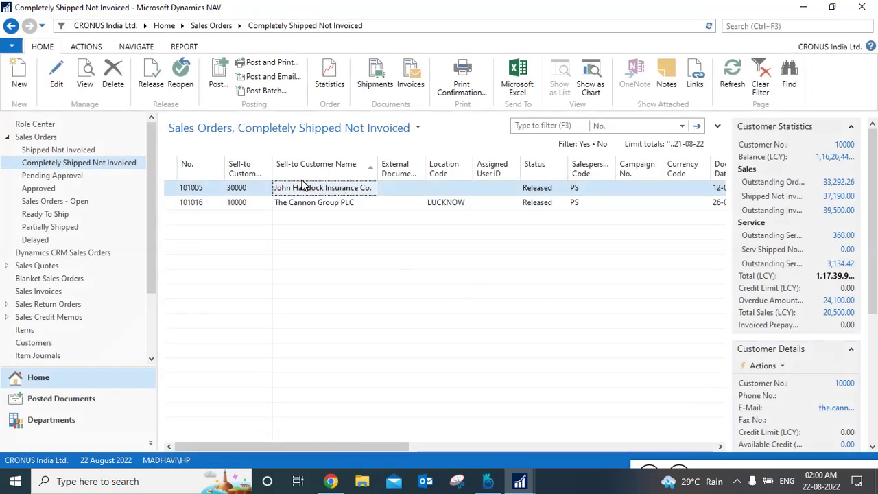
View the John Haddock Insurance Co. sales order, compare Quantity Shipped, Qty. to Invoice and Quantity Invoiced on its item line, and close the order.
click(302, 186)
click(86, 77)
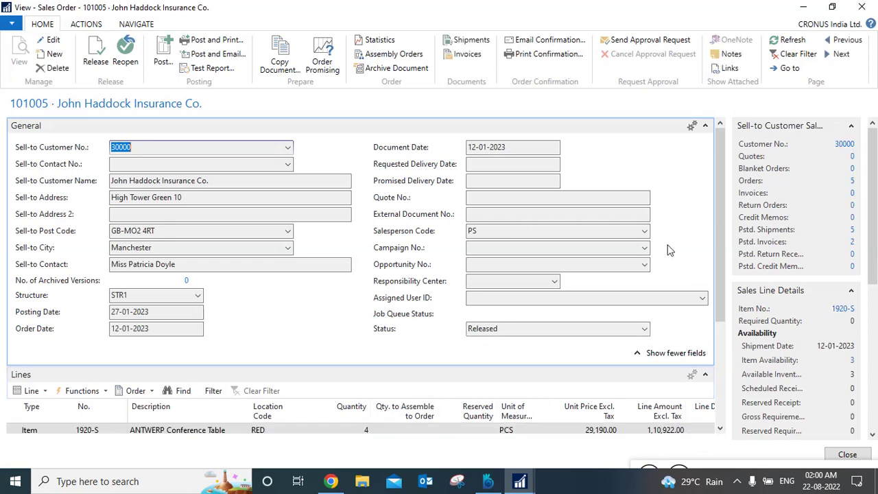
scroll(720, 211, down, 3)
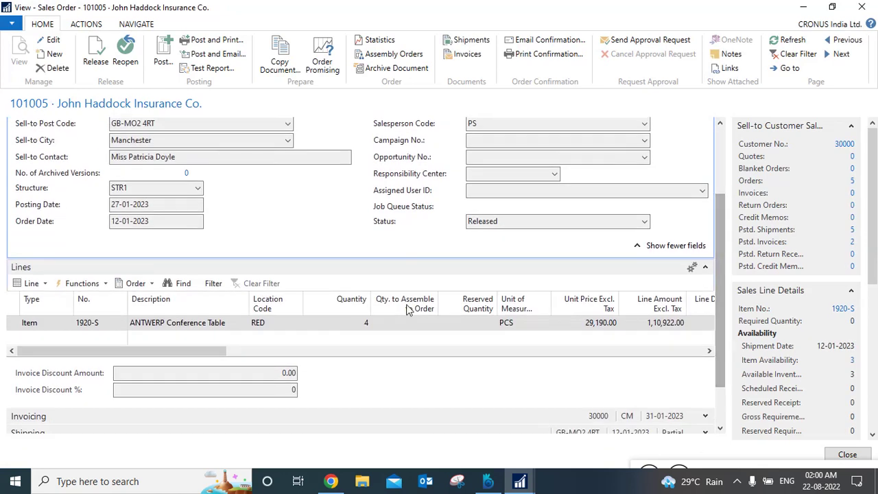
mouse_move(154, 352)
mouse_down()
mouse_move(210, 362)
mouse_move(161, 355)
mouse_up()
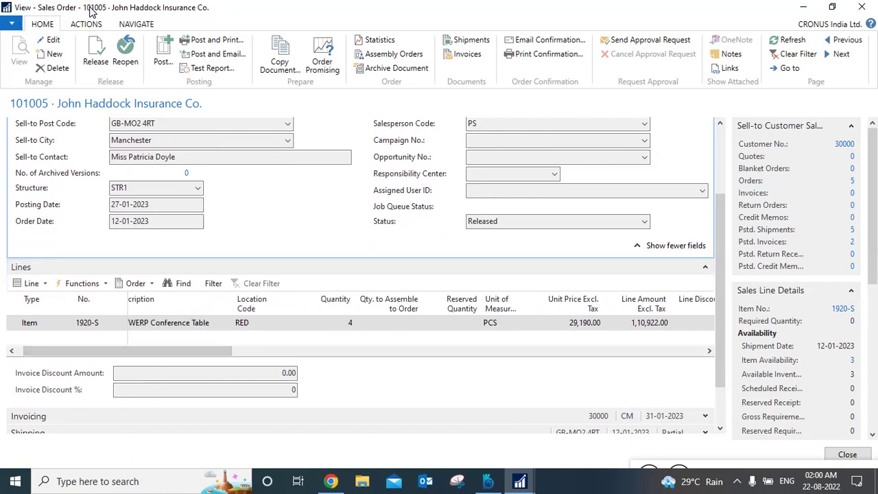
double_click(28, 5)
double_click(28, 5)
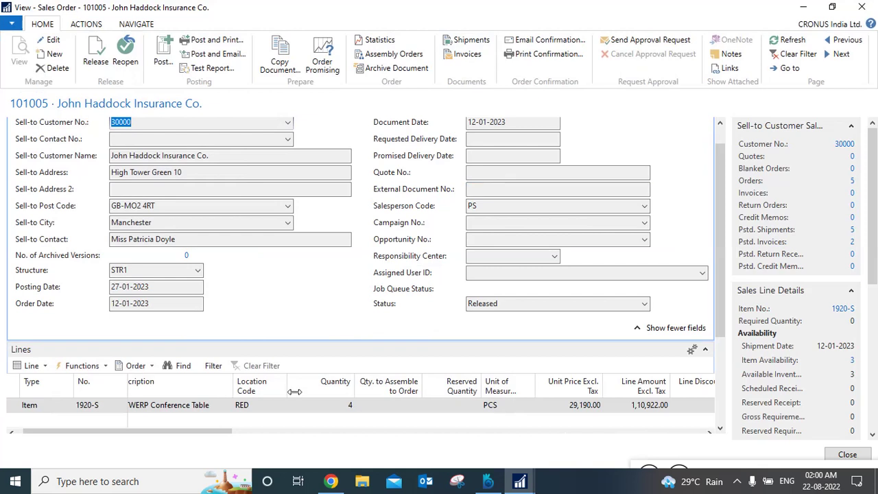
drag(231, 437, 380, 436)
click(409, 399)
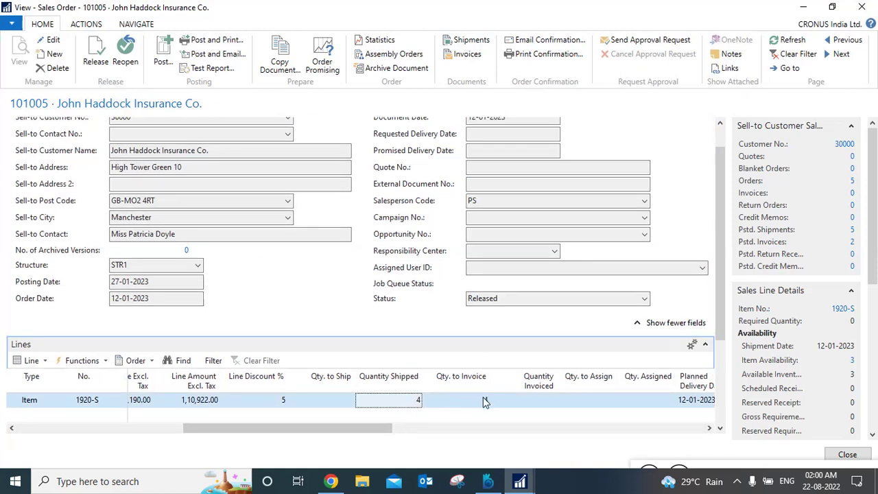
click(484, 404)
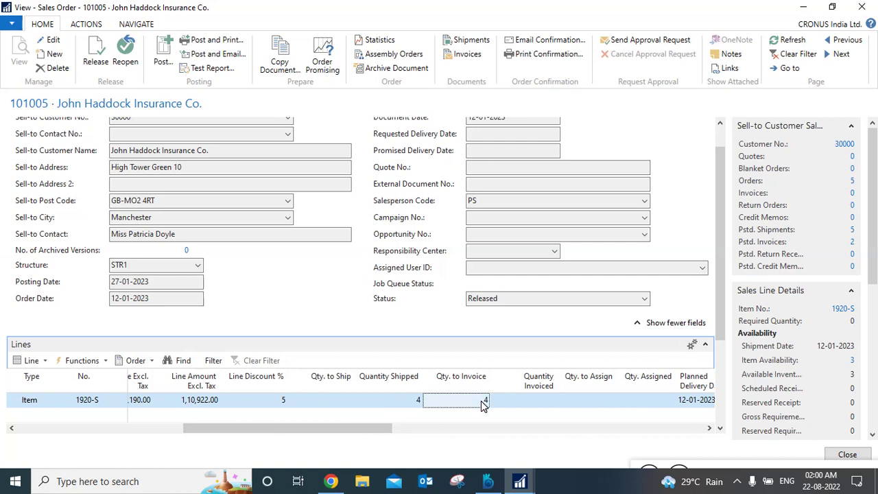
click(541, 402)
click(843, 454)
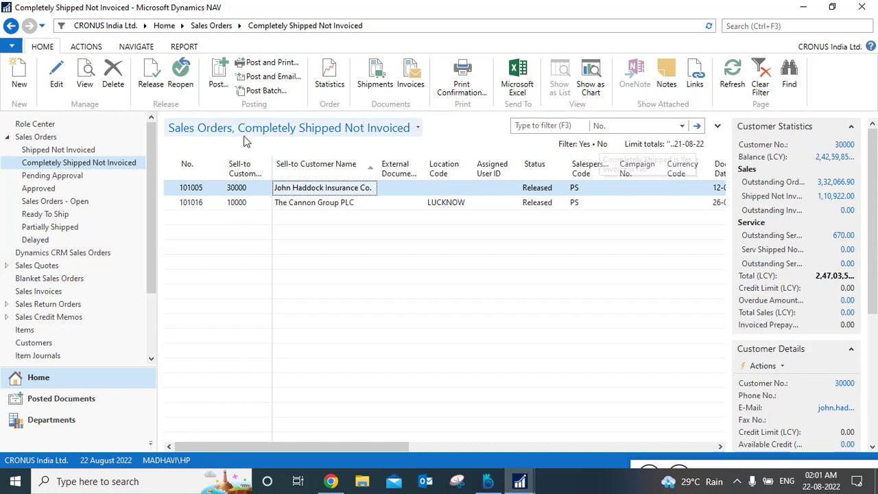
Check the filter applied to the Shipped Not Invoiced list, and switch to the Sales Orders - Open list.
click(95, 153)
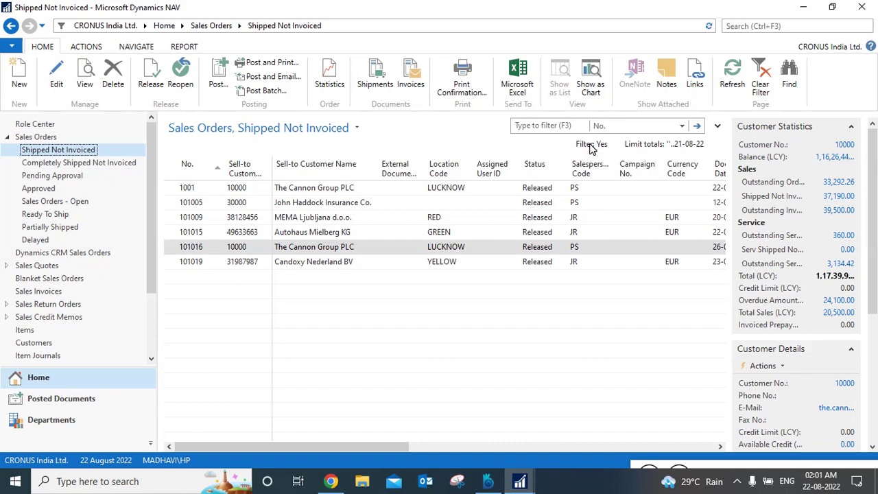
mouse_move(591, 148)
click(68, 205)
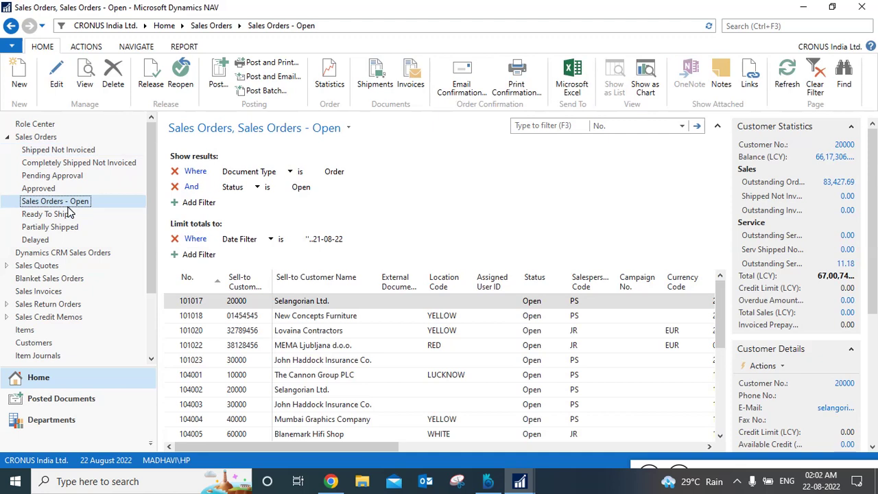
View the Selangorian Ltd. open sales order, review its status and item lines, and close it to return to the open orders list.
click(83, 88)
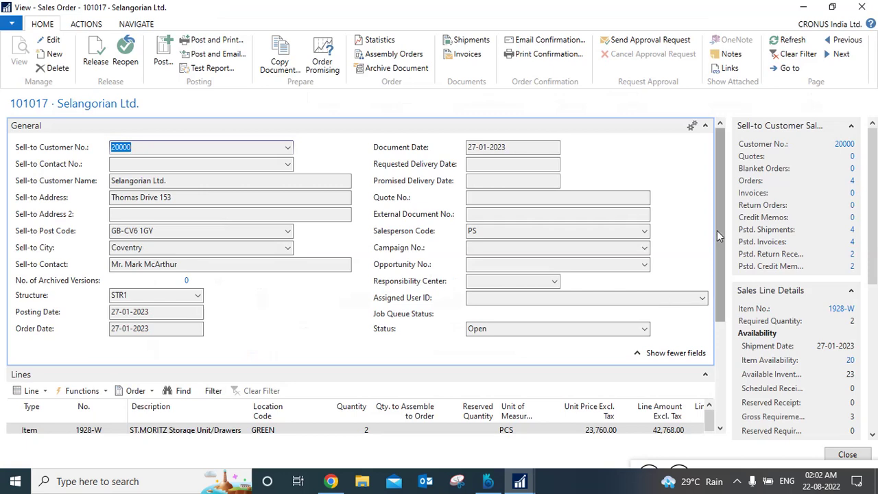
scroll(717, 230, down, 3)
scroll(713, 236, up, 3)
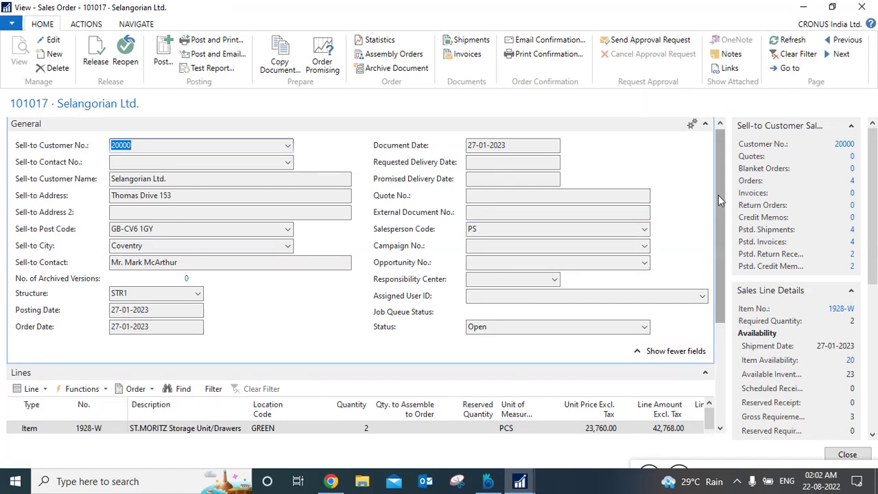
scroll(718, 213, down, 3)
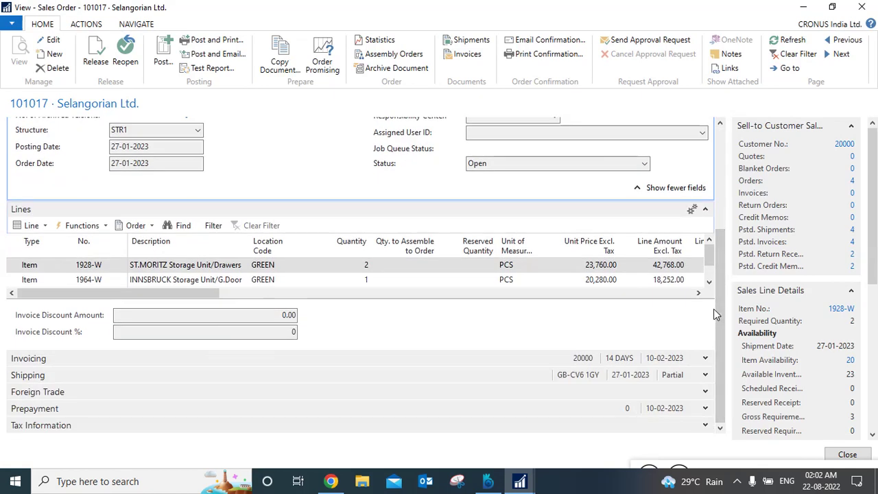
scroll(711, 274, up, 3)
scroll(709, 199, down, 3)
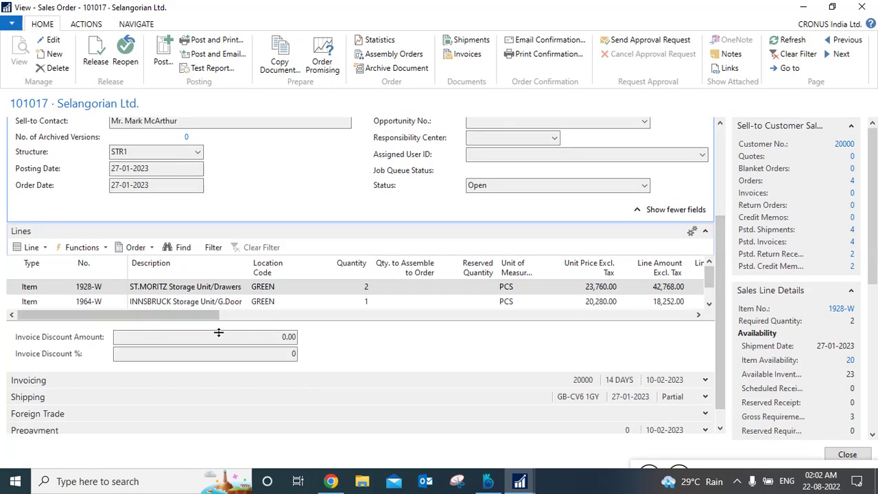
drag(210, 317, 721, 338)
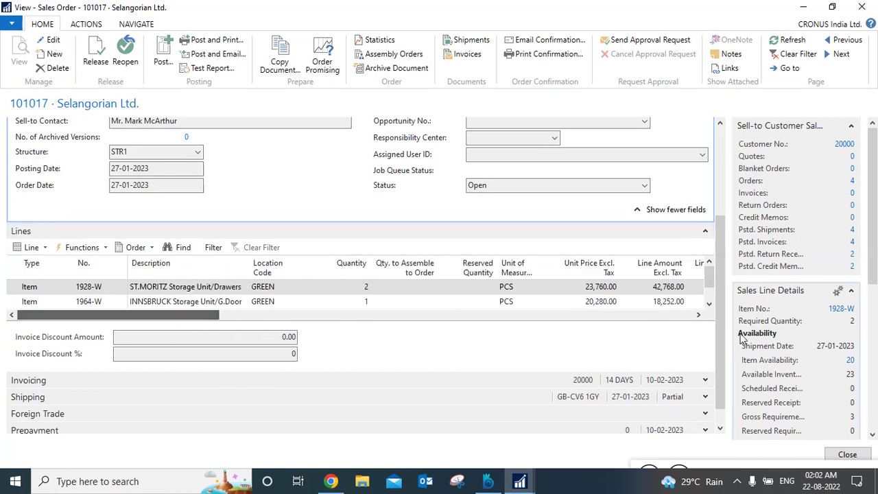
drag(203, 317, 94, 345)
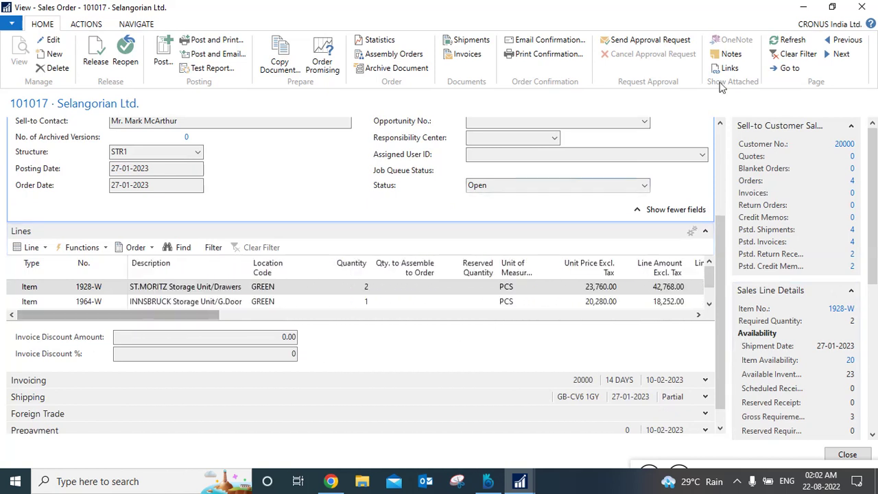
click(861, 10)
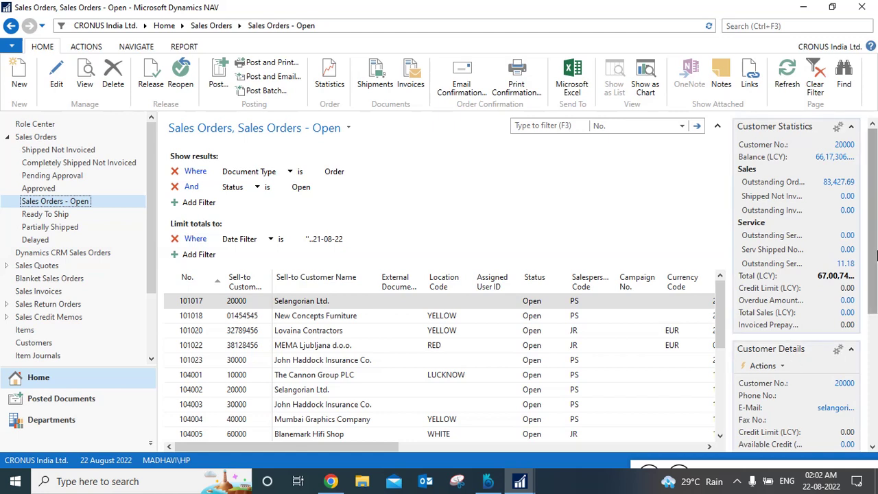
scroll(876, 316, down, 3)
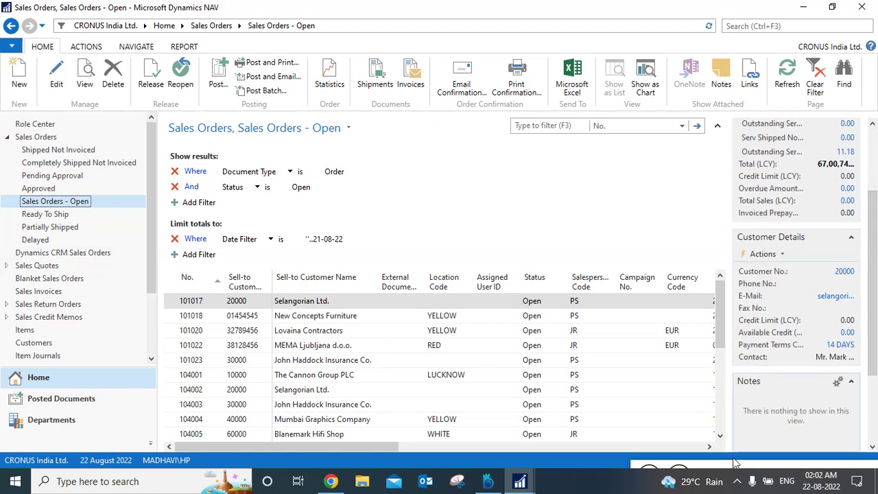